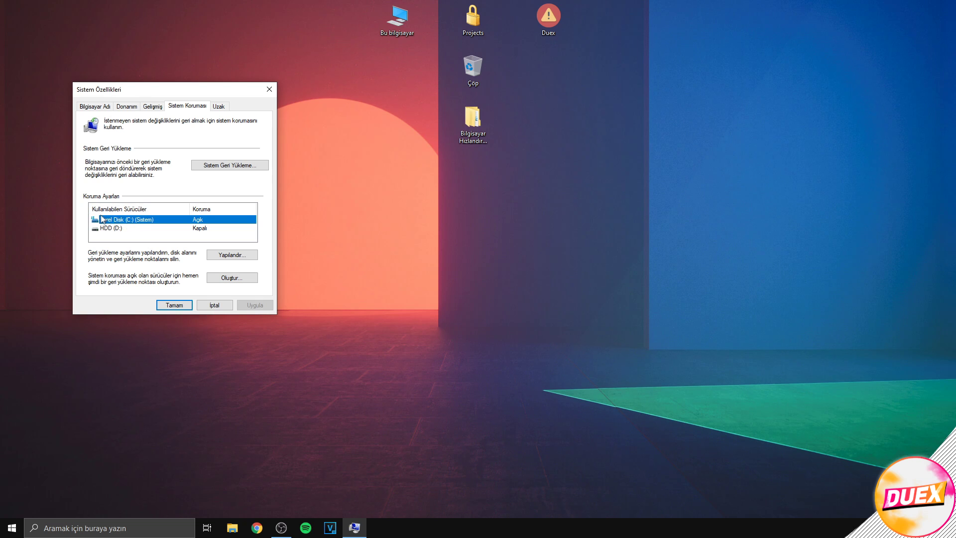
Turn on system protection for Yerel Disk (C:) with maximum disk usage set to about 11% (12.23 GB)
left_click(221, 257)
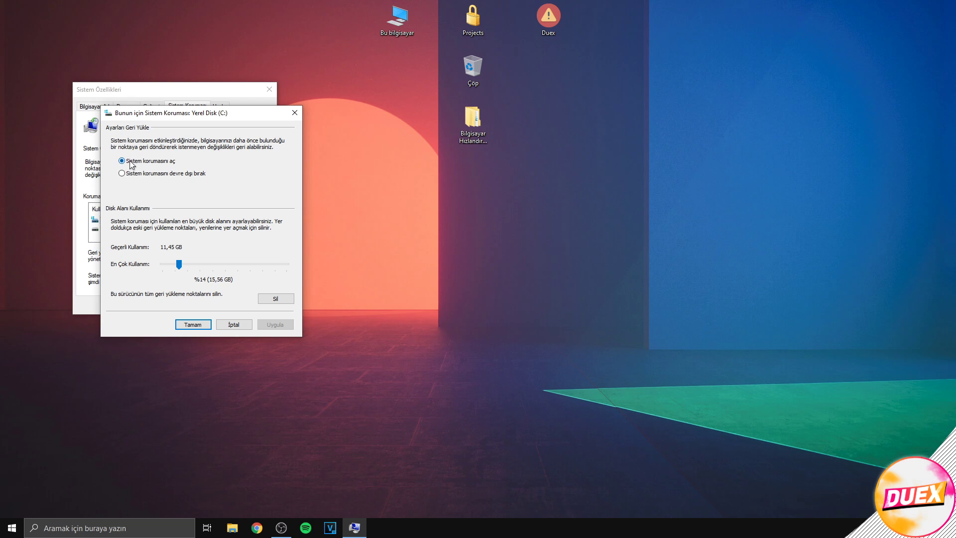
left_click(130, 162)
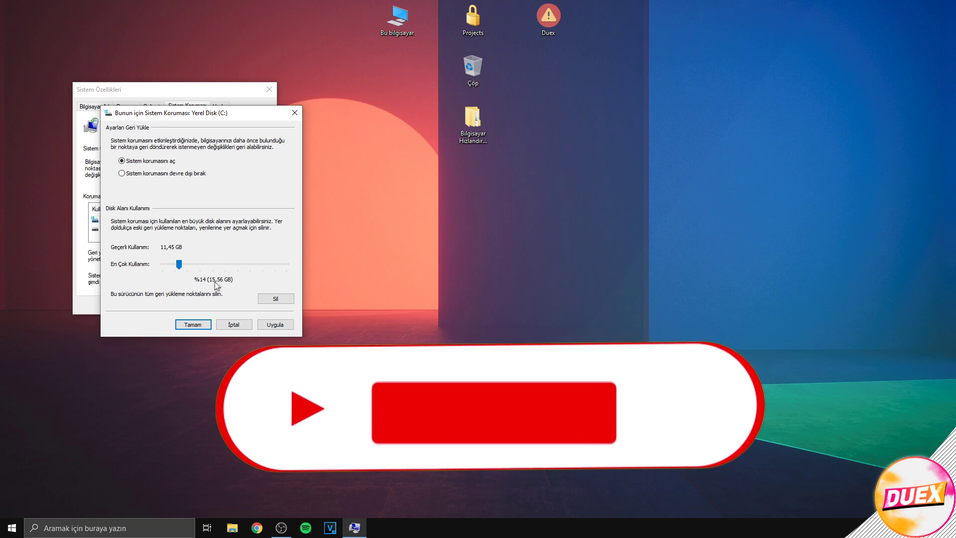
left_click_drag(179, 264, 177, 268)
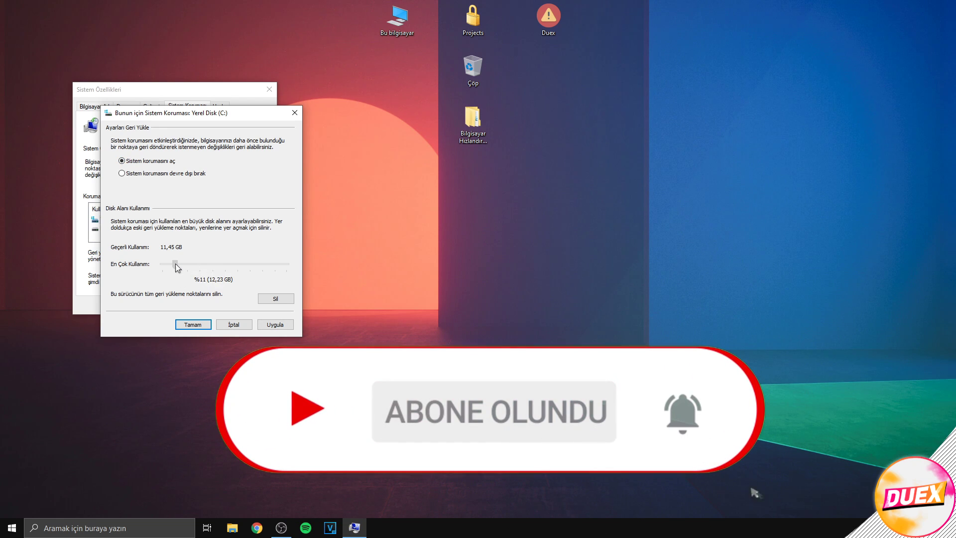
left_click(275, 324)
left_click(193, 324)
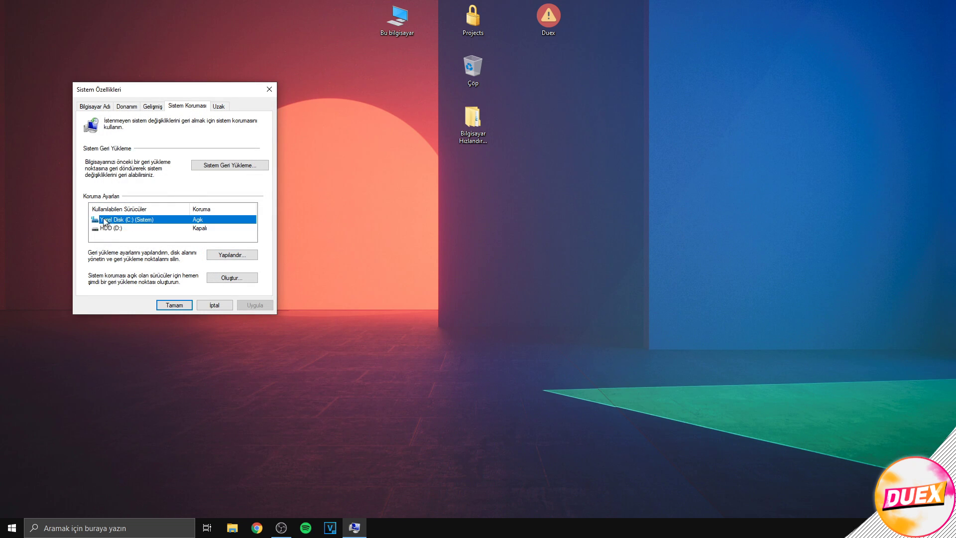
left_click(232, 277)
type("geri yüklemeeadsd")
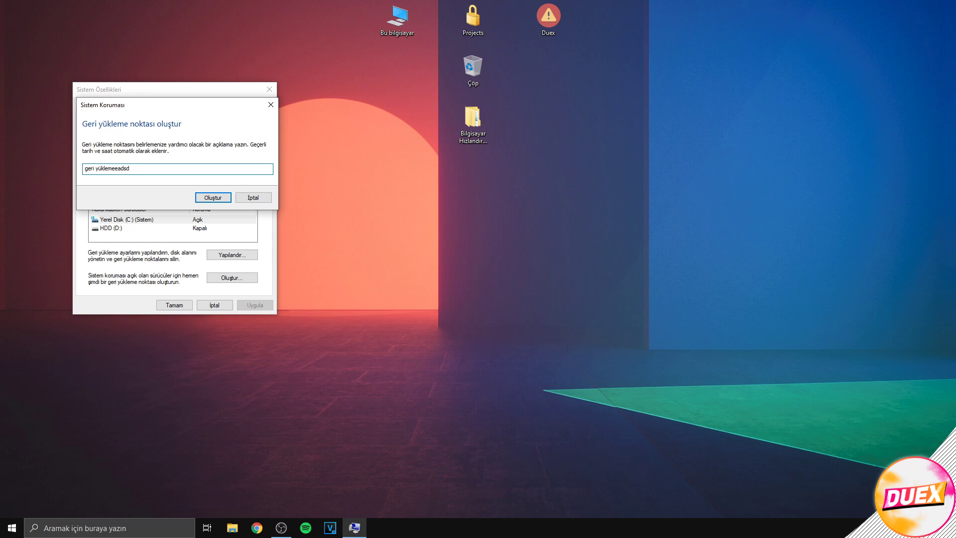
type("GFJHSDGFK")
left_click_drag(188, 105, 233, 163)
left_click_drag(190, 132, 174, 85)
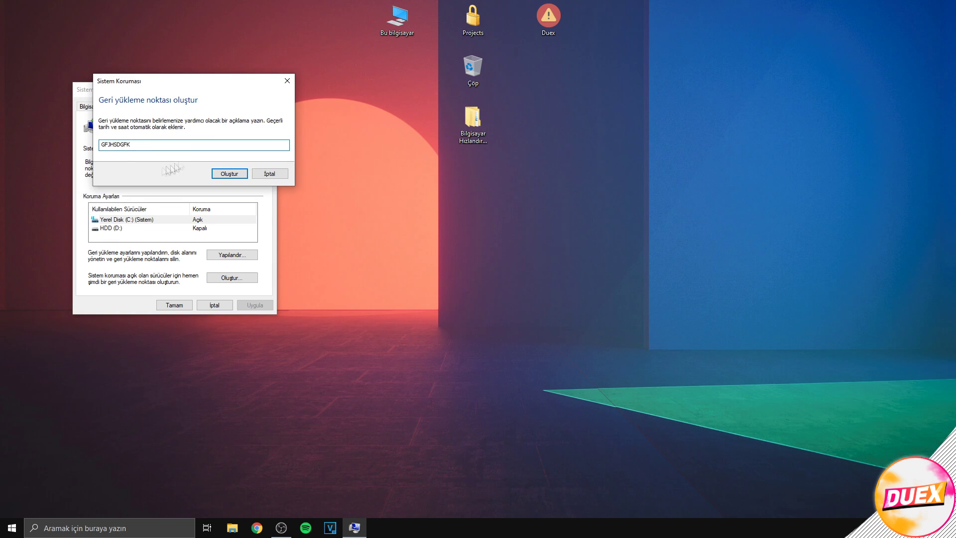
left_click(266, 172)
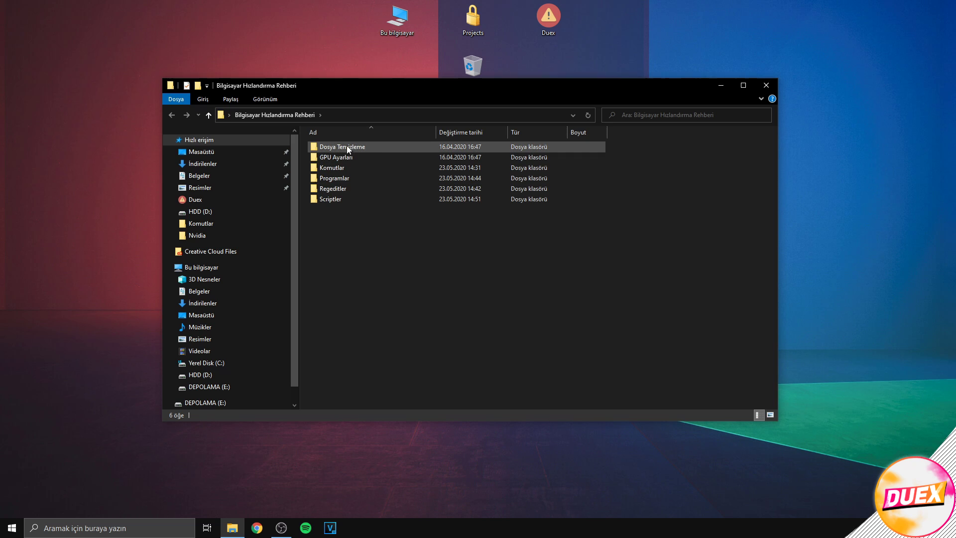
Run Dosya Temizleyici from the Dosya Temizleme folder as administrator and choose option 1, Temp Dosyalarini Sil
double_click(347, 147)
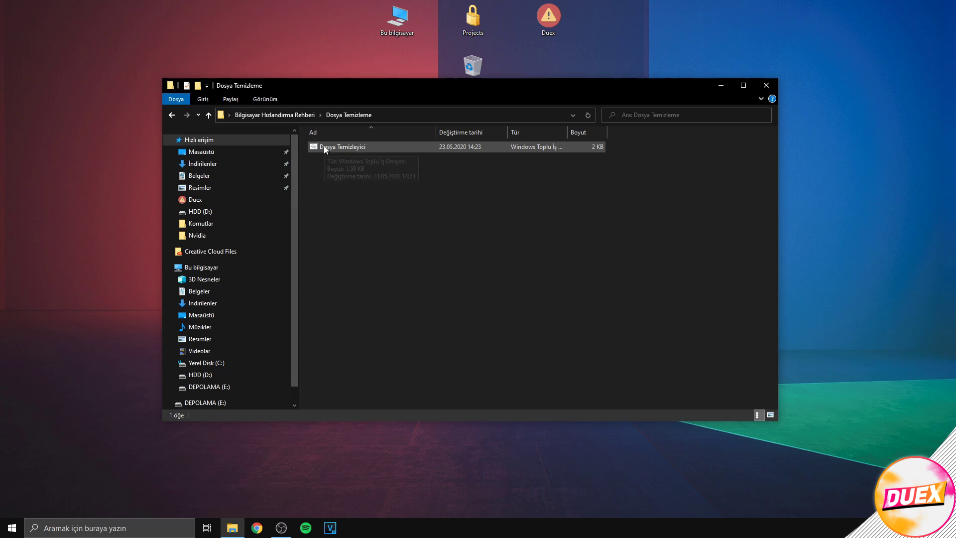
right_click(325, 147)
left_click(375, 187)
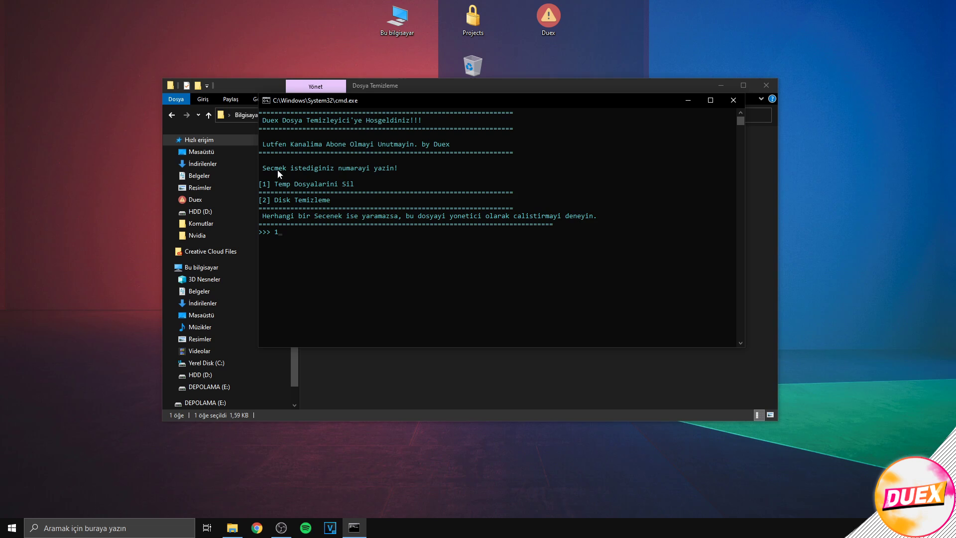
key("Return")
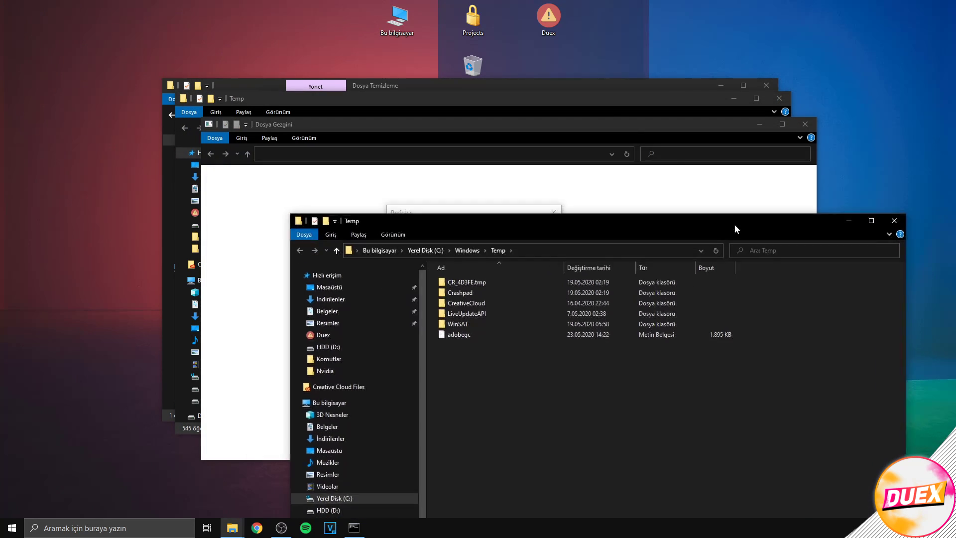
Spread out the two Temp folder windows and the Prefetch window so each file list can be reached
left_click(496, 269)
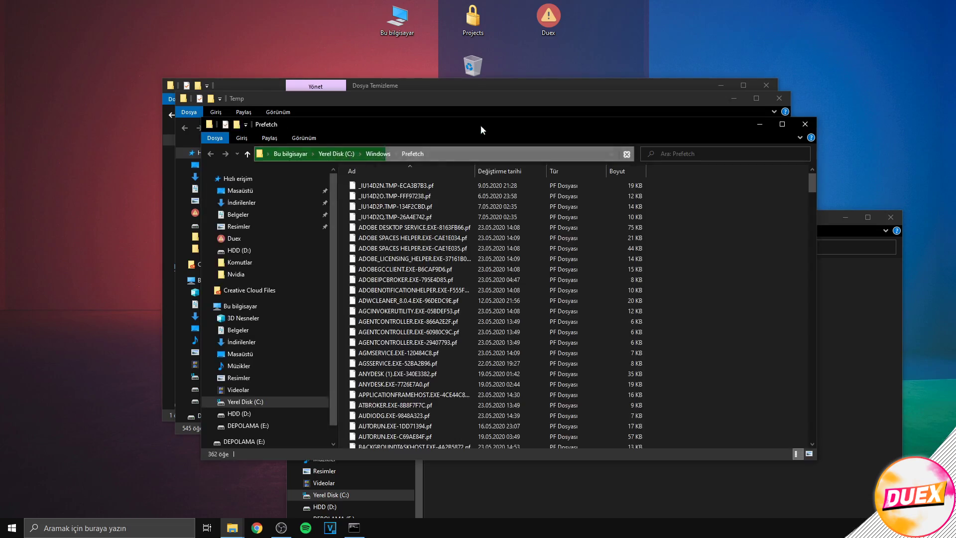
left_click_drag(482, 130, 681, 201)
left_click(395, 219)
left_click_drag(390, 107, 246, 24)
left_click_drag(692, 202, 360, 42)
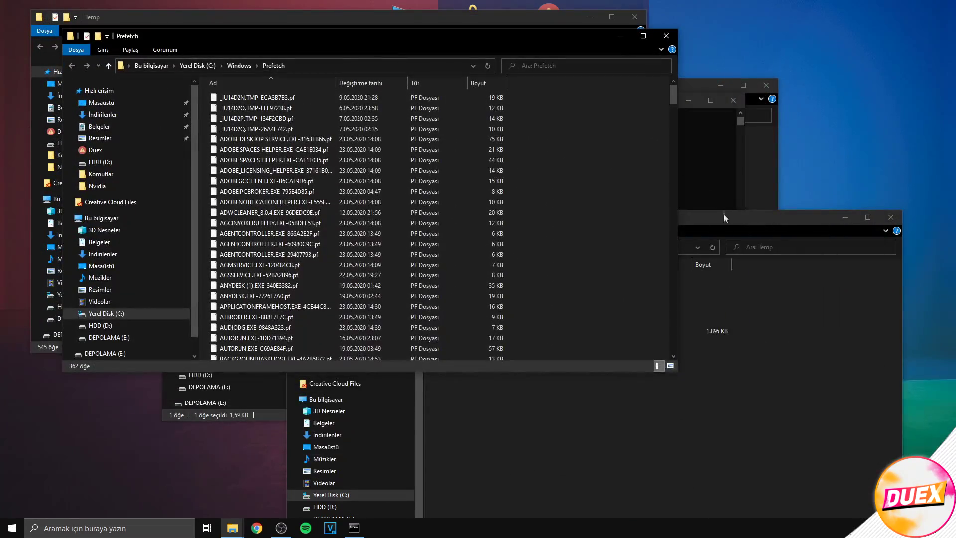
left_click_drag(724, 218, 732, 97)
Delete everything in the Windows Temp folder, granting administrator permission for all items, and close its window
left_click_drag(520, 247, 444, 154)
key("Delete")
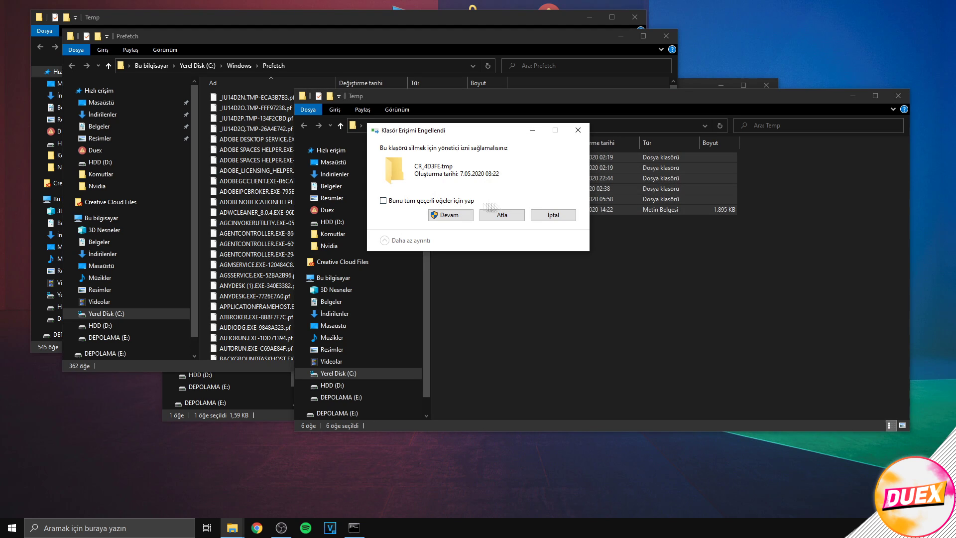
left_click(469, 201)
left_click(450, 216)
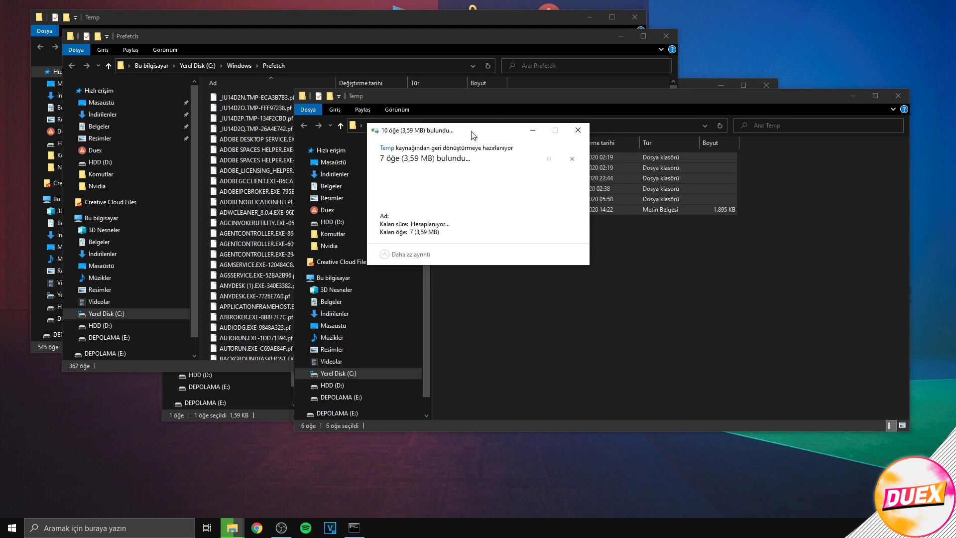
left_click(501, 237)
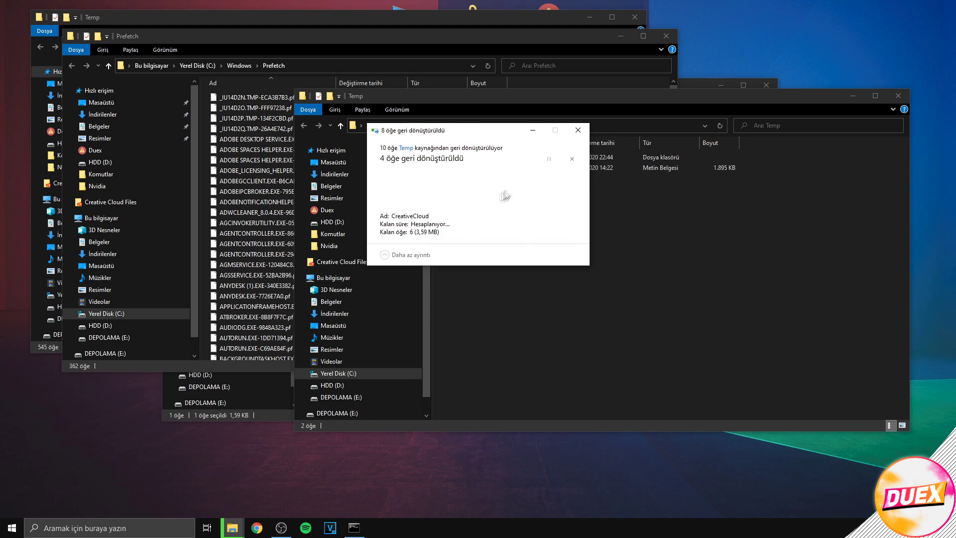
left_click(898, 95)
Delete all files in the Windows Prefetch folder and close its window
key("ctrl+a")
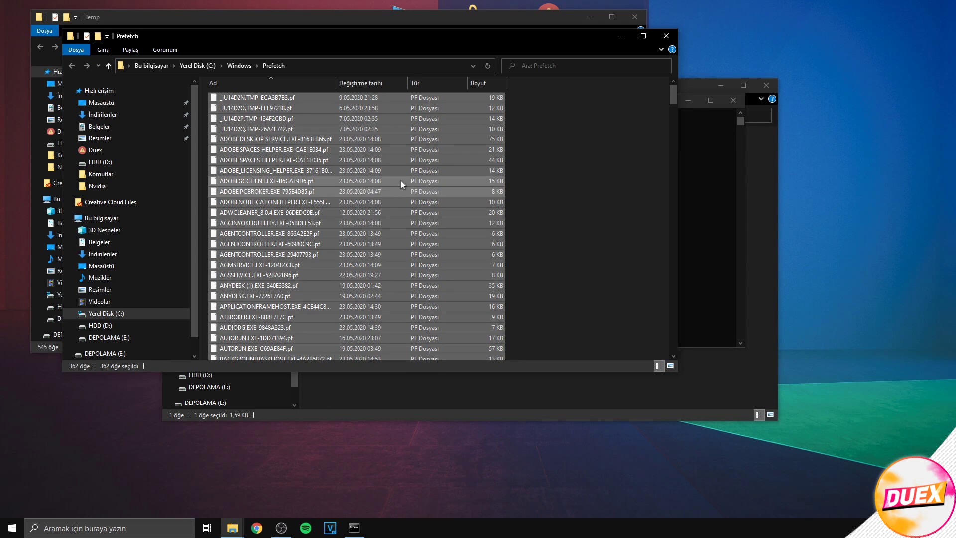
key("Delete")
left_click(502, 230)
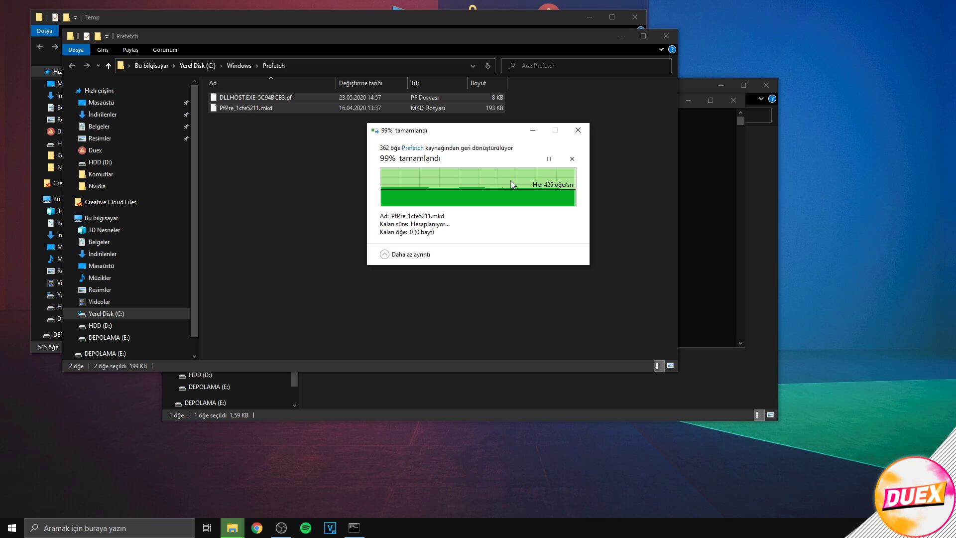
left_click(666, 36)
Delete all items in the AppData\Local\Temp folder, applying the permission choice to all of them, and close its window
key("ctrl+a")
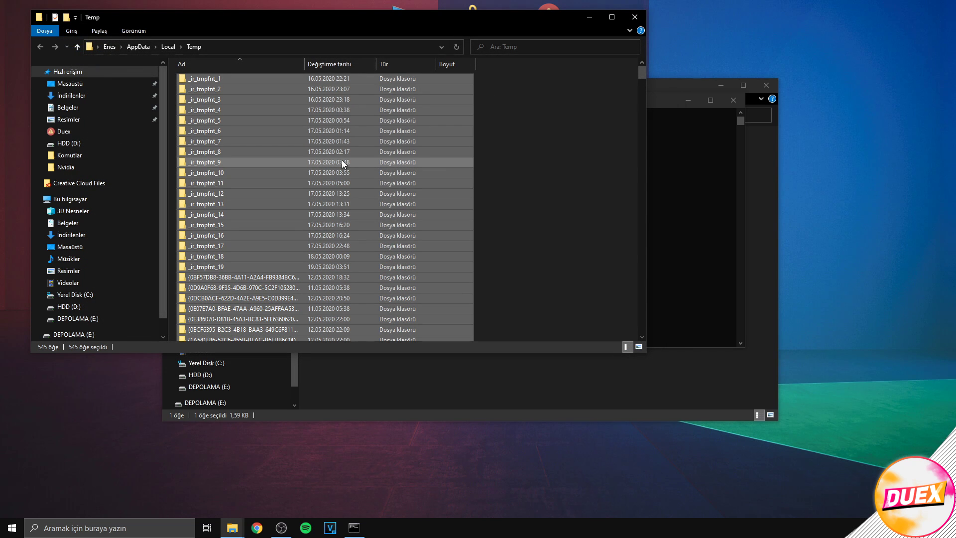
key("Delete")
left_click(436, 200)
left_click(449, 214)
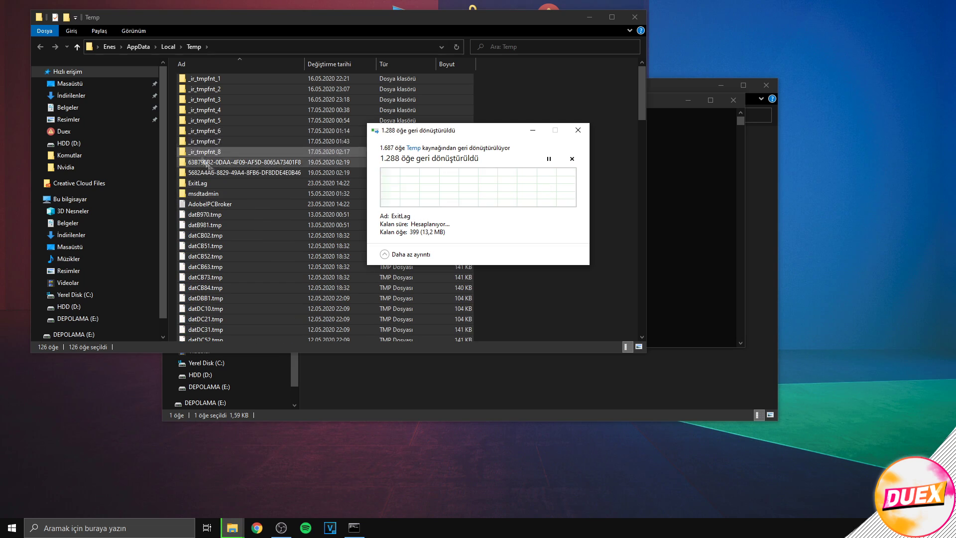
left_click(454, 219)
left_click(493, 239)
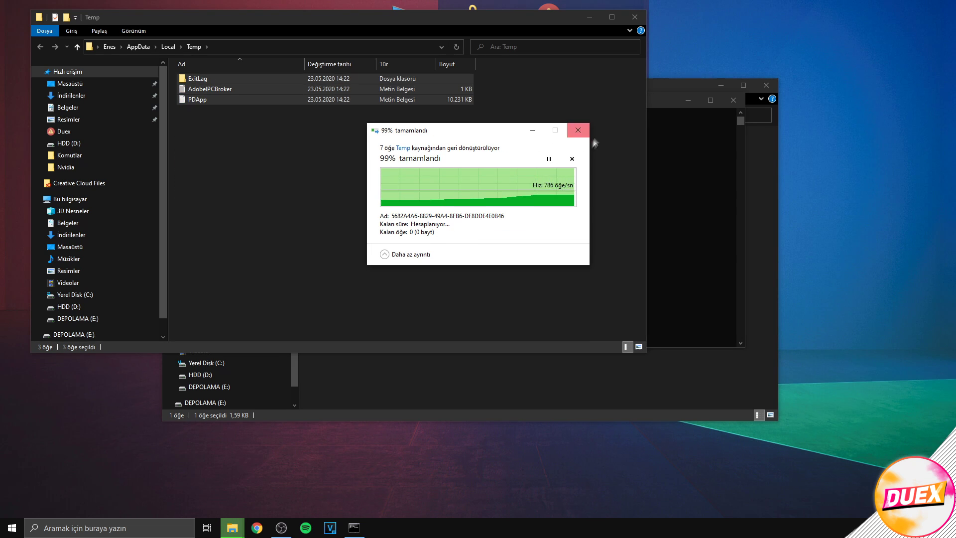
left_click(634, 17)
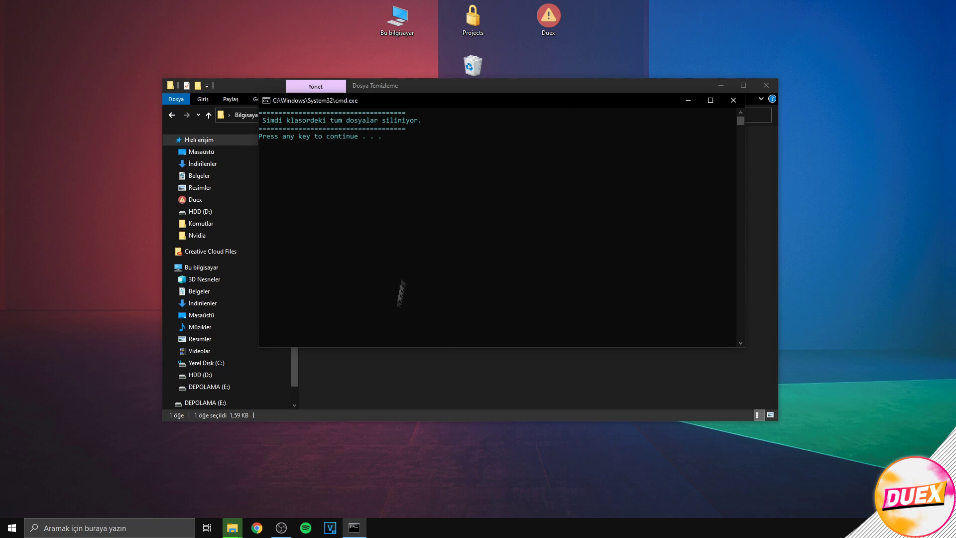
Return to the cleaner script's main menu, choose option 2, Disk Temizleme, and start the cleanup scan for drive C:
left_click(284, 476)
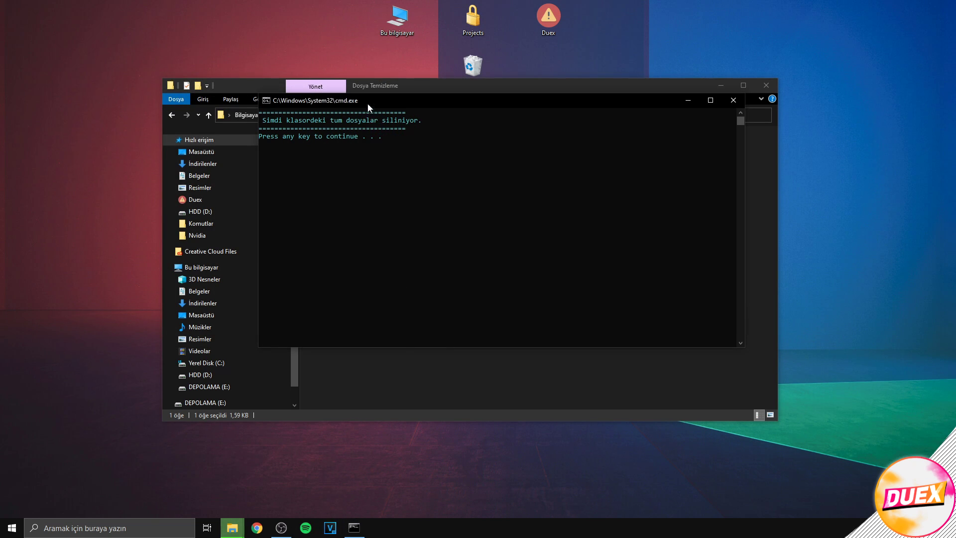
key("Return")
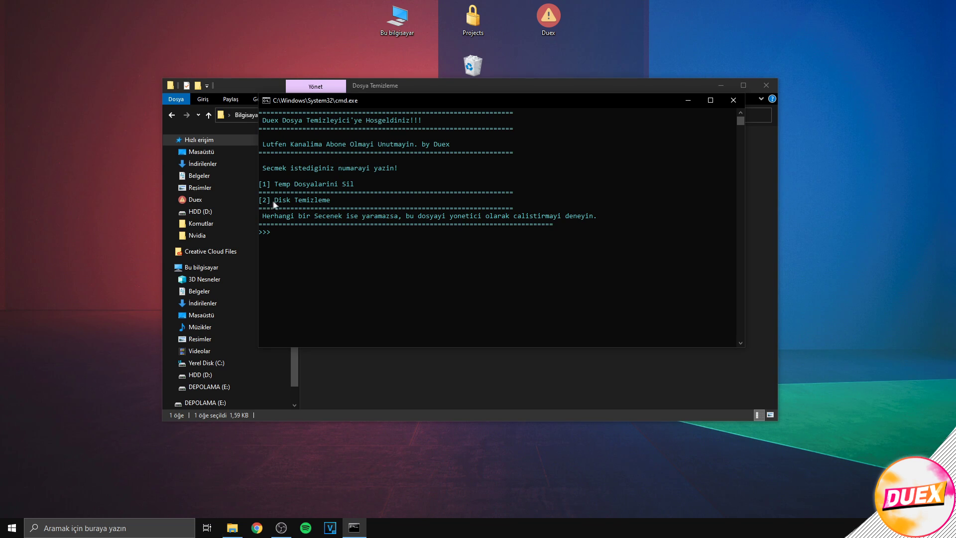
type("2")
key("Return")
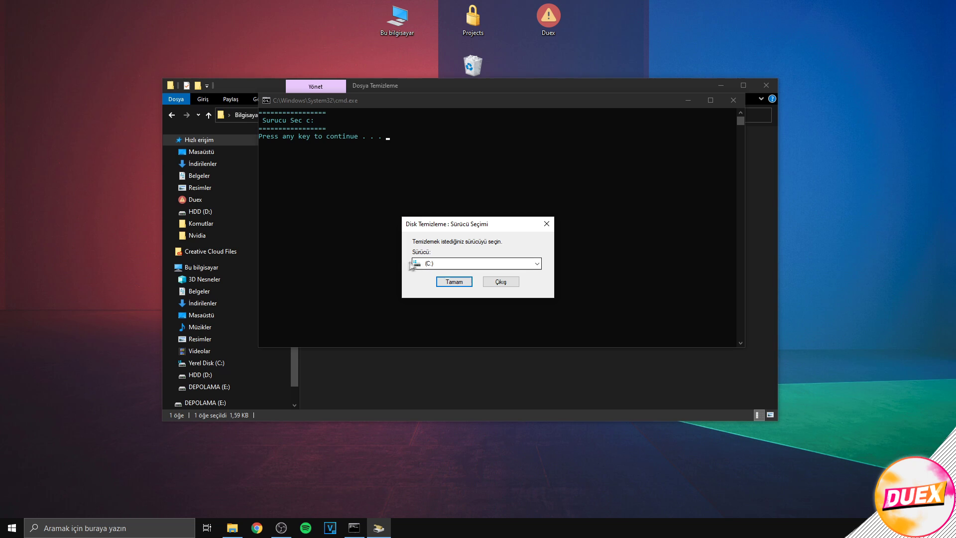
left_click(454, 282)
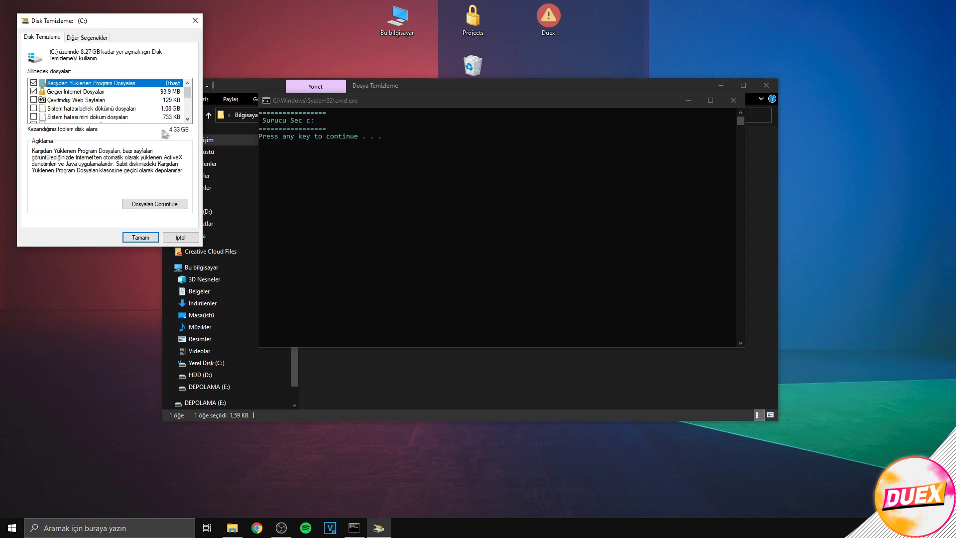
Examine the İndirilenler category's description in the cleanup list and locate the matching folder in Bu bilgisayar
scroll(87, 105, "down", 3)
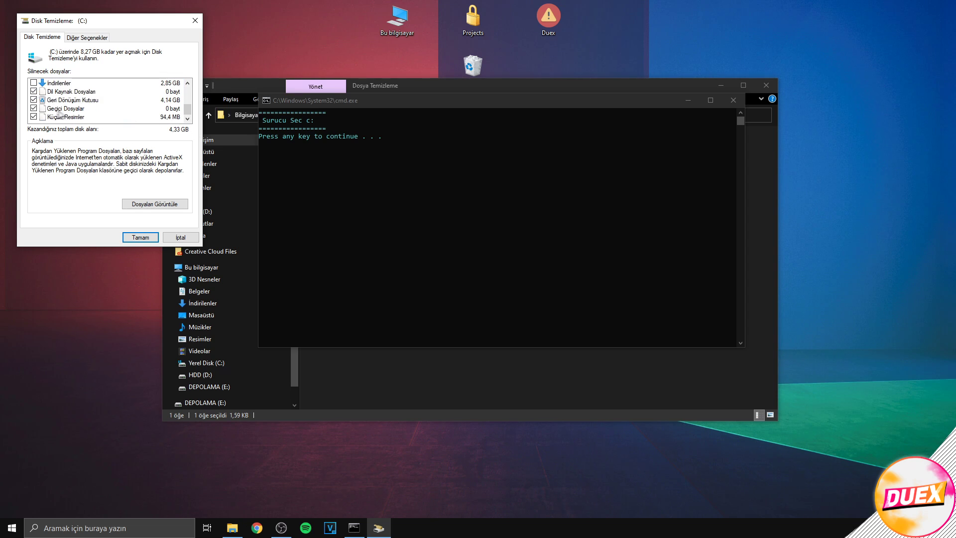
scroll(51, 113, "down", 1)
scroll(50, 110, "up", 1)
left_click(55, 83)
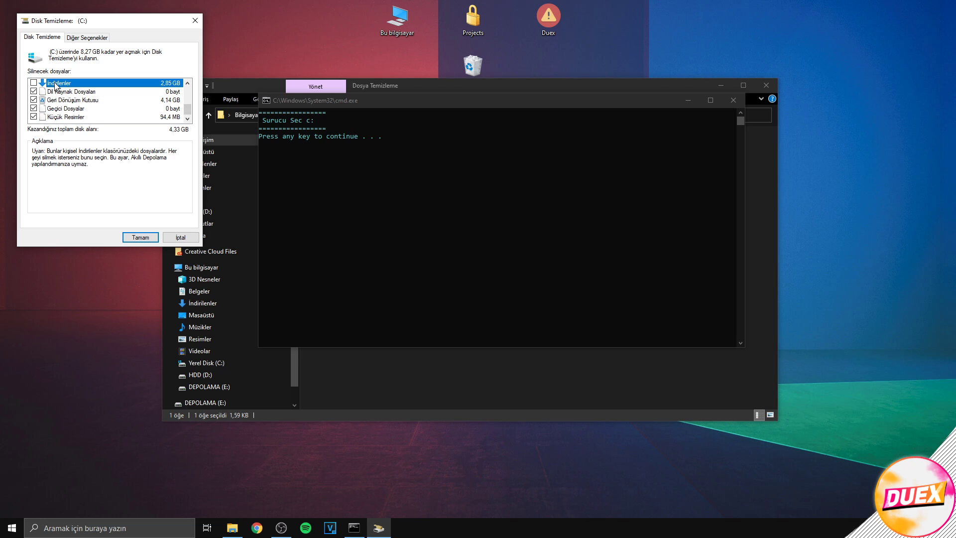
scroll(60, 89, "up", 1)
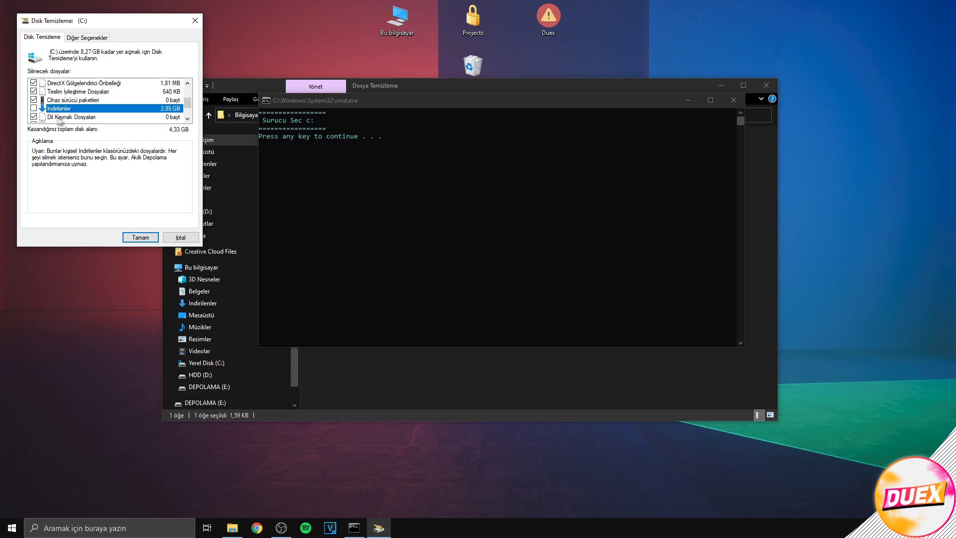
double_click(393, 17)
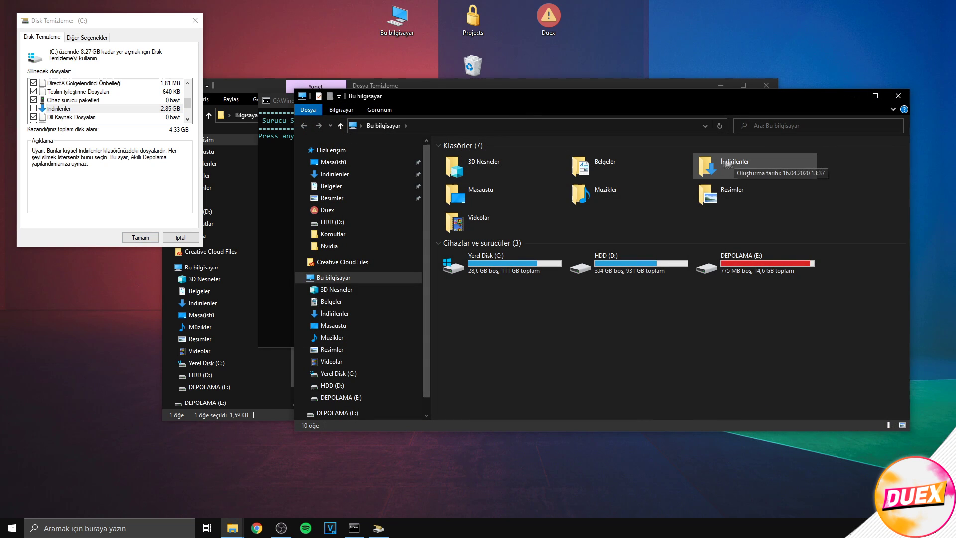
left_click(748, 163)
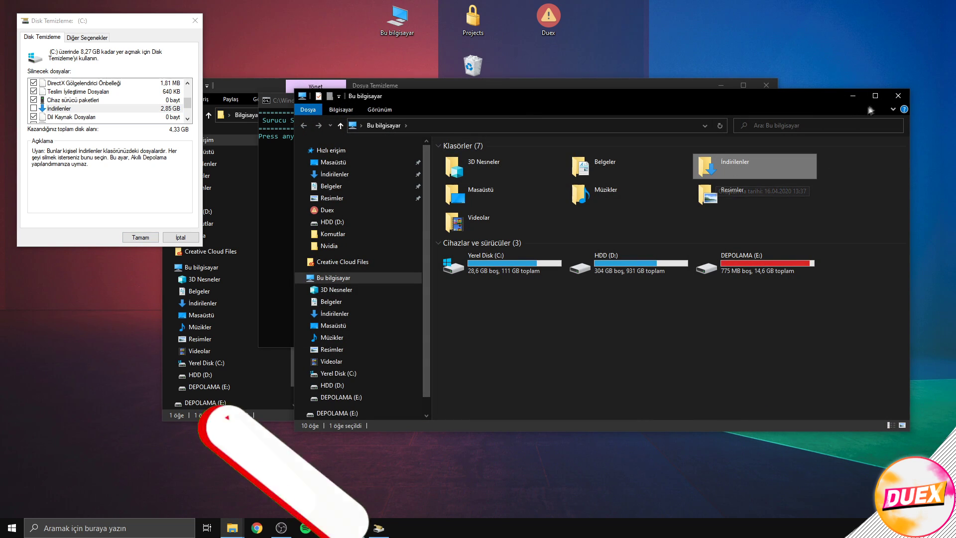
left_click(898, 95)
Select every file category for cleanup except İndirilenler, including Çevrimdışı Web Sayfaları and the system error memory and mini dump files
scroll(178, 110, "up", 3)
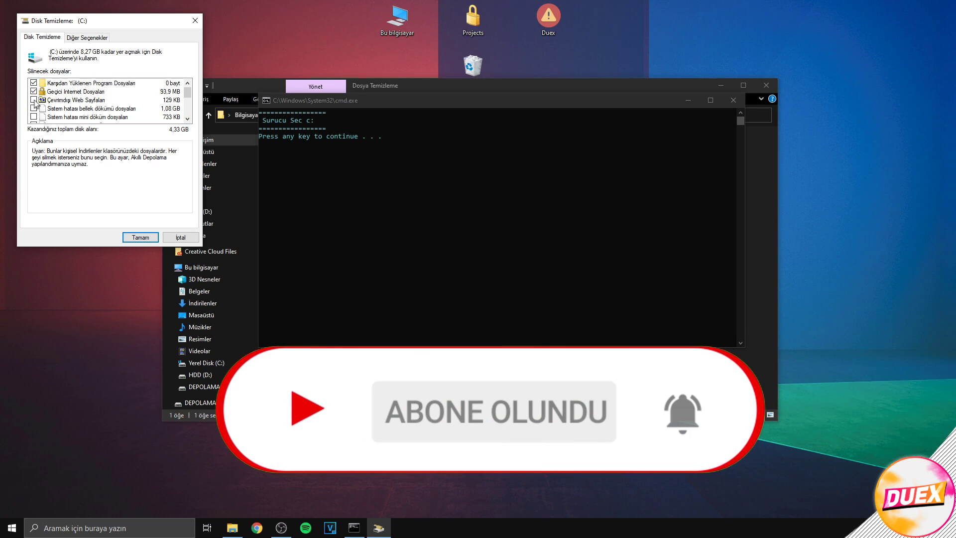
scroll(40, 114, "down", 5)
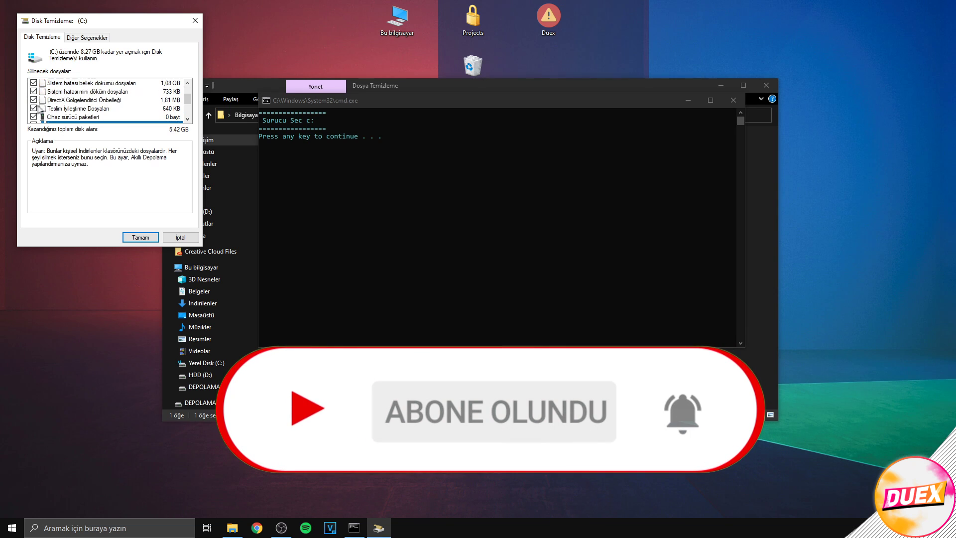
scroll(55, 113, "up", 3)
scroll(65, 107, "down", 3)
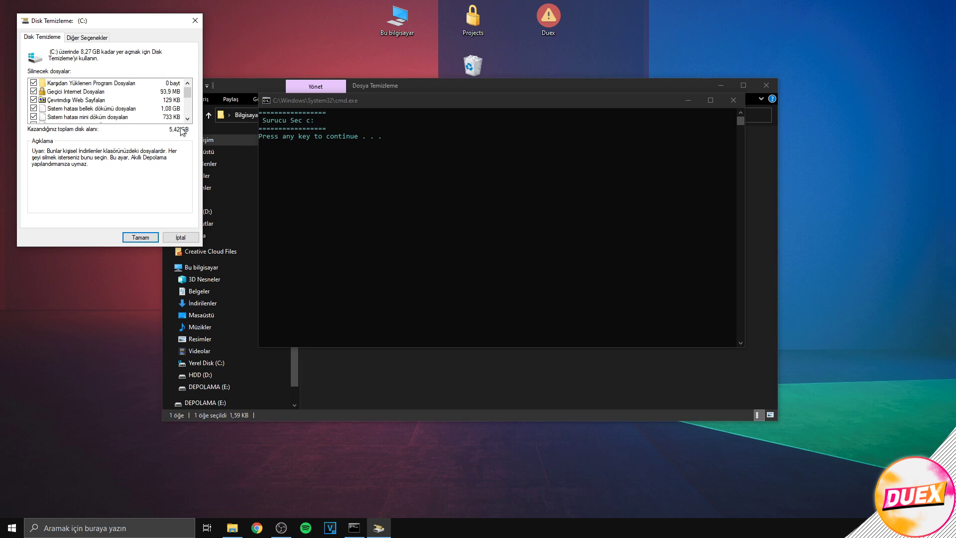
scroll(52, 115, "up", 2)
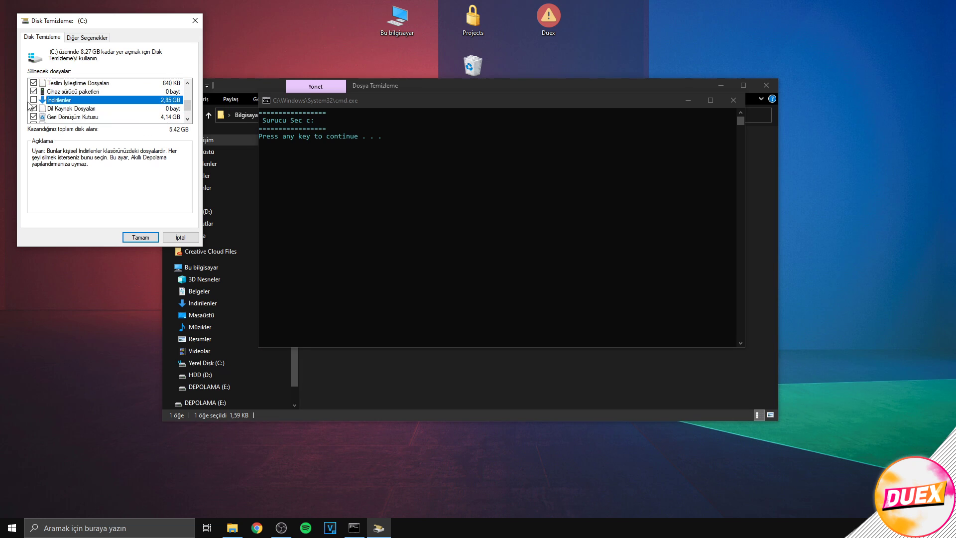
left_click(33, 100)
scroll(100, 102, "down", 2)
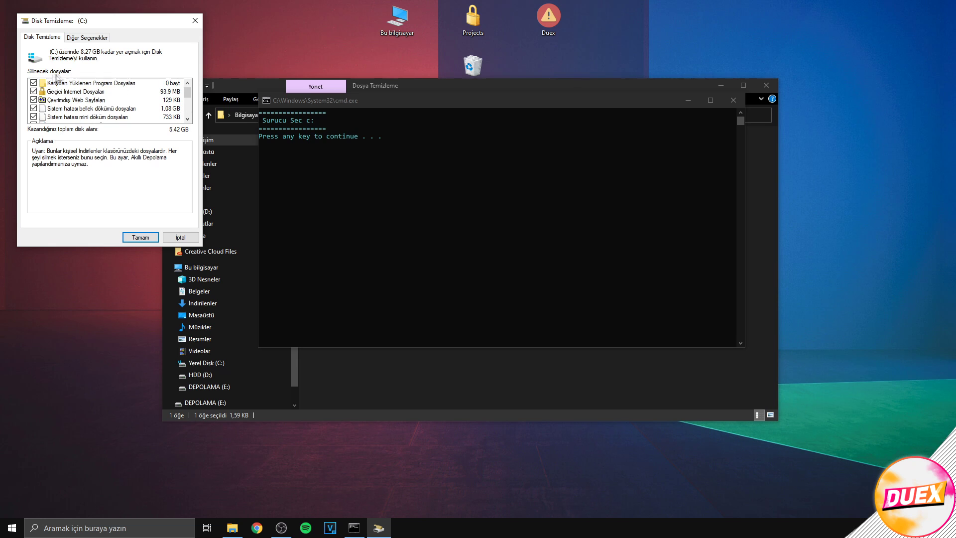
left_click(139, 236)
left_click_drag(473, 214, 210, 125)
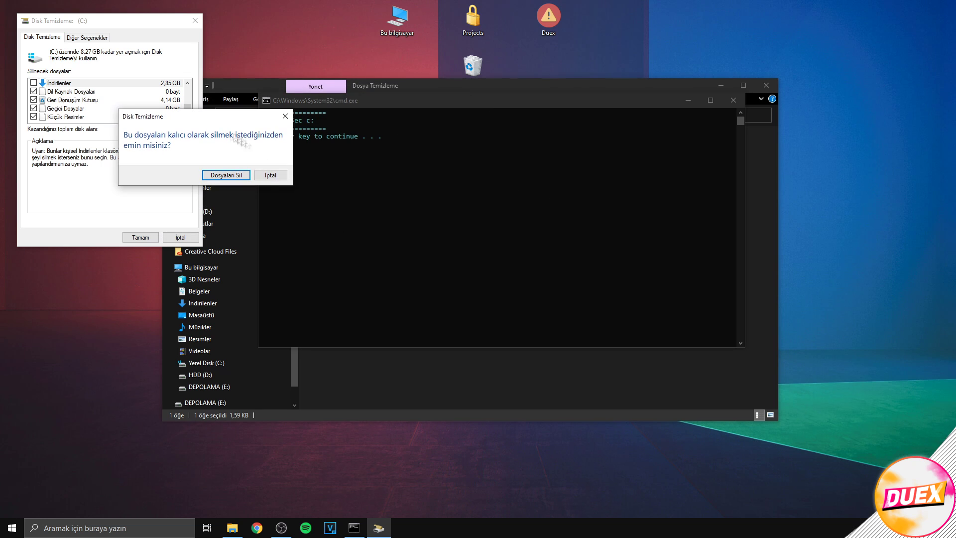
left_click(272, 177)
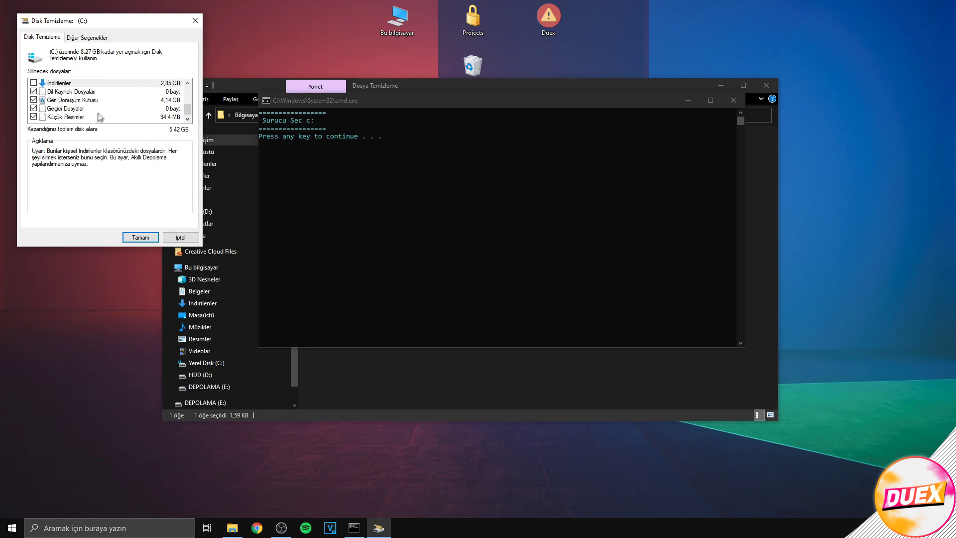
Review the cleanup categories, cancel Disk Cleanup for drive C:, and close the cleaner script's window
scroll(117, 109, "up", 3)
scroll(141, 82, "down", 3)
left_click(175, 239)
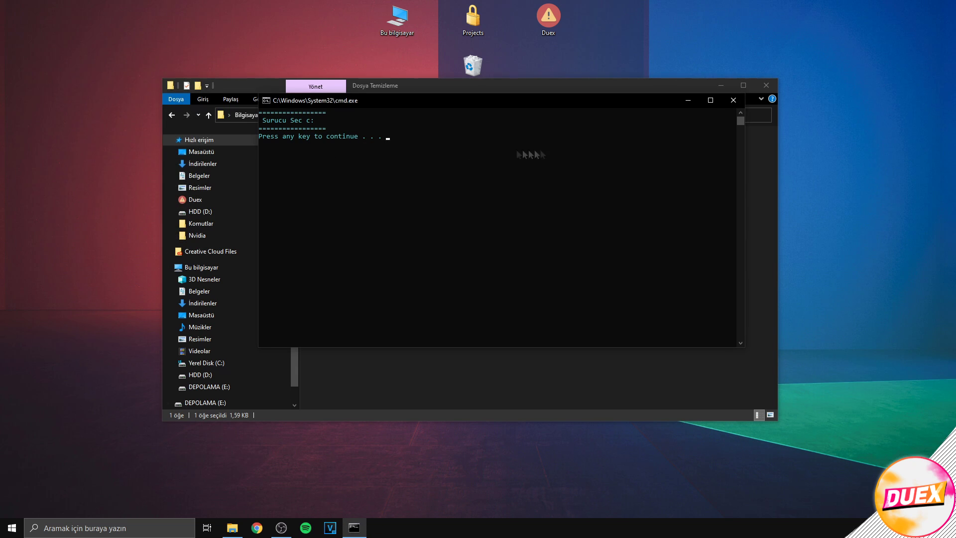
left_click(730, 101)
Empty the Çöp recycle bin on the desktop, confirming the permanent deletion, and return to the Dosya Temizleme folder
left_click_drag(495, 85, 484, 151)
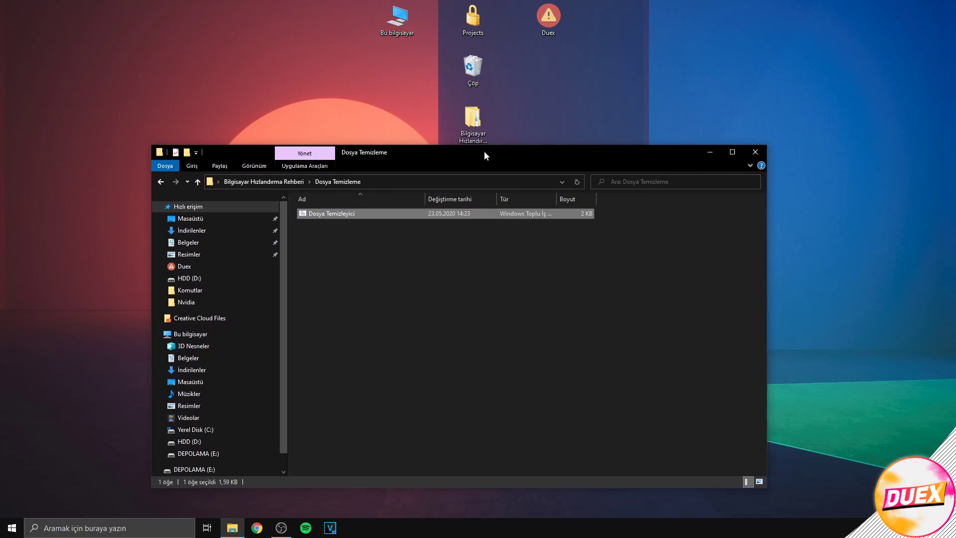
left_click(473, 68)
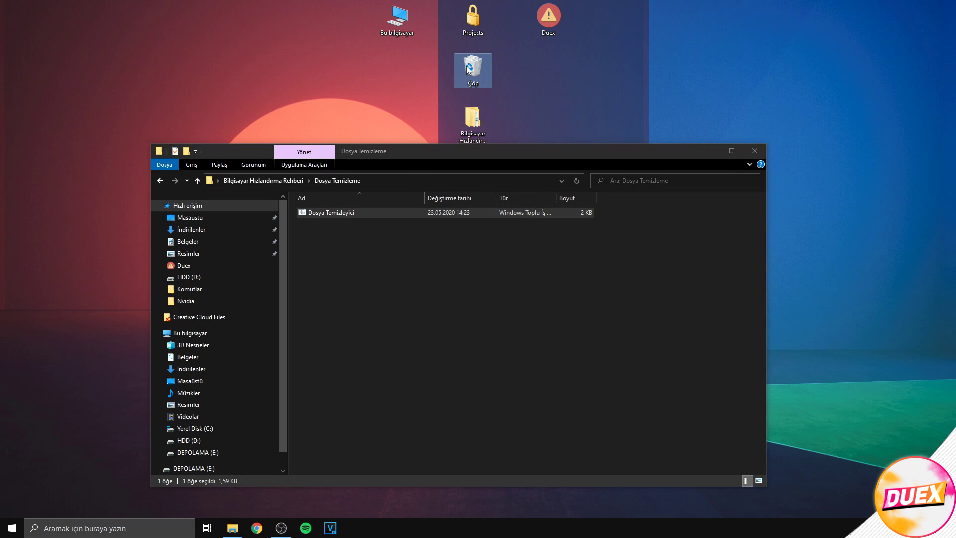
right_click(467, 68)
left_click(515, 88)
left_click(509, 274)
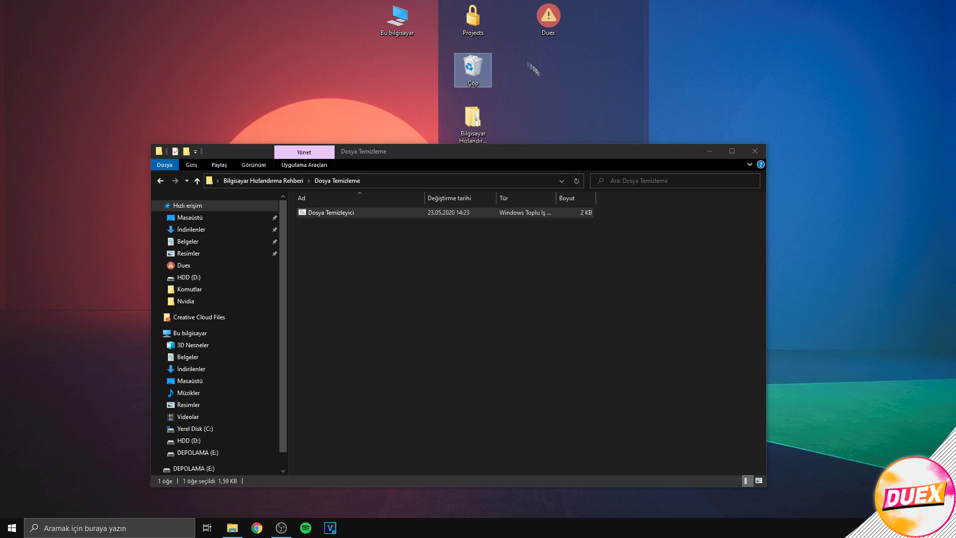
left_click(452, 215)
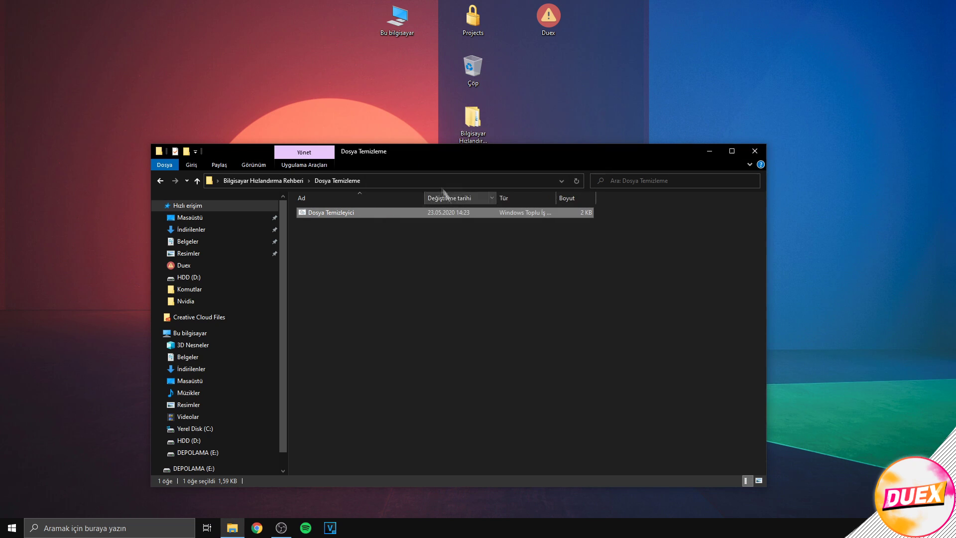
Go back to the Bilgisayar Hızlandırma Rehberi folder and open the Amd folder inside GPU Ayarları
left_click_drag(438, 155, 433, 93)
left_click(379, 209)
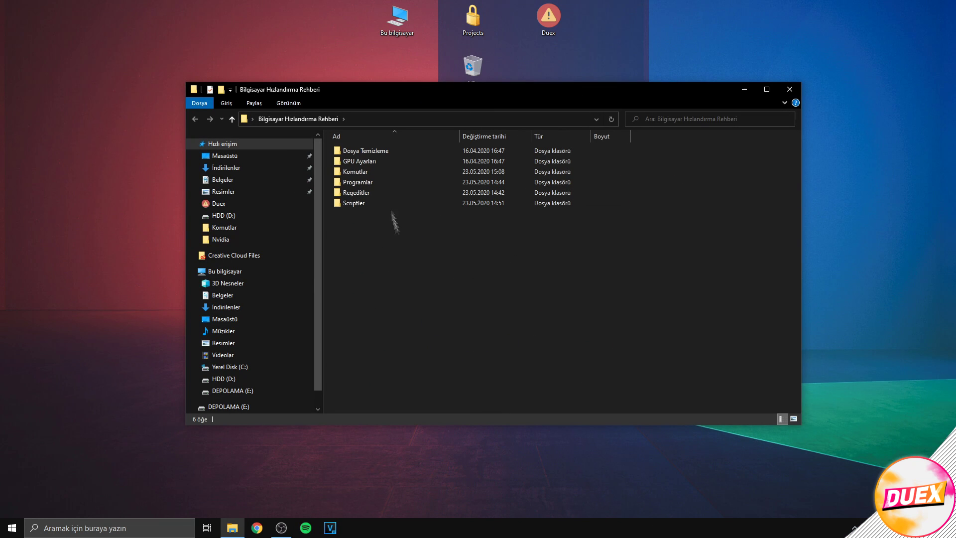
double_click(366, 162)
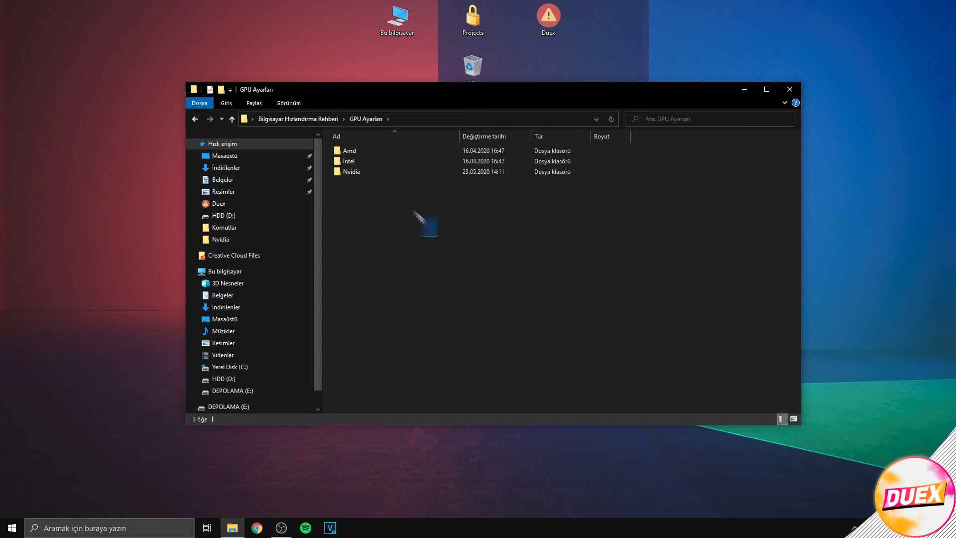
left_click_drag(435, 235, 345, 148)
left_click_drag(510, 227, 387, 190)
double_click(348, 151)
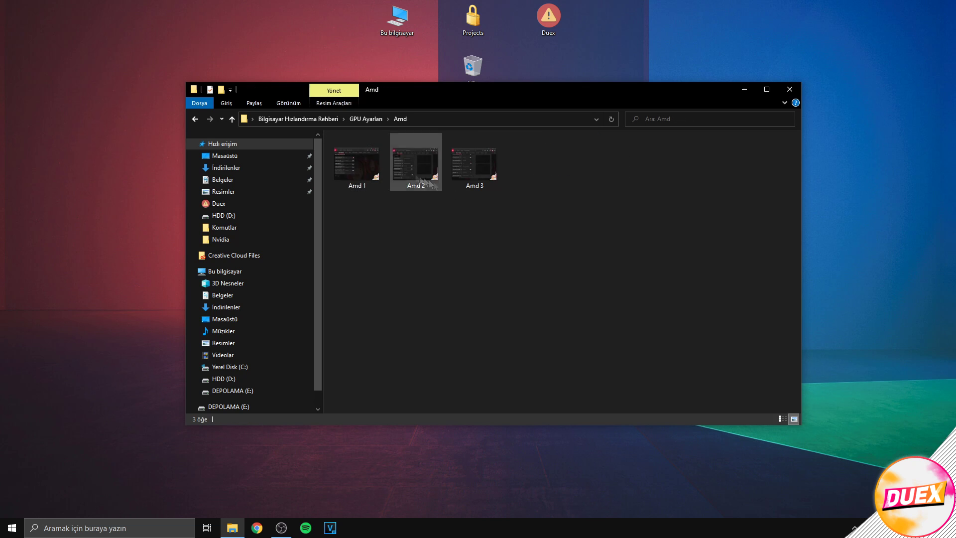
Look over the Amd 1, Amd 2 and Amd 3 guide images and check where the desktop offers the graphics control panel
left_click_drag(552, 225, 406, 183)
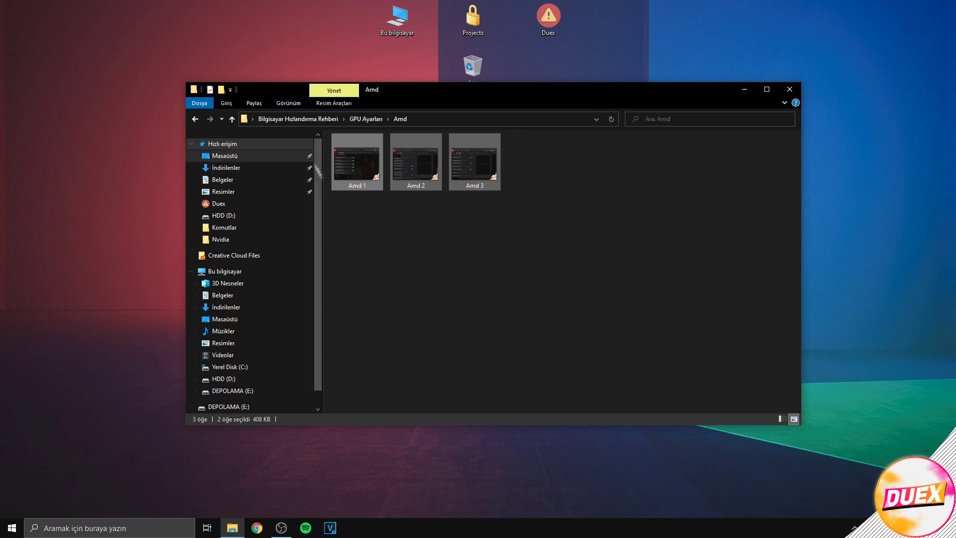
right_click(85, 188)
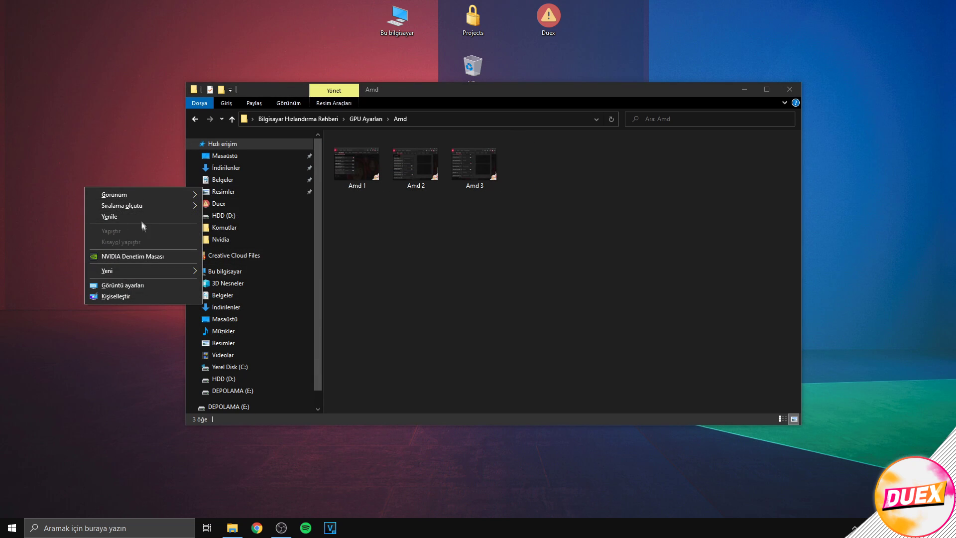
left_click(407, 239)
left_click_drag(483, 236, 331, 135)
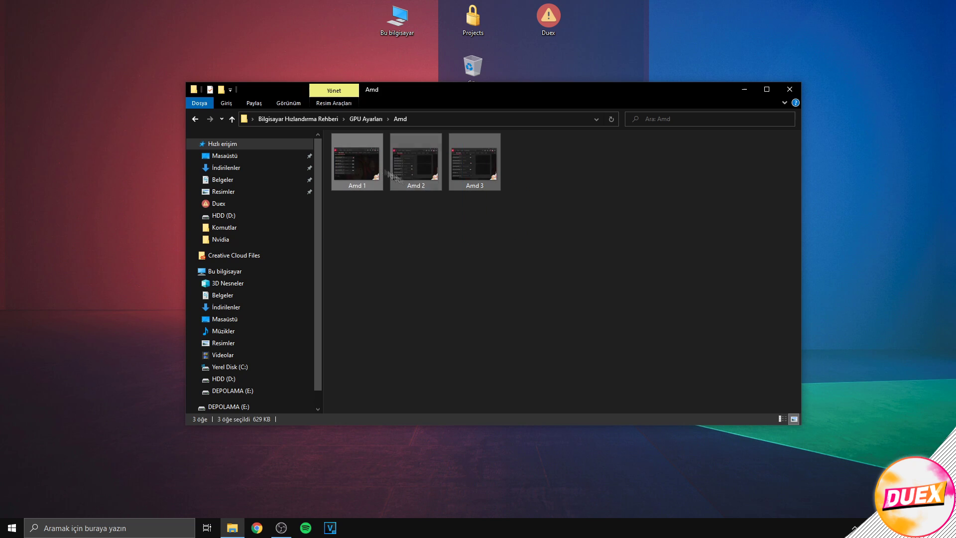
left_click_drag(529, 227, 324, 152)
left_click_drag(506, 233, 324, 134)
left_click_drag(539, 234, 340, 136)
left_click_drag(561, 233, 507, 209)
left_click(417, 237)
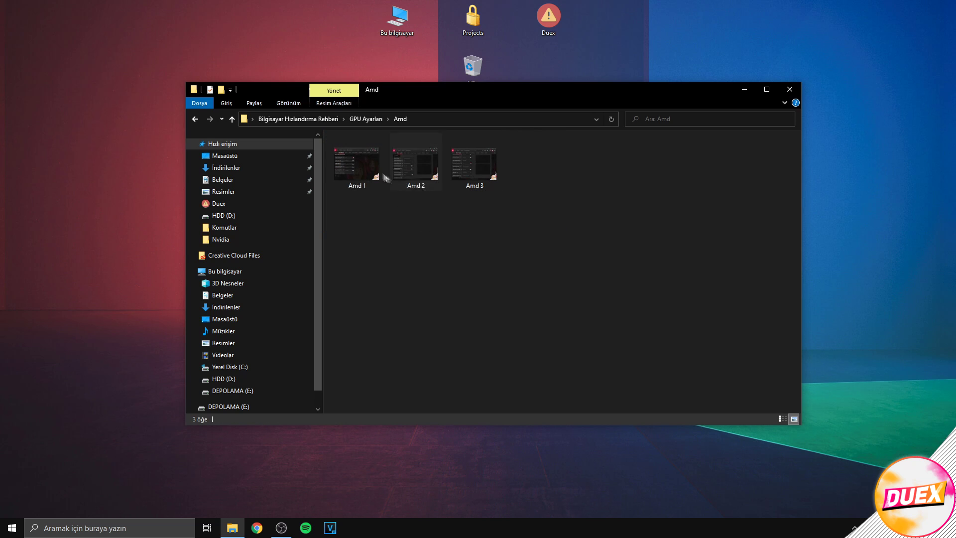
right_click(29, 177)
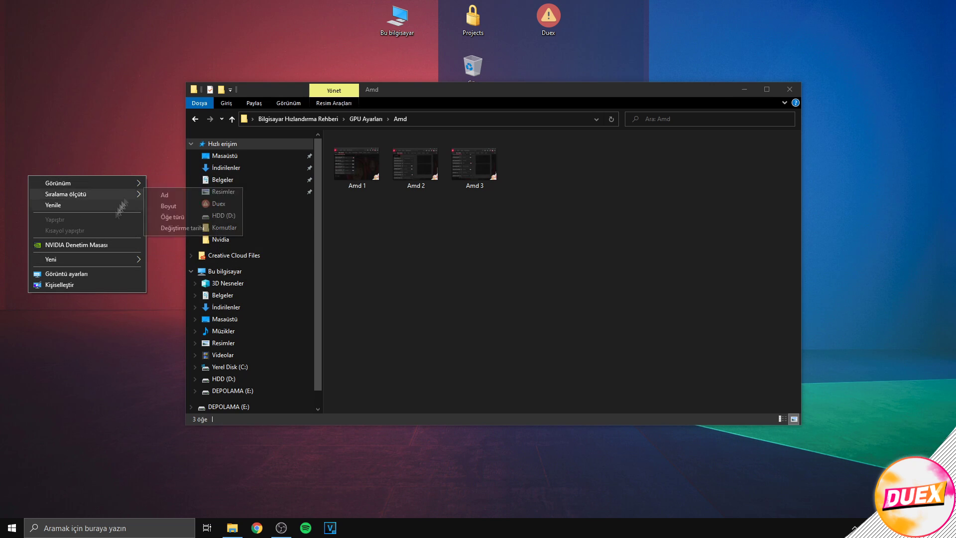
left_click_drag(550, 240, 315, 154)
Look through the guide images in the Nvidia and İntel folders of GPU Ayarları
left_click(193, 118)
double_click(353, 171)
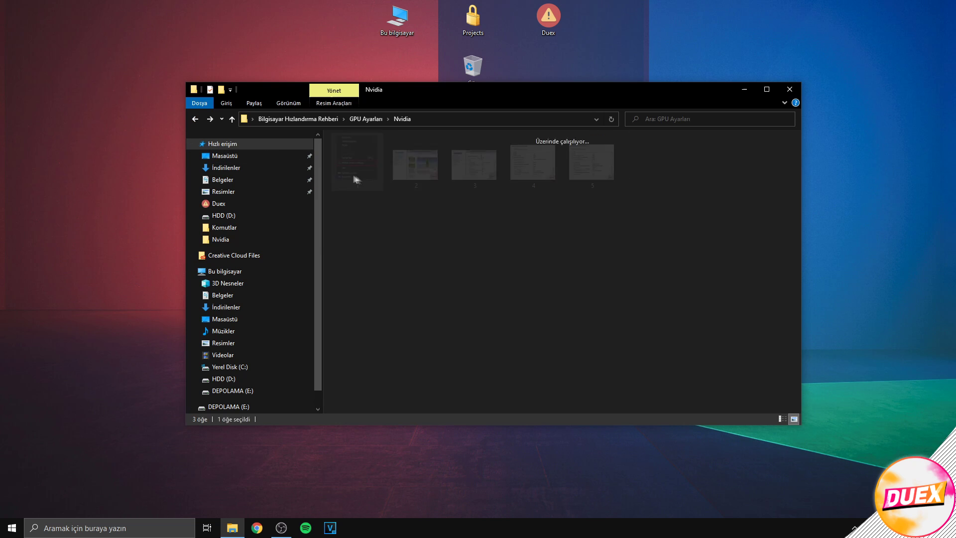
left_click(195, 119)
double_click(344, 155)
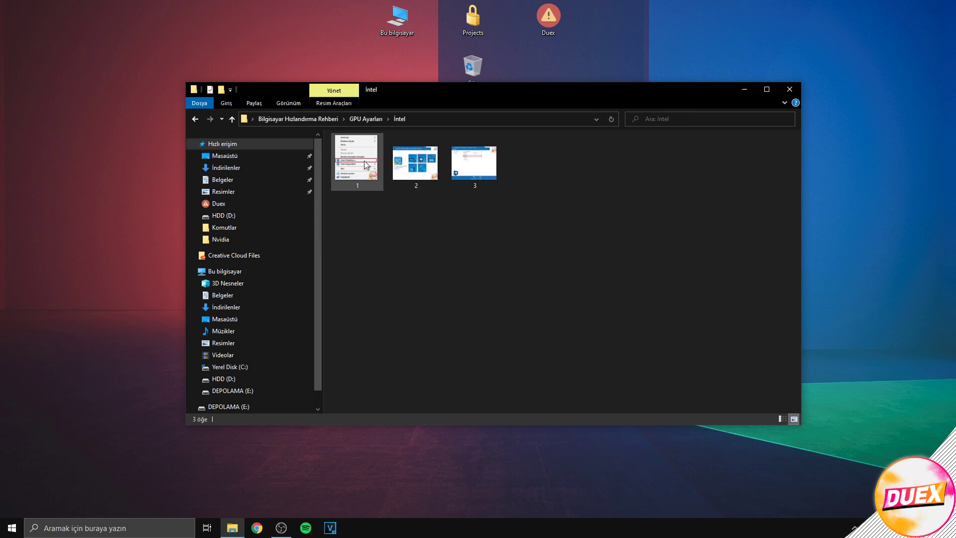
left_click_drag(580, 214, 467, 225)
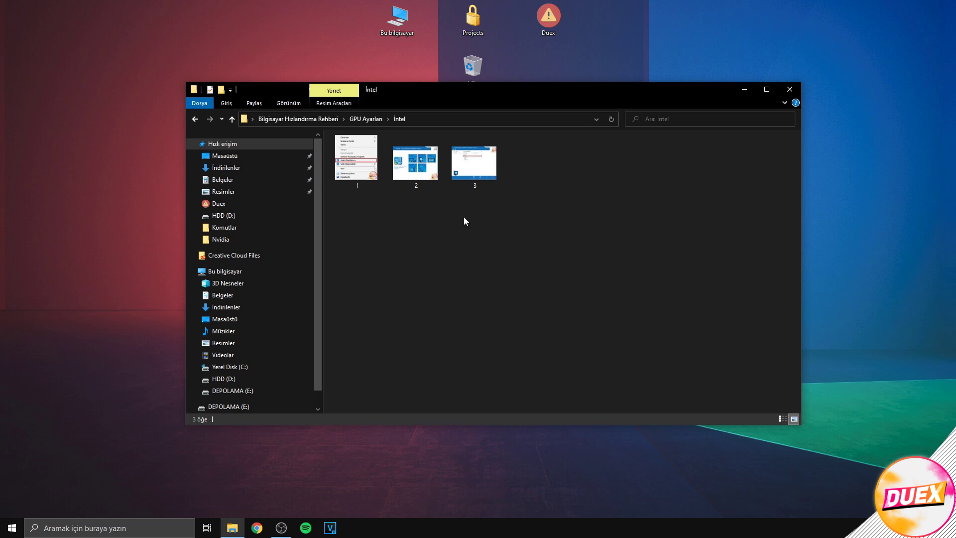
left_click_drag(512, 219, 329, 142)
left_click(326, 191)
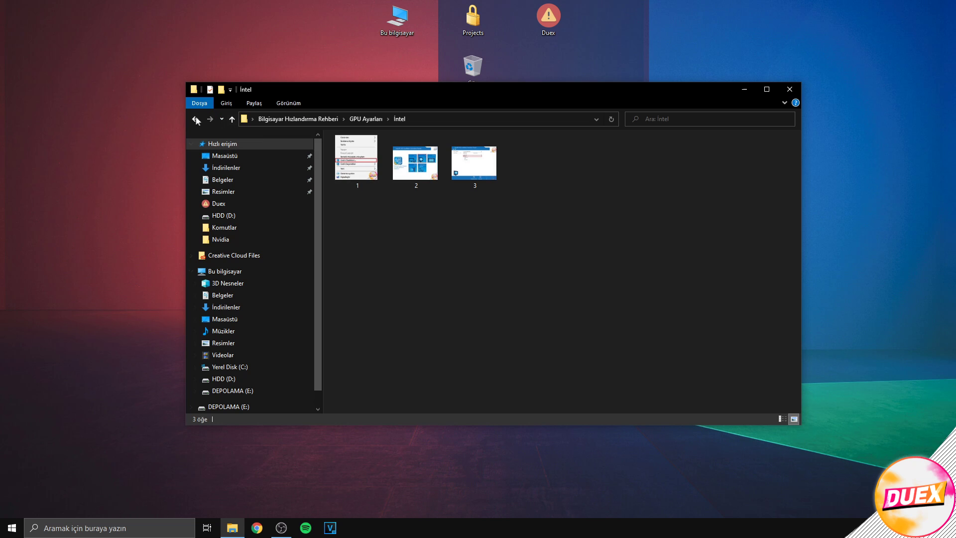
left_click_drag(562, 230, 399, 153)
left_click(535, 234)
left_click(195, 120)
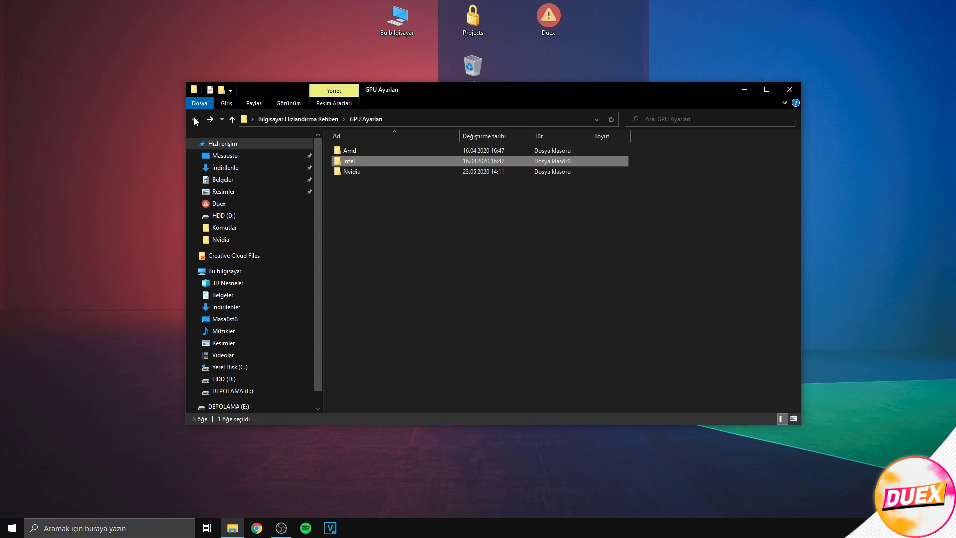
Open the CMD Komutları text file from the guide's Komutlar folder and copy its sfc /scannow command
left_click(195, 120)
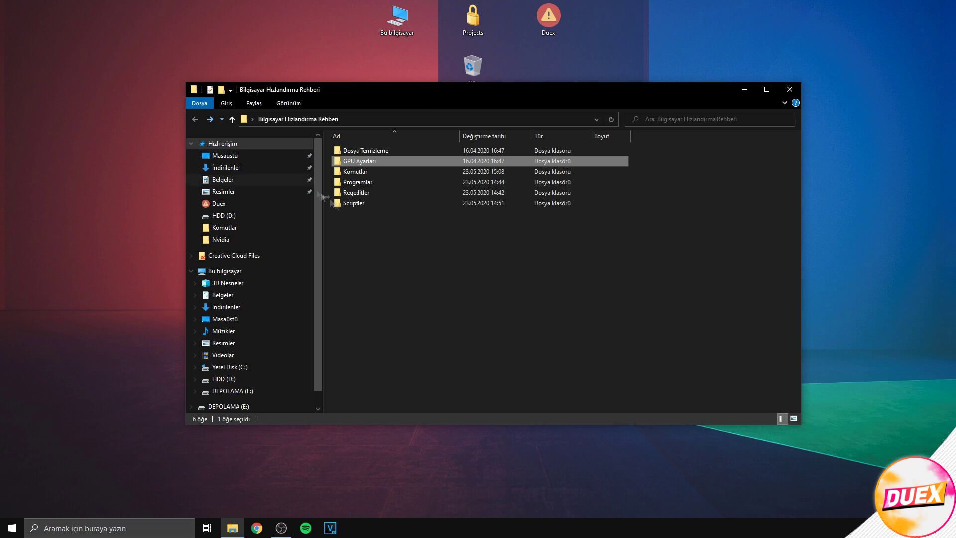
double_click(357, 171)
double_click(349, 149)
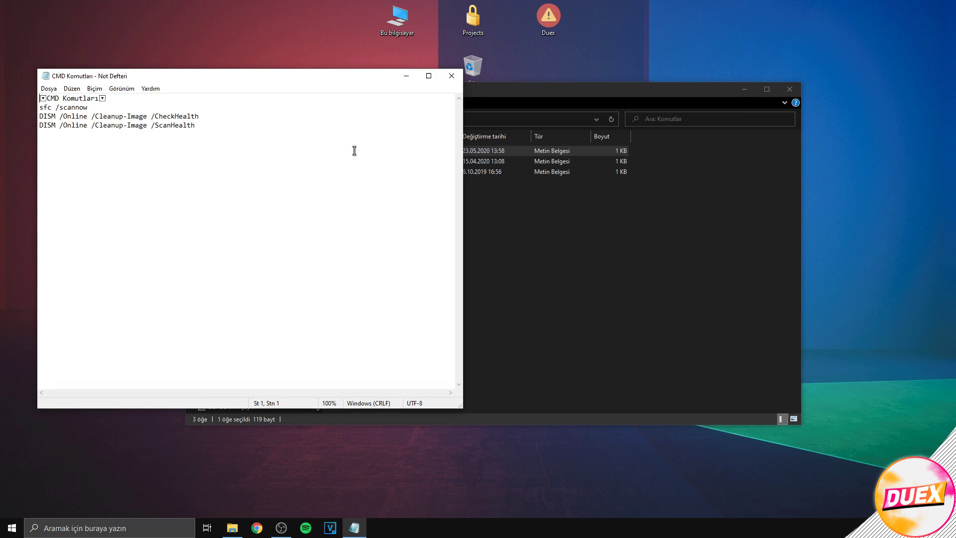
left_click_drag(128, 76, 297, 89)
left_click_drag(259, 121, 207, 121)
right_click(227, 114)
left_click(249, 149)
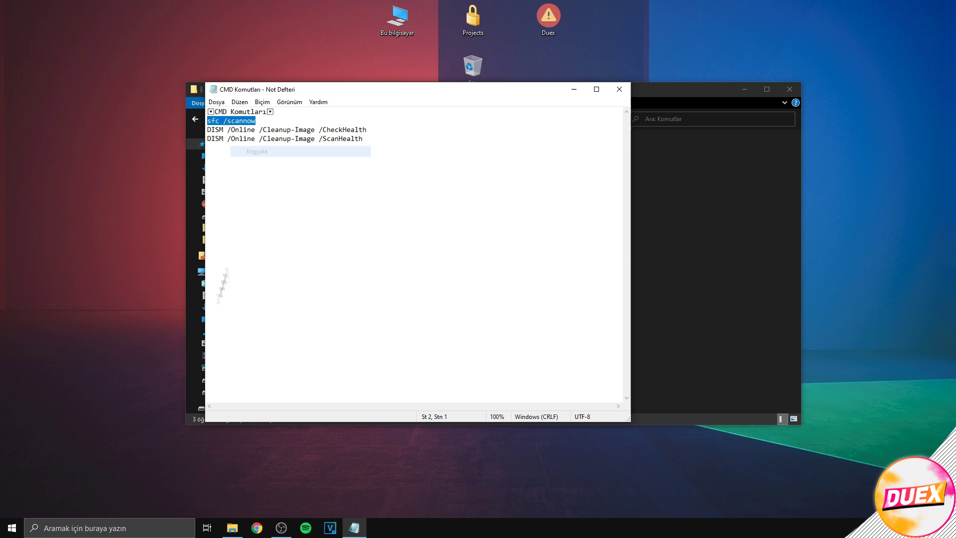
Open Command Prompt as administrator beside the notes and run the copied sfc /scannow command
left_click(119, 529)
type("cmd")
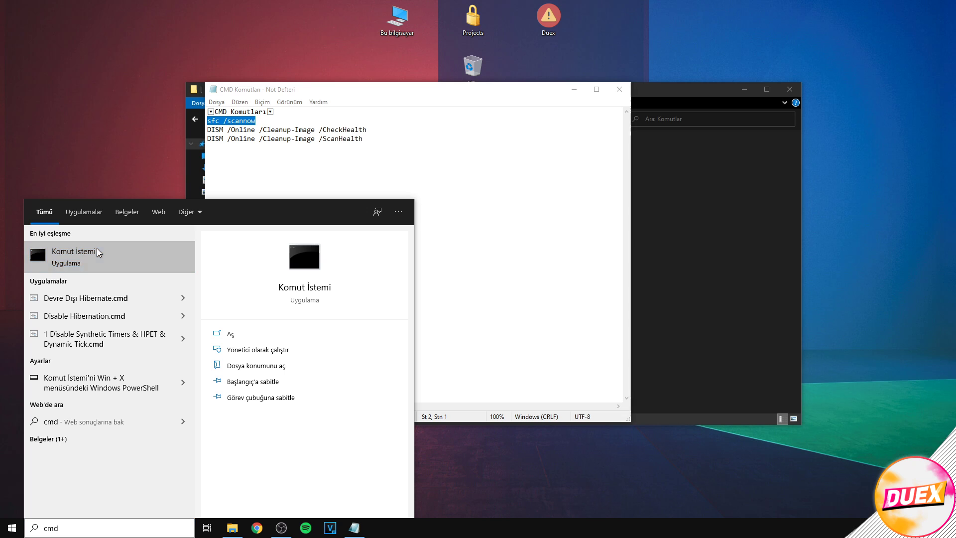
right_click(114, 263)
left_click(130, 265)
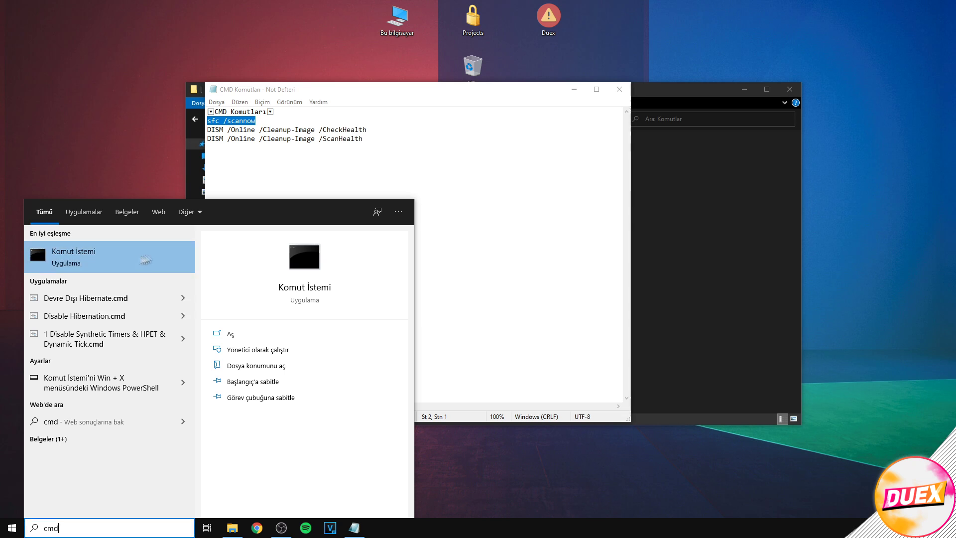
left_click_drag(198, 26, 605, 86)
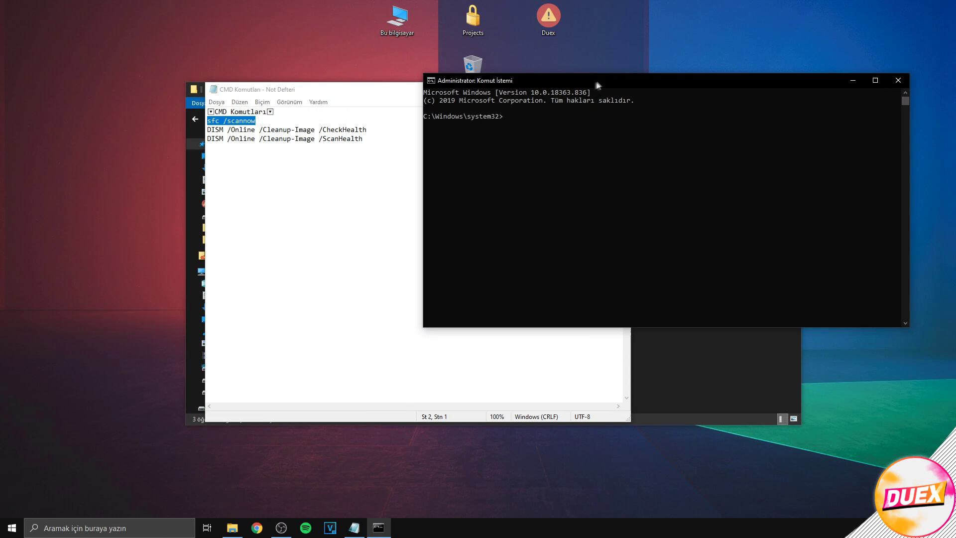
right_click(542, 118)
key("Return")
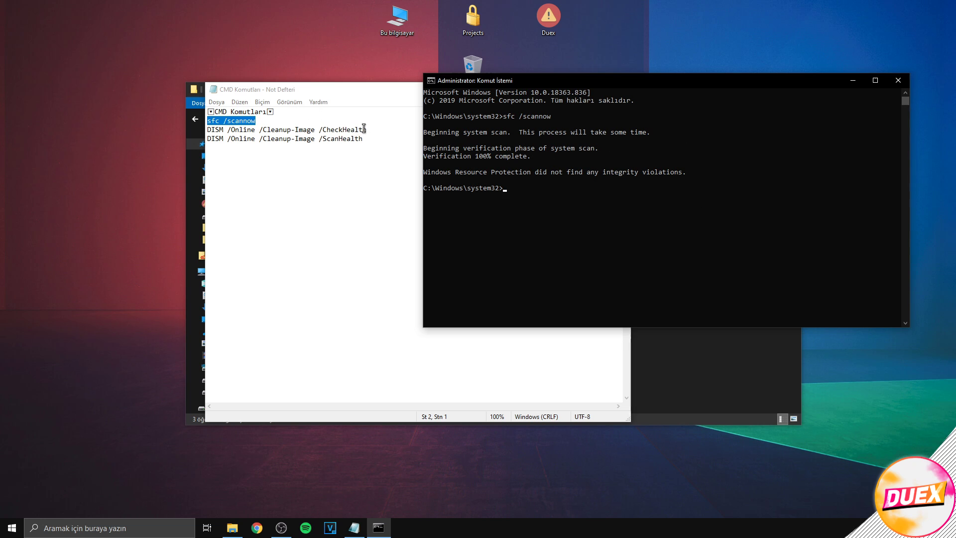
Copy DISM /Online /Cleanup-Image /CheckHealth from the notes and run it in Command Prompt
left_click_drag(366, 130, 207, 130)
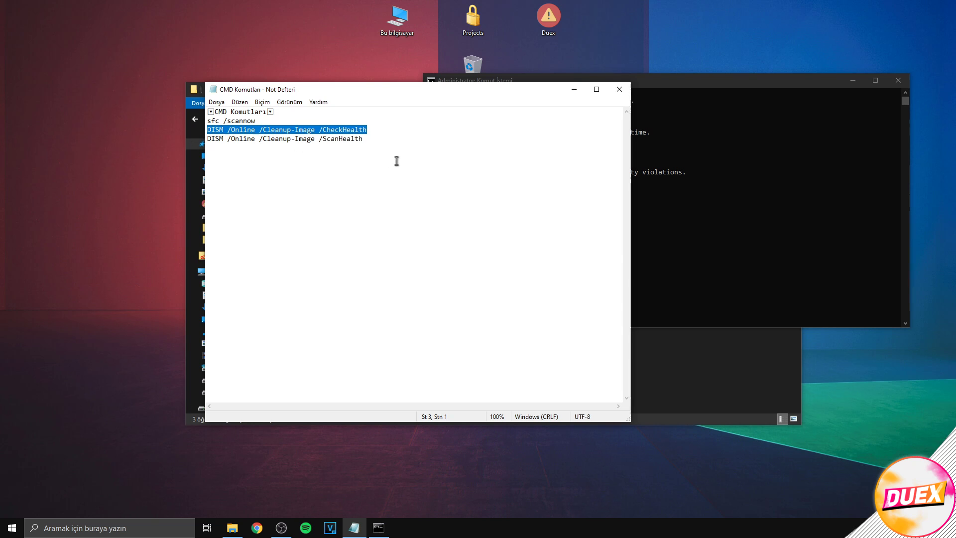
left_click(639, 102)
right_click(638, 103)
key("Return")
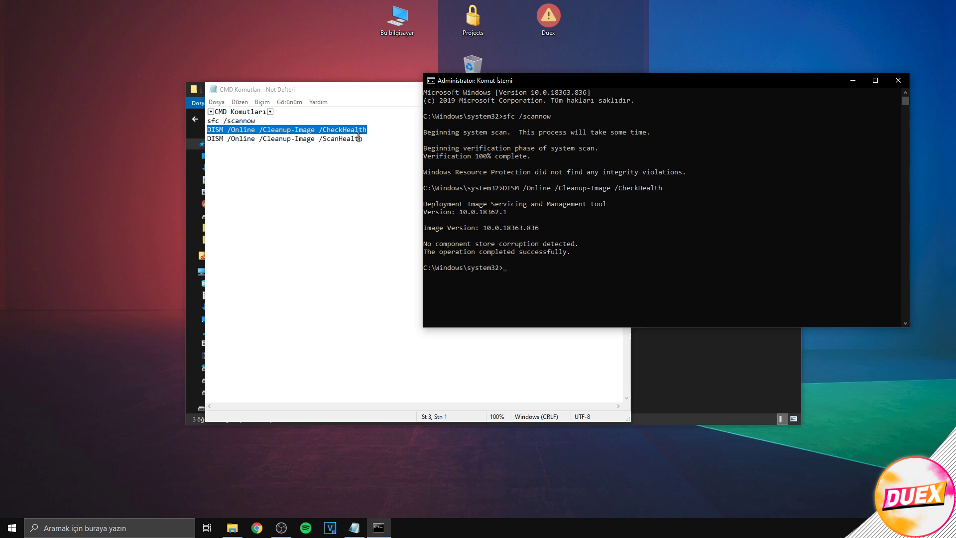
Run DISM /Online /Cleanup-Image /ScanHealth from the notes, and close Command Prompt and the CMD Komutları file
left_click_drag(363, 139, 207, 139)
left_click(679, 93)
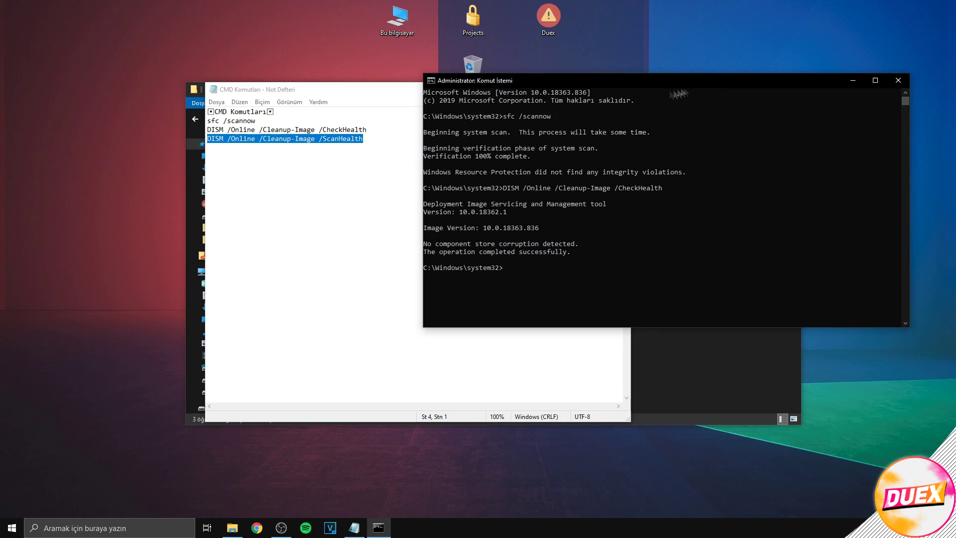
right_click(536, 110)
key("Return")
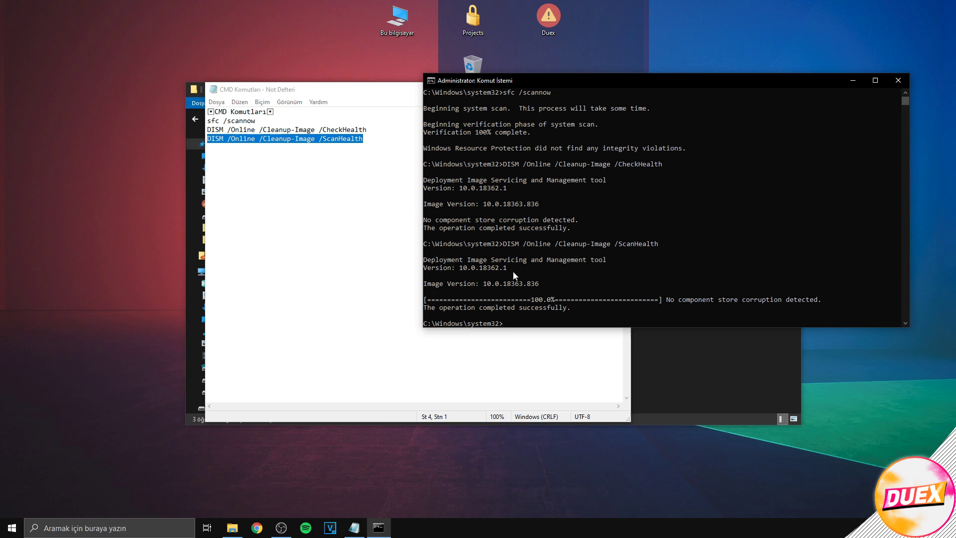
left_click(903, 80)
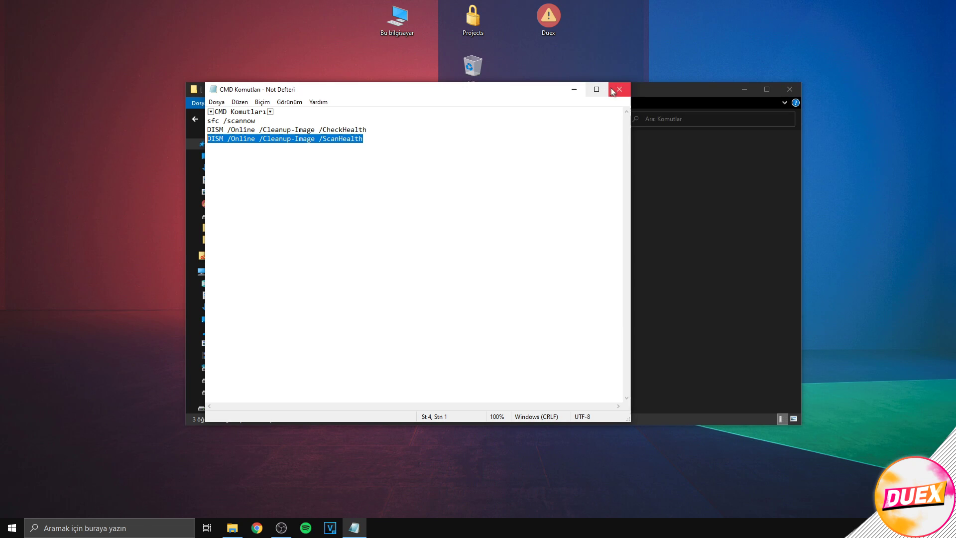
left_click(617, 88)
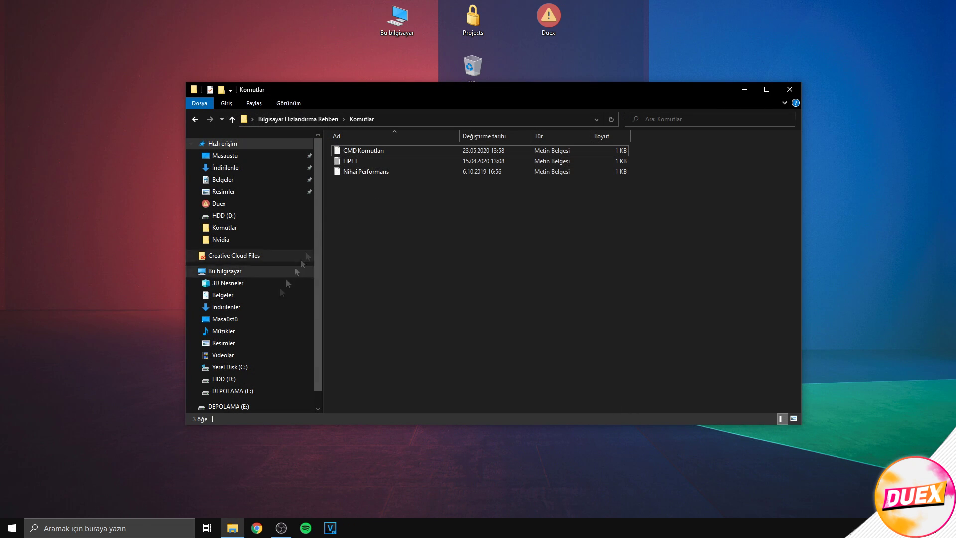
Search for cmd and open a new Command Prompt as administrator
key("super+s")
type("cmd")
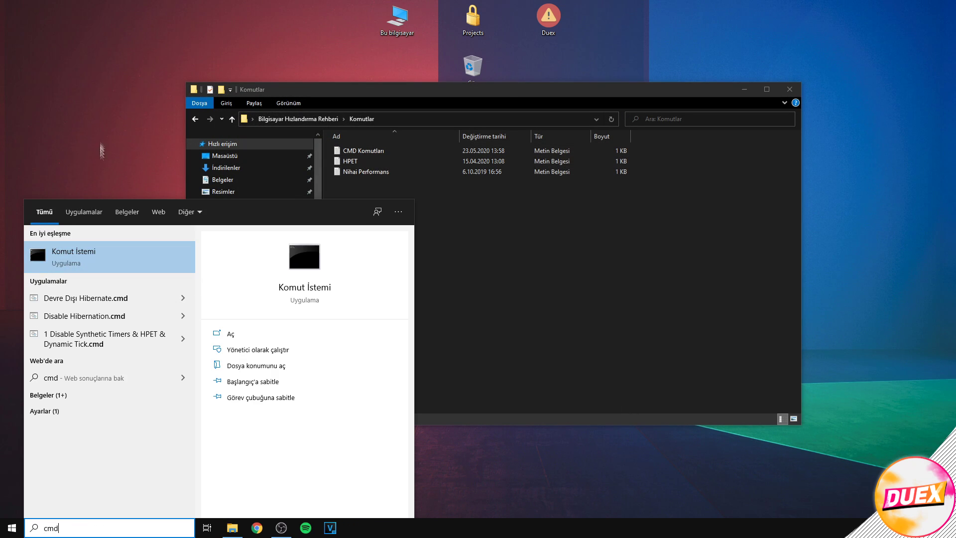
right_click(80, 254)
left_click(128, 263)
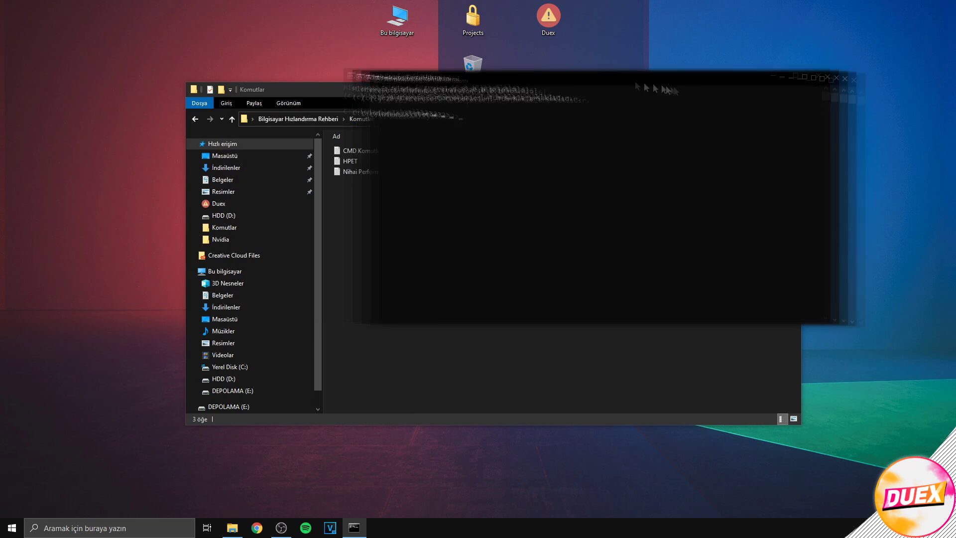
Open the HPET notes beside Command Prompt, and copy and run bcdedit /set useplatformclock no from the HPET disabling commands
double_click(344, 161)
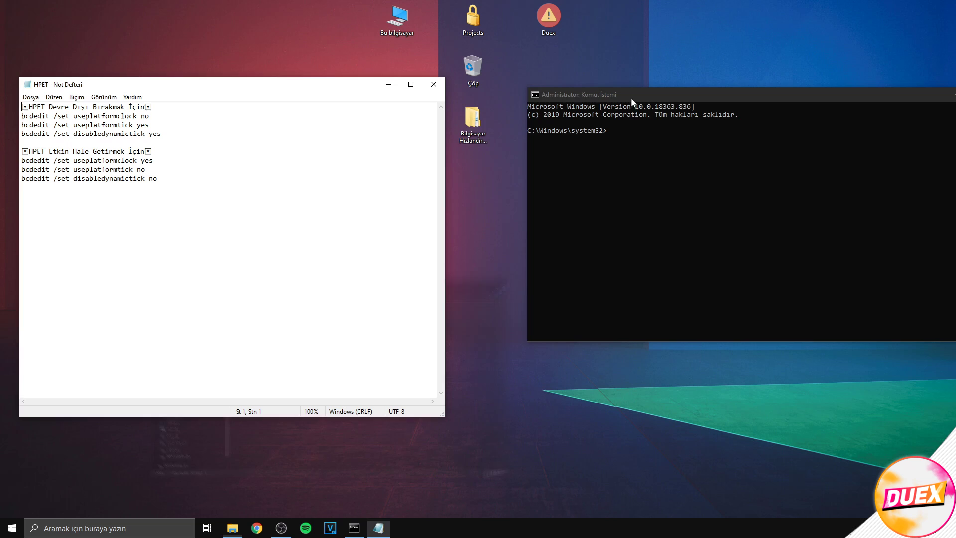
left_click_drag(634, 94, 561, 84)
left_click(146, 94)
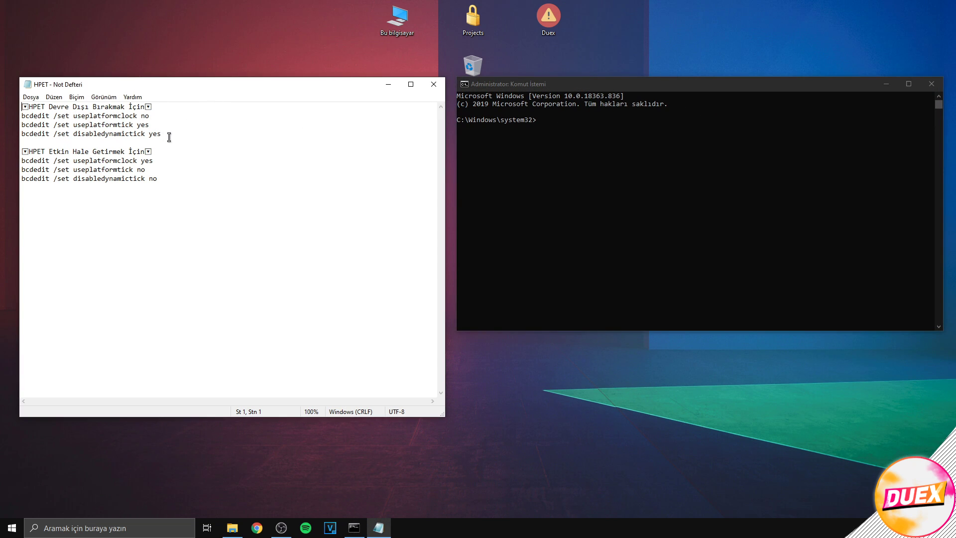
left_click_drag(169, 137, 17, 118)
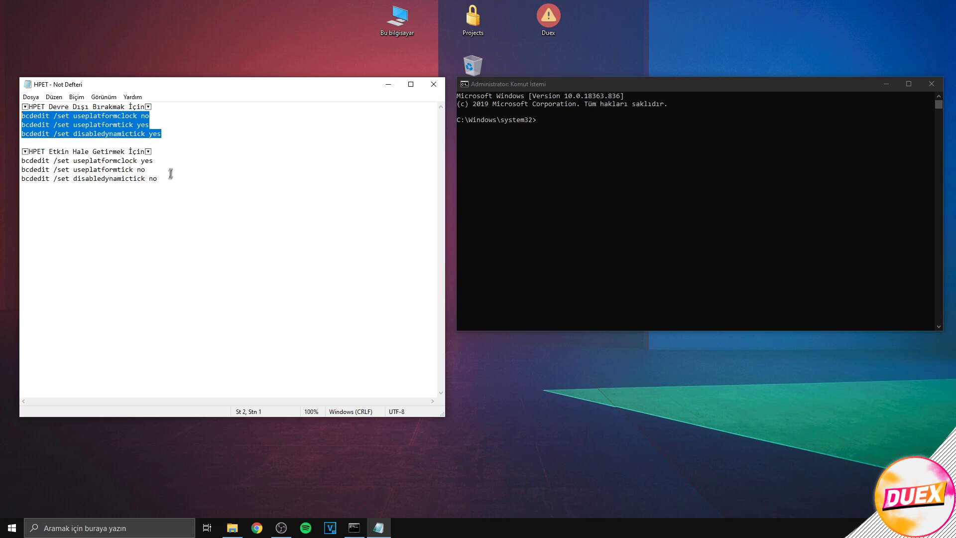
left_click_drag(168, 179, 13, 162)
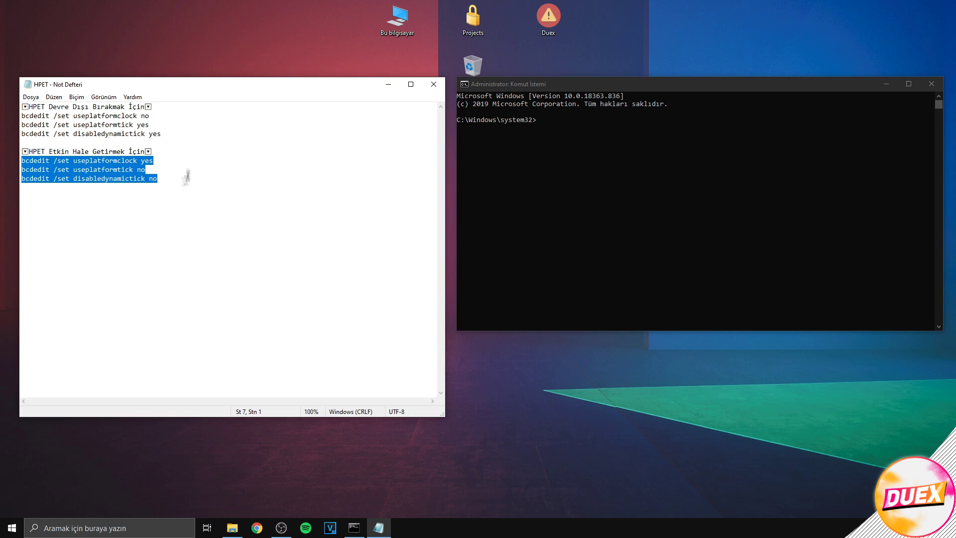
left_click_drag(155, 116, 7, 118)
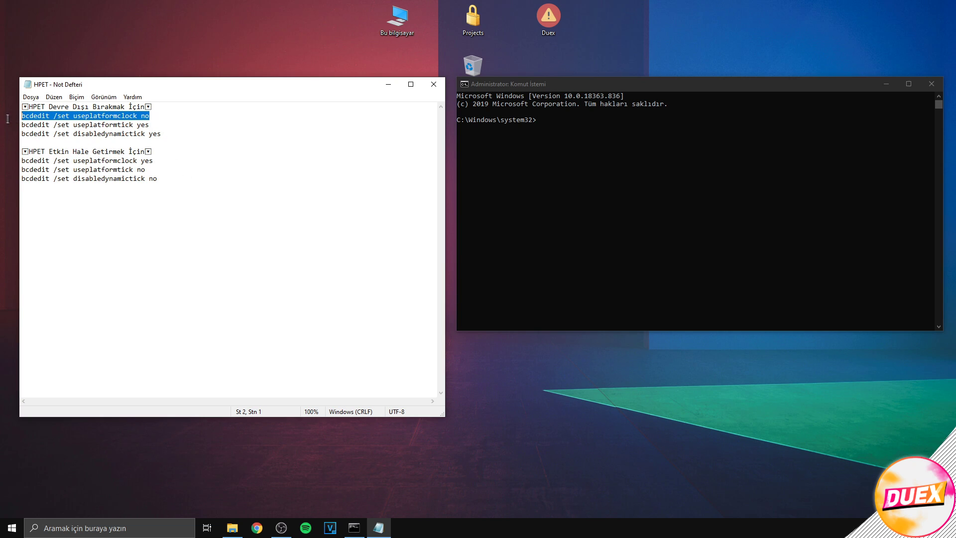
left_click(519, 89)
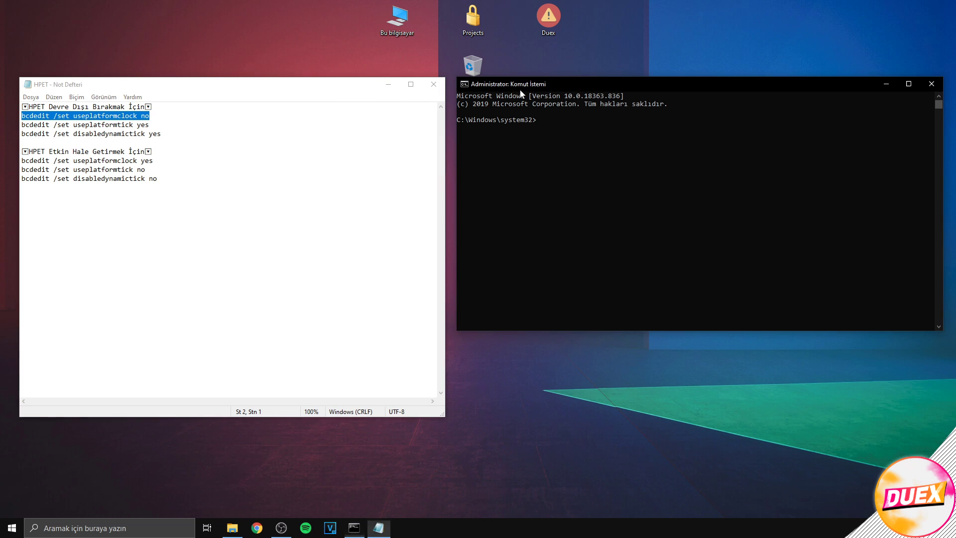
key("ctrl+v")
key("Return")
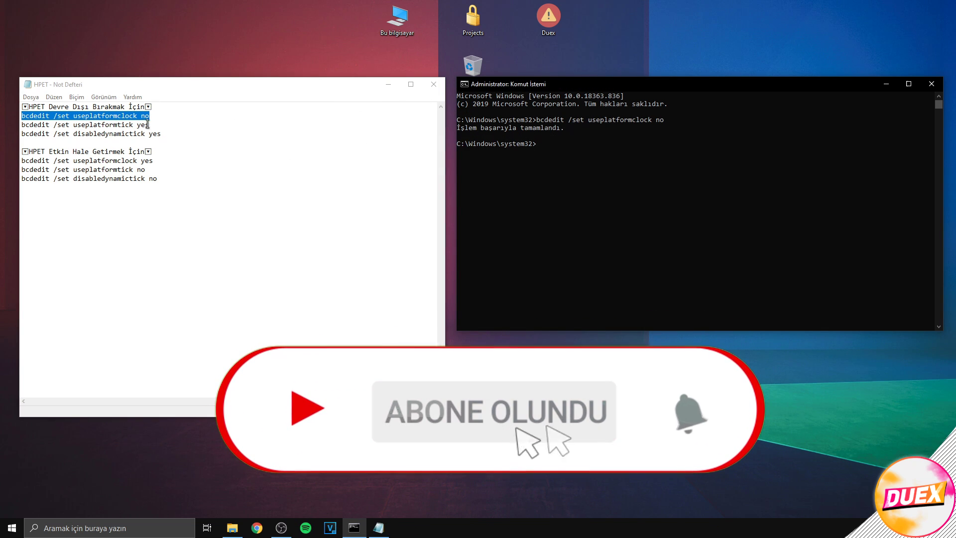
Copy bcdedit /set useplatformtick yes from the HPET notes and run it in Command Prompt
left_click_drag(150, 124, 1, 128)
left_click(556, 88)
key("ctrl+v")
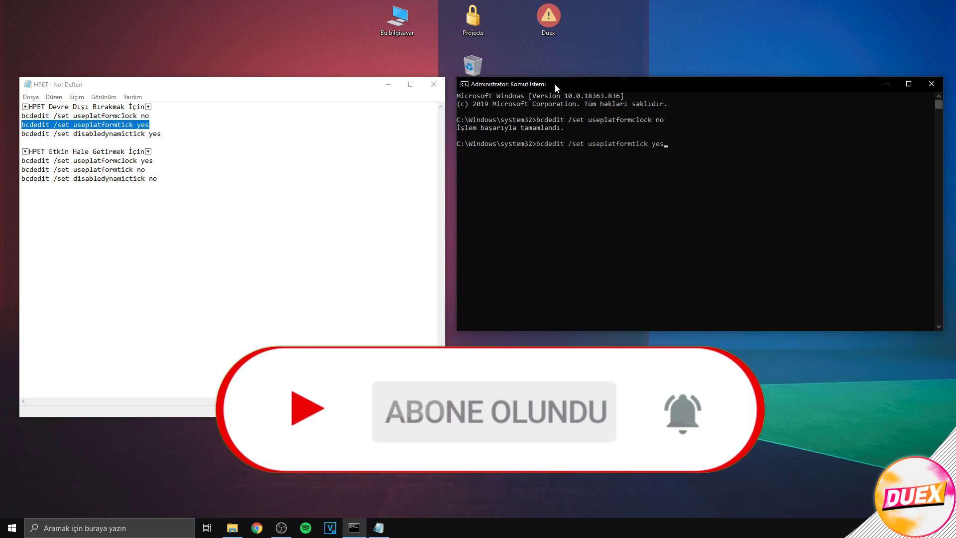
key("Return")
Run bcdedit /set disabledynamictick yes from the notes in Command Prompt, and close the HPET file
left_click_drag(161, 134, 1, 136)
key("ctrl+c")
left_click(563, 81)
key("ctrl+v")
key("Return")
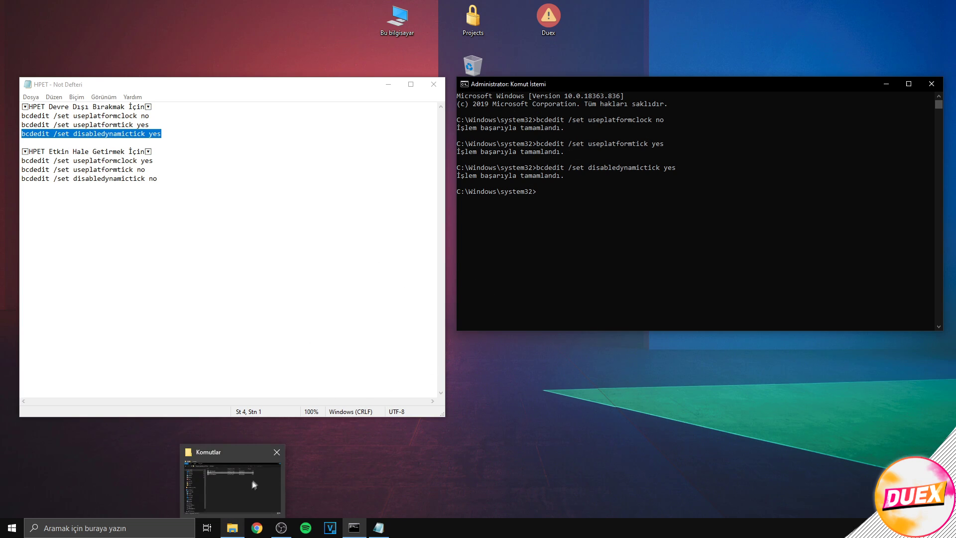
left_click(433, 84)
Open Nihai Performans from the Komutlar folder, copy its powercfg -duplicatescheme command, and close the file
left_click(232, 532)
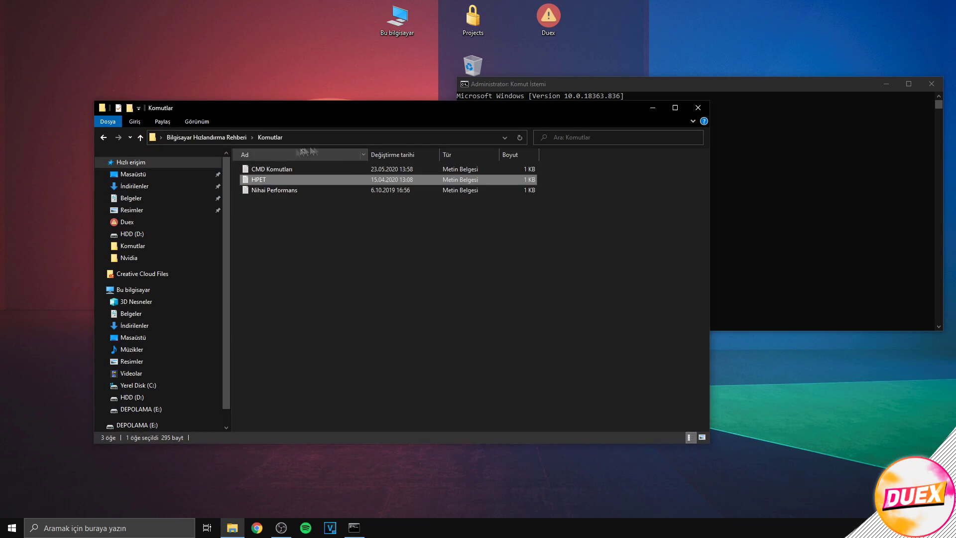
double_click(285, 189)
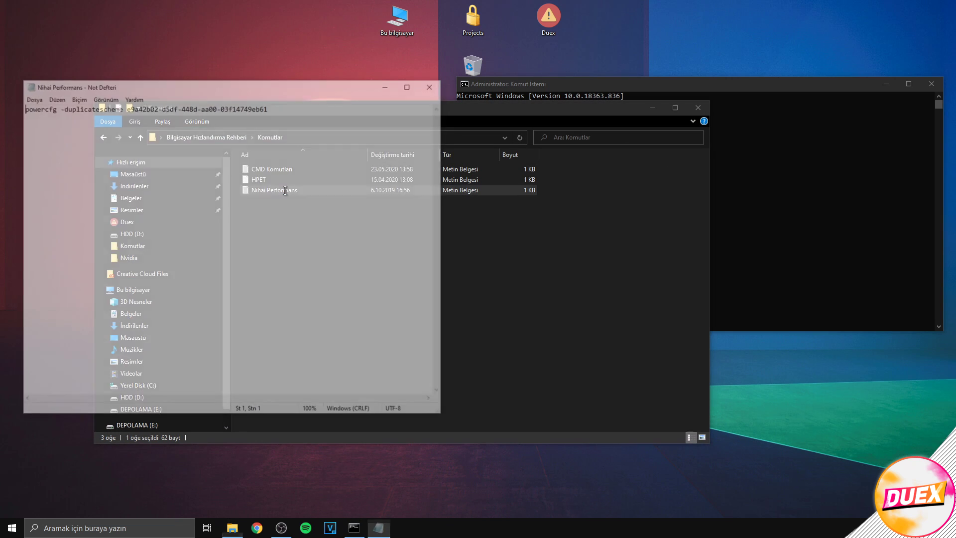
left_click_drag(268, 107, 22, 107)
right_click(67, 109)
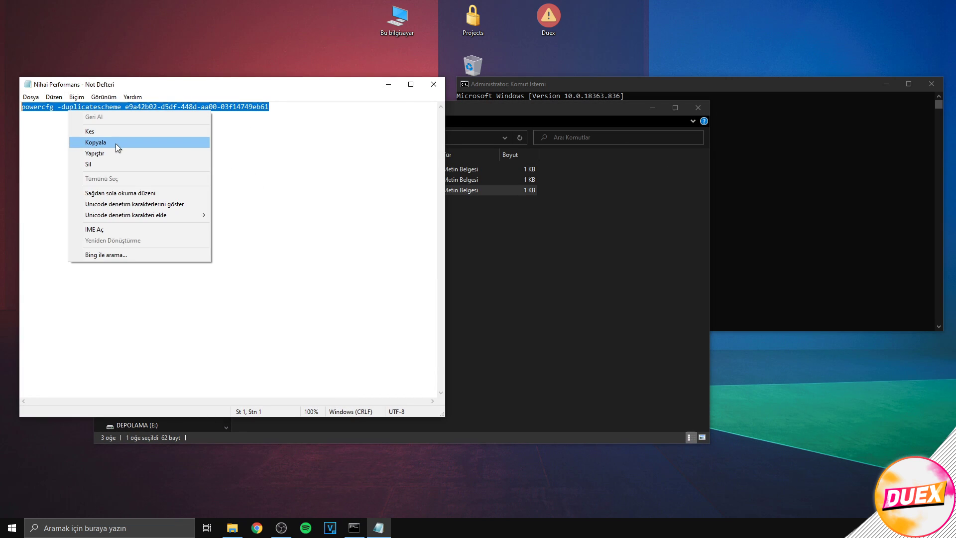
left_click(115, 143)
left_click(433, 84)
Paste powercfg -duplicatescheme e9a42b02-d5df-448d-aa00-03f14749eb61 into Command Prompt and close the window
left_click(673, 93)
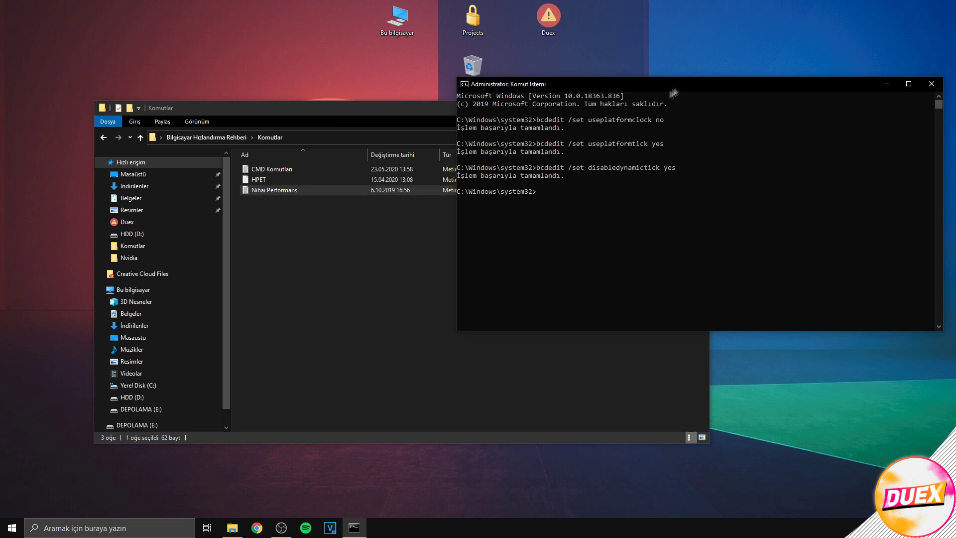
right_click(513, 172)
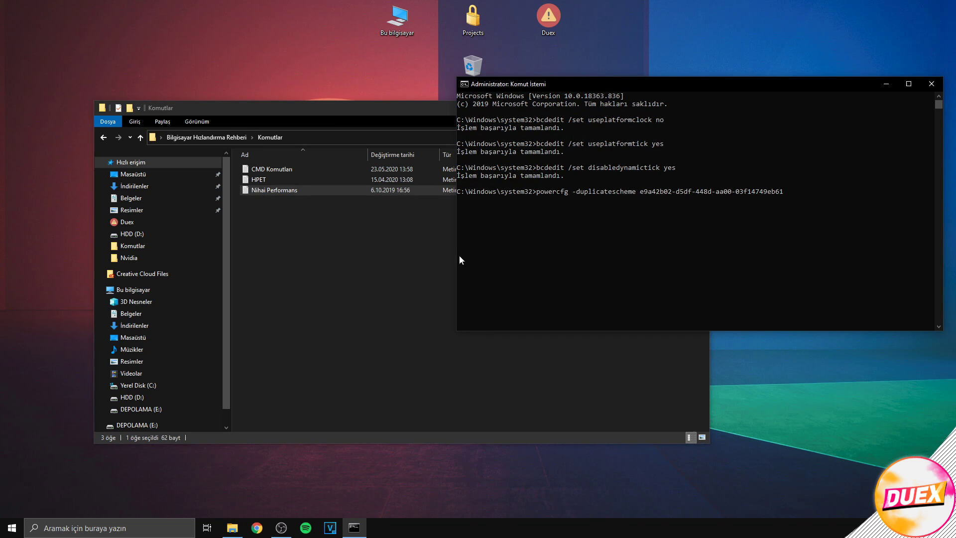
left_click_drag(701, 86, 499, 107)
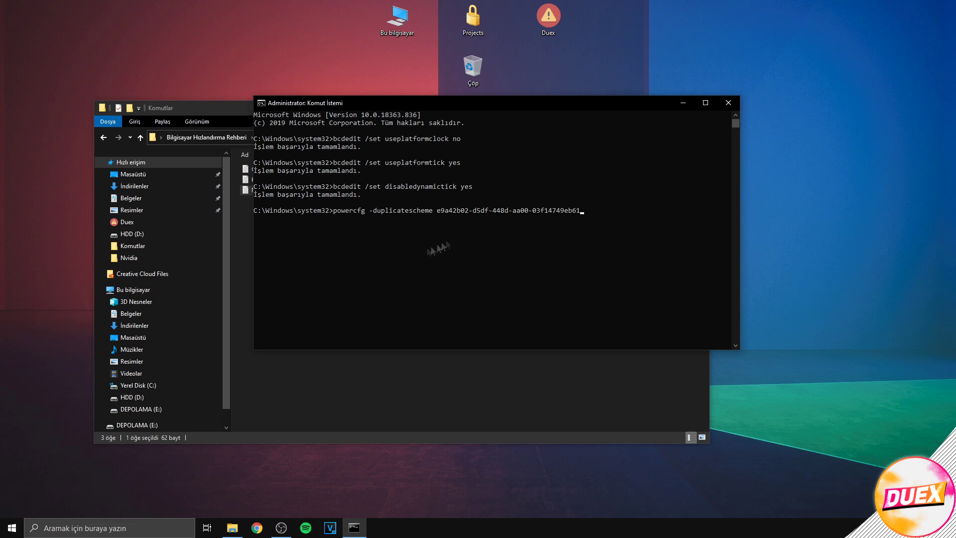
left_click(728, 102)
Search Windows for güç planı, open Güç planı seçin, and select the Dengeli (önerili) power plan
left_click(109, 527)
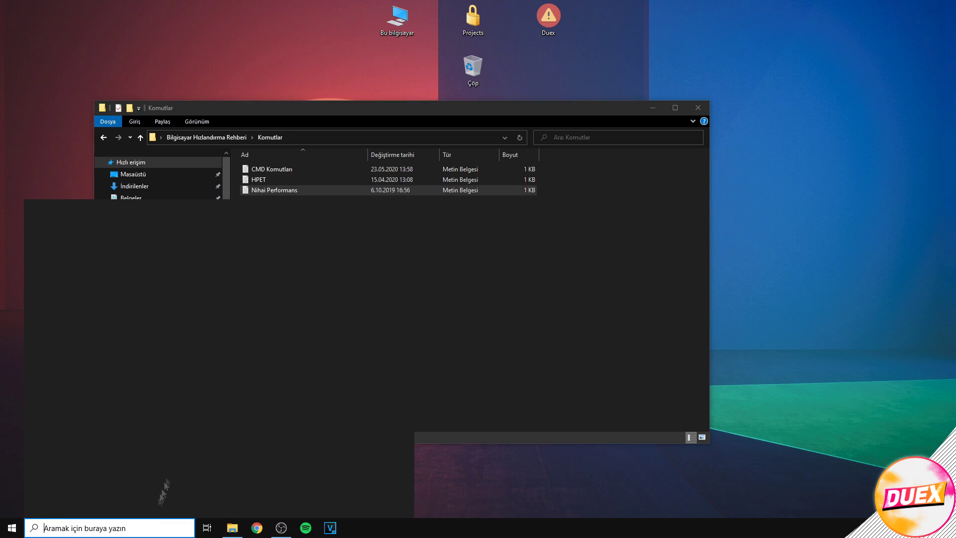
type("güç")
type(" pla")
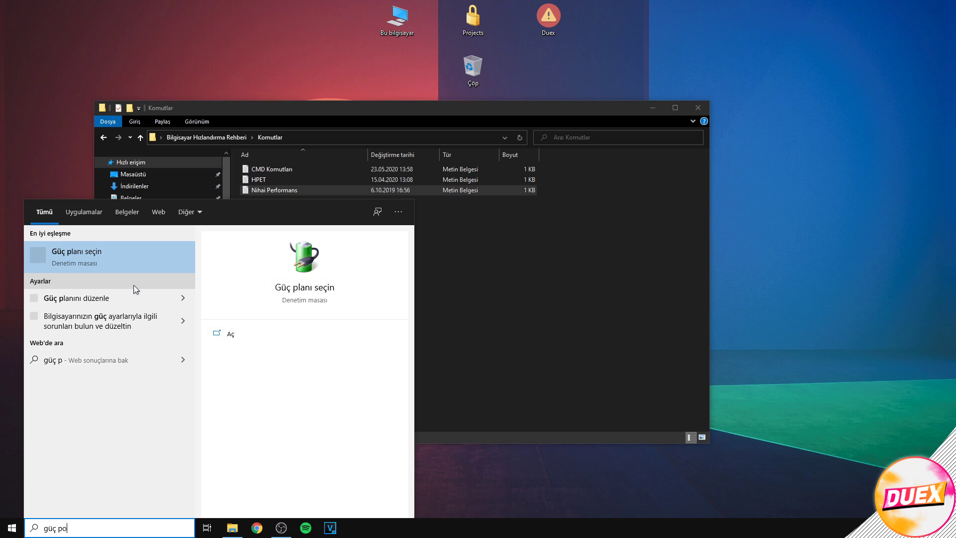
key("BackSpace")
key("BackSpace")
key("BackSpace")
type("planı")
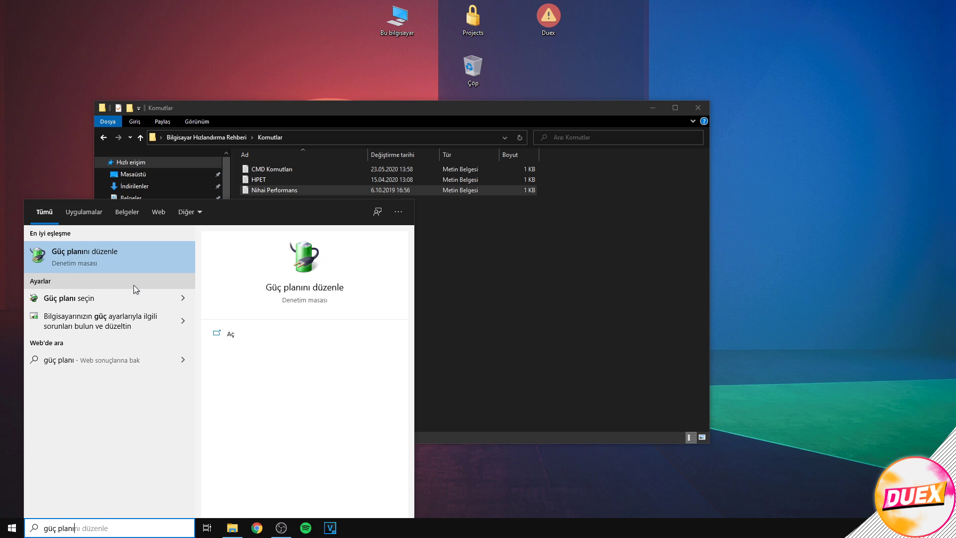
left_click(71, 299)
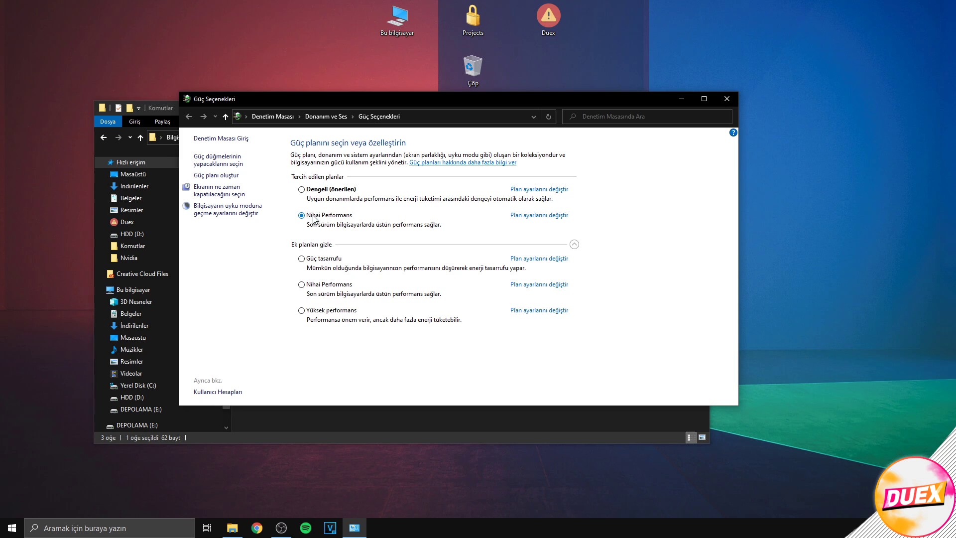
left_click(319, 190)
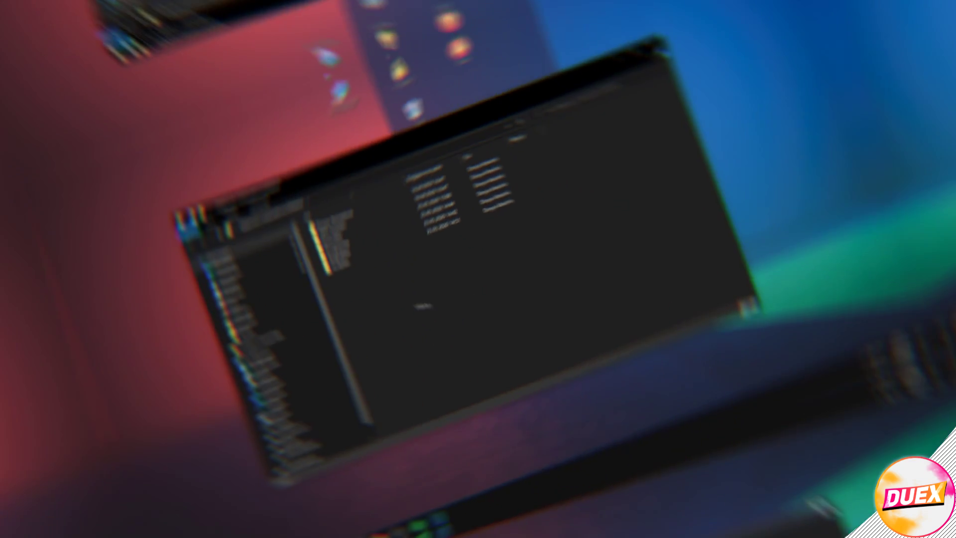
Open the ISLC v1.0.2.2 folder inside Programlar and run Intelligent standby list cleaner ISLC as administrator
left_click(337, 187)
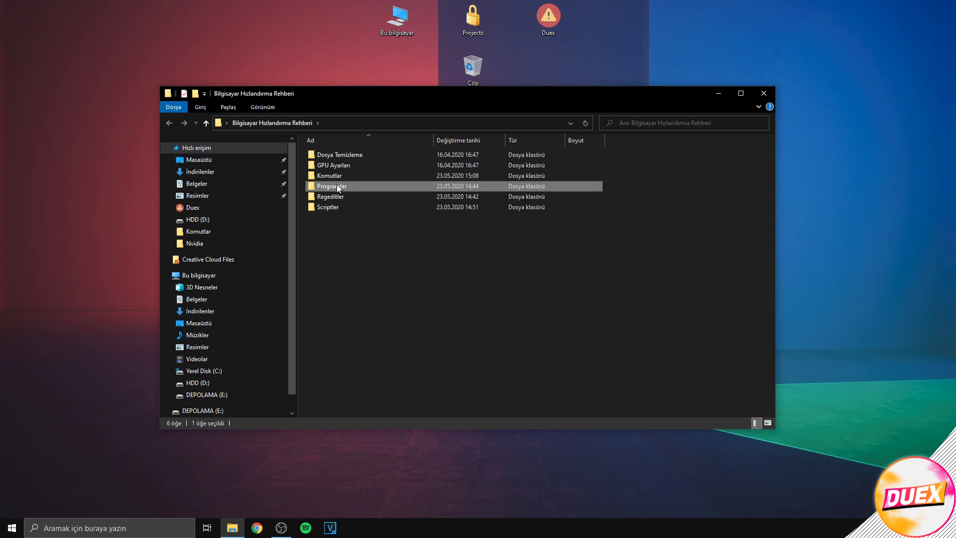
double_click(337, 187)
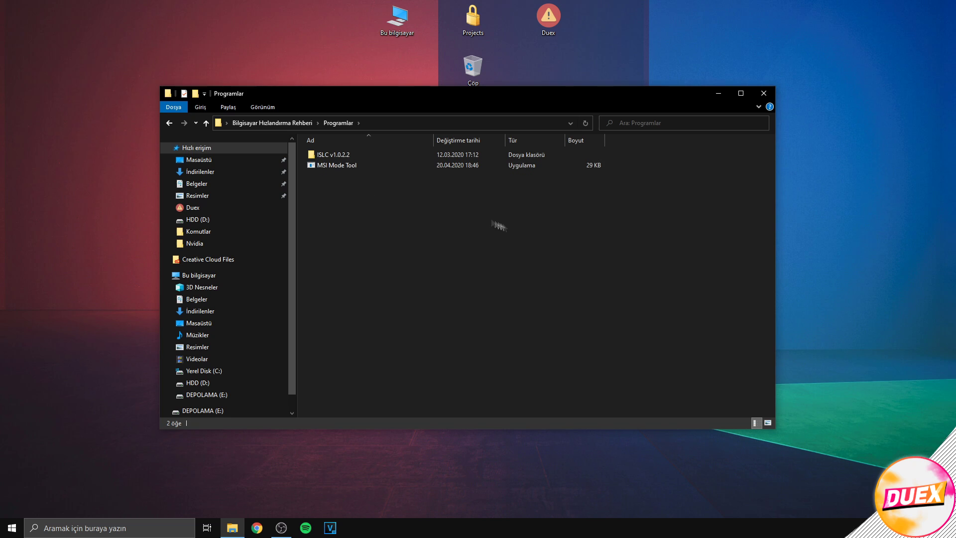
double_click(333, 155)
right_click(335, 155)
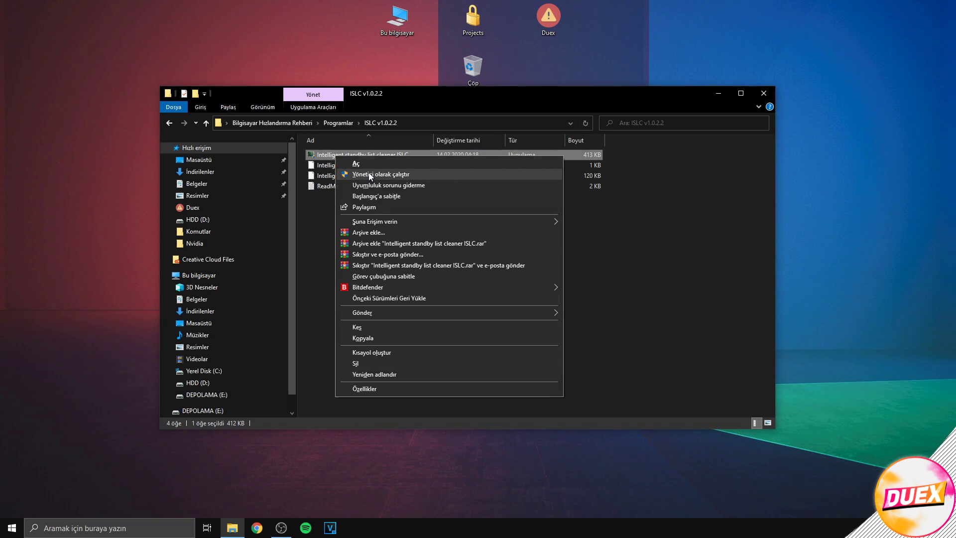
left_click(370, 175)
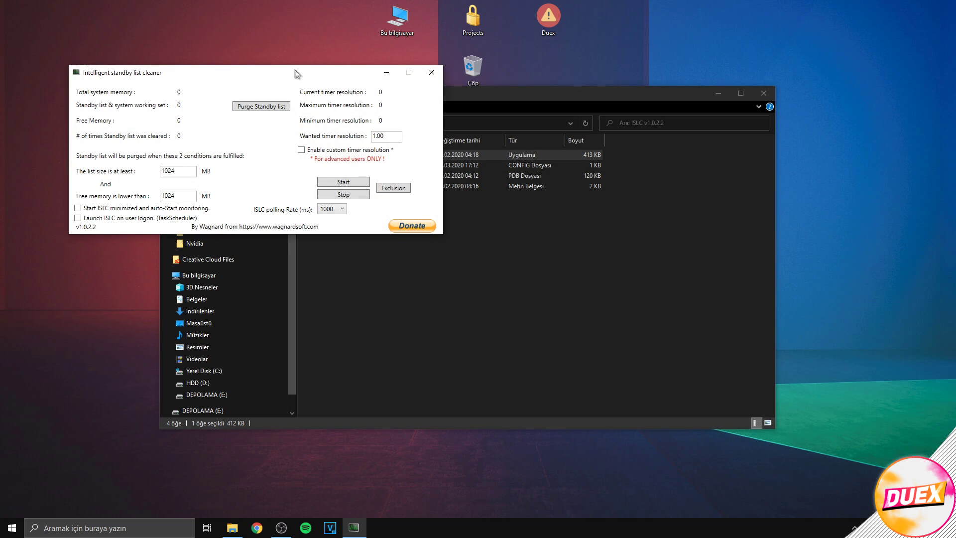
Enable minimized start with auto-start monitoring, launch on user logon, and custom timer resolution in Intelligent standby list cleaner
left_click_drag(296, 74, 405, 136)
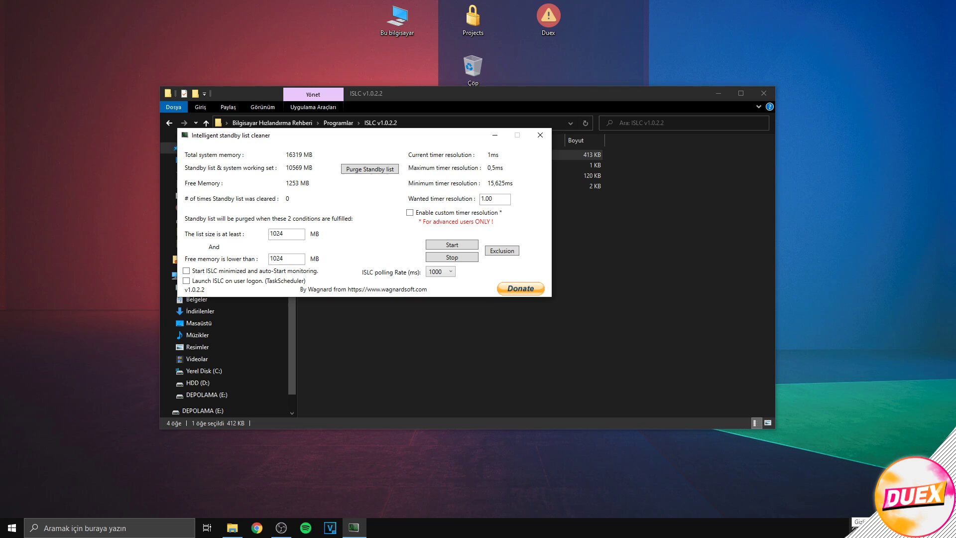
left_click(855, 523)
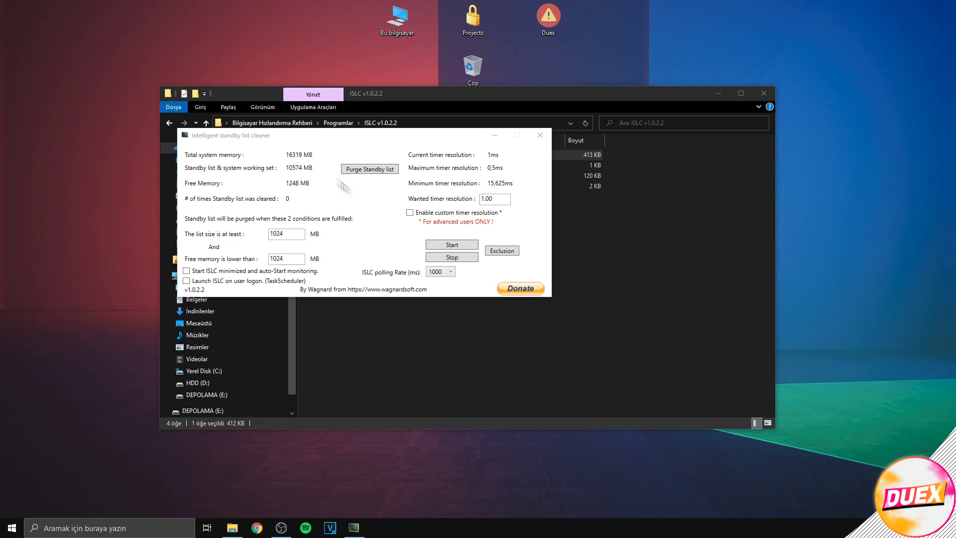
left_click_drag(369, 139, 381, 121)
left_click(272, 269)
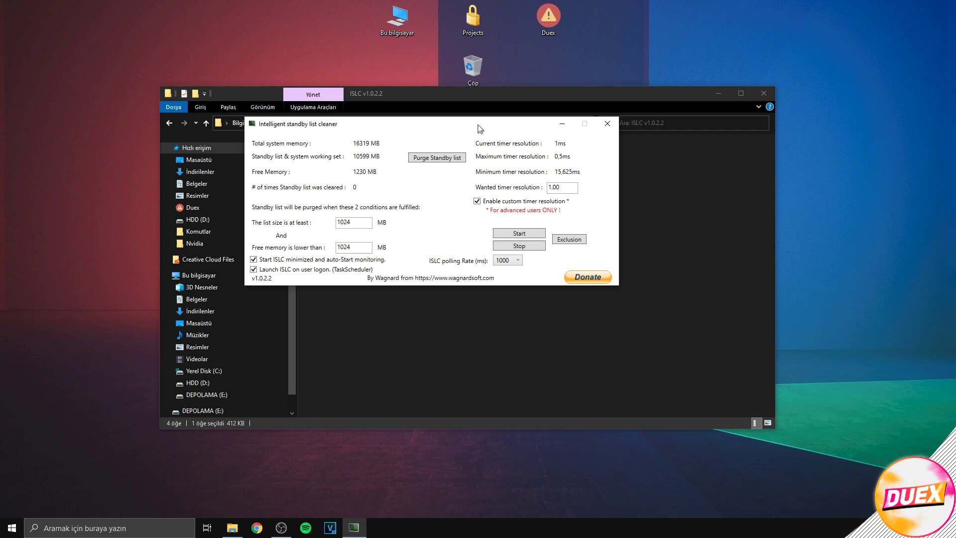
left_click_drag(433, 123, 471, 233)
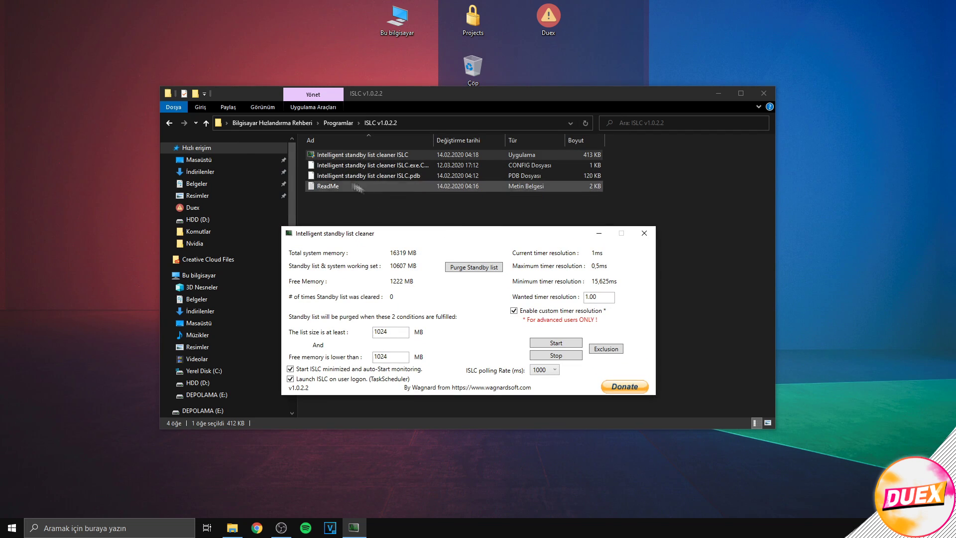
Return to the Programlar folder and bring the Intelligent standby list cleaner window in front of it
left_click(170, 122)
left_click_drag(337, 157, 335, 155)
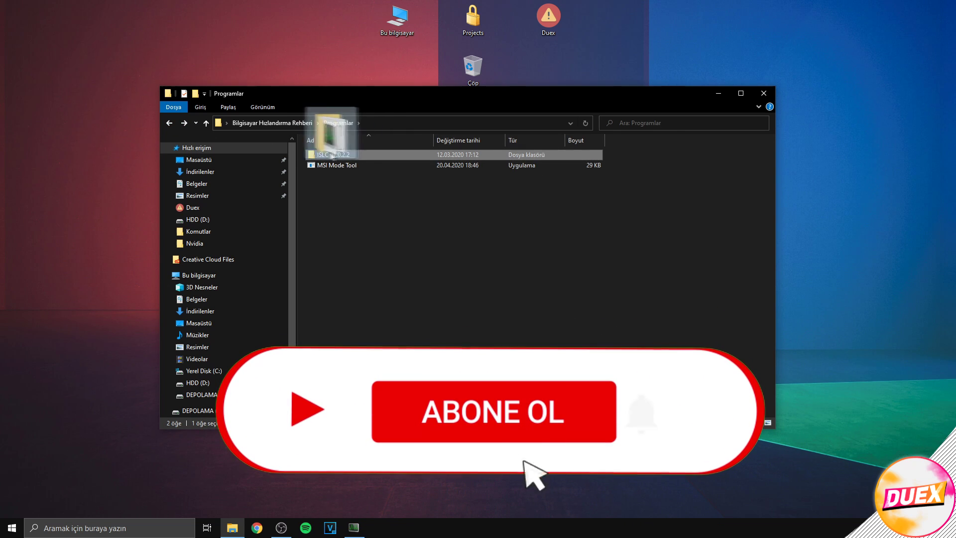
left_click(354, 527)
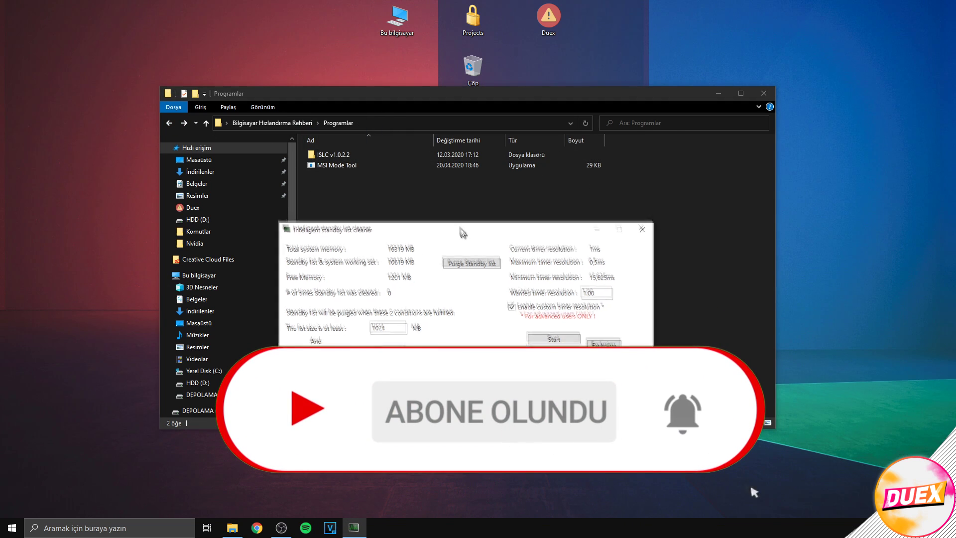
left_click_drag(446, 231, 439, 188)
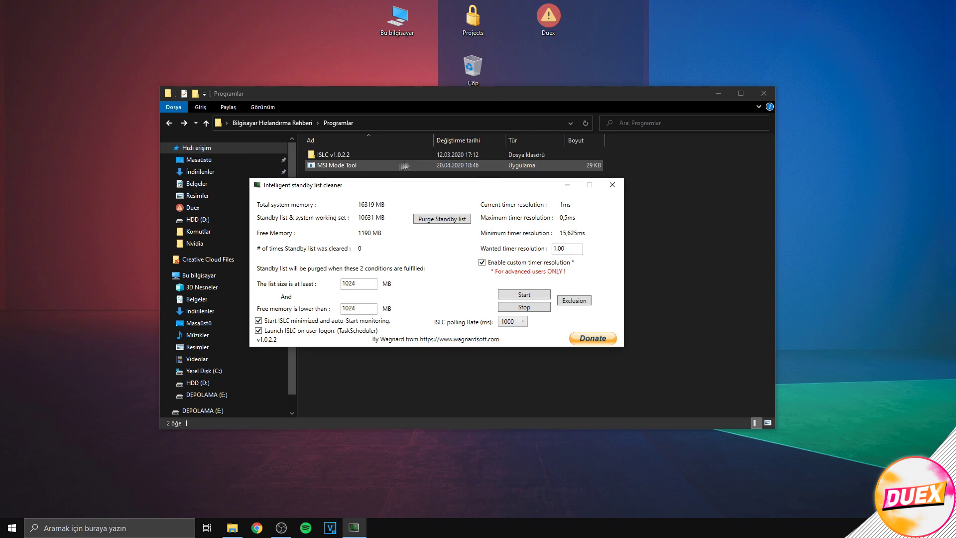
left_click_drag(310, 189, 308, 184)
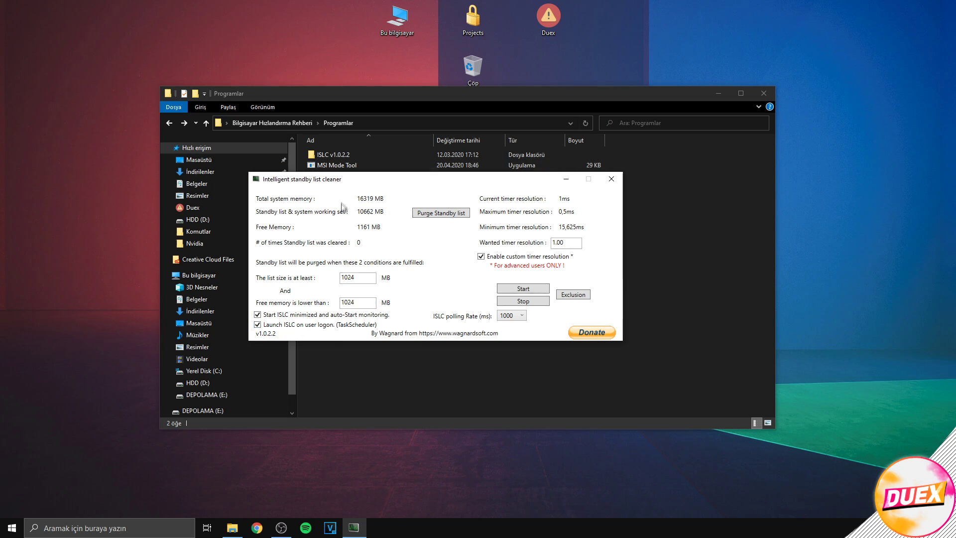
left_click_drag(331, 154, 338, 185)
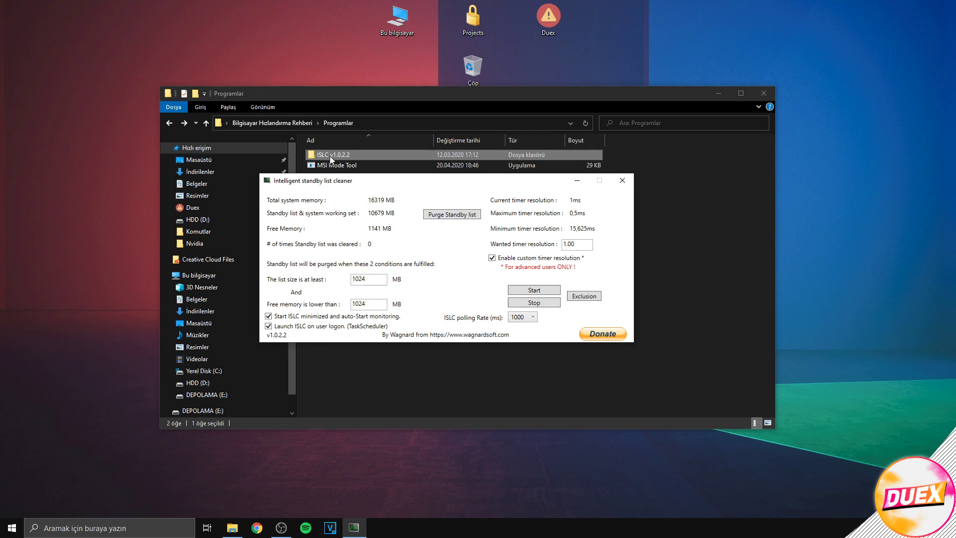
left_click_drag(339, 155, 379, 168)
Set the ISLC polling rate to 500 ms and the wanted timer resolution to 0.50
left_click(353, 527)
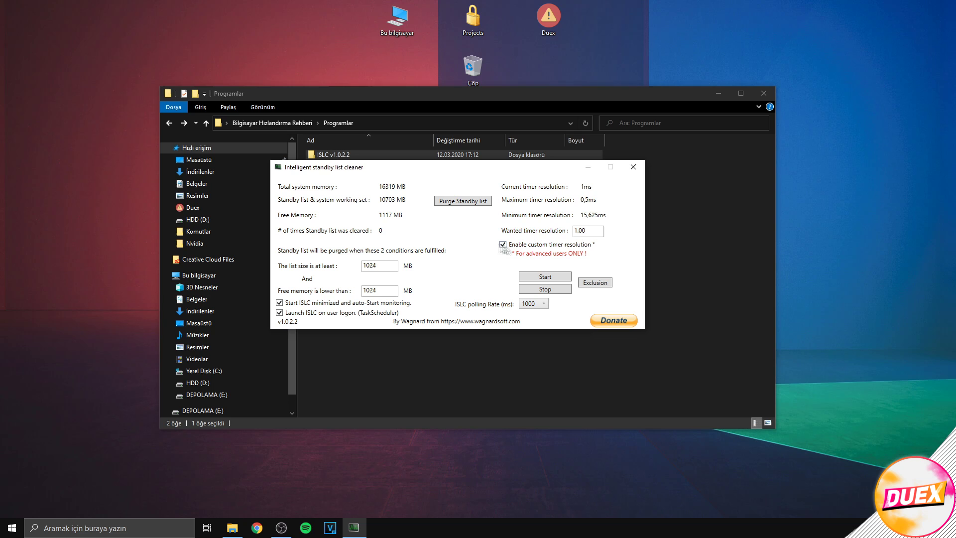
left_click(537, 307)
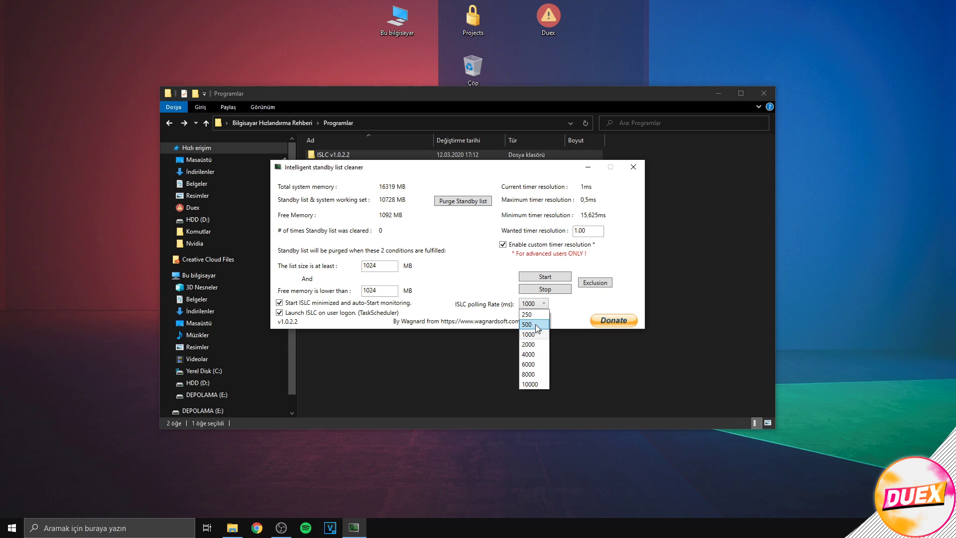
left_click(539, 332)
left_click(542, 301)
left_click(531, 325)
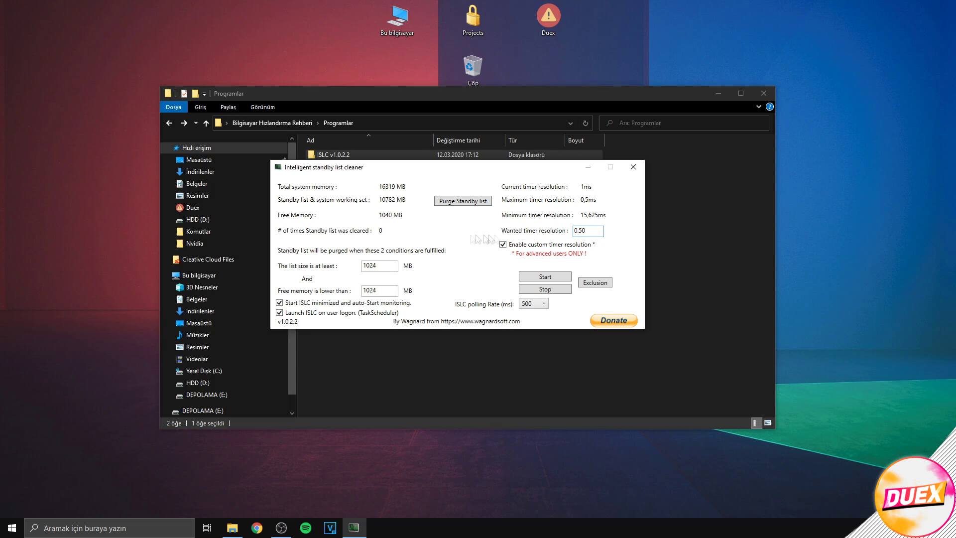
Open the Windows calculator and place it beside the Intelligent standby list cleaner window
double_click(366, 290)
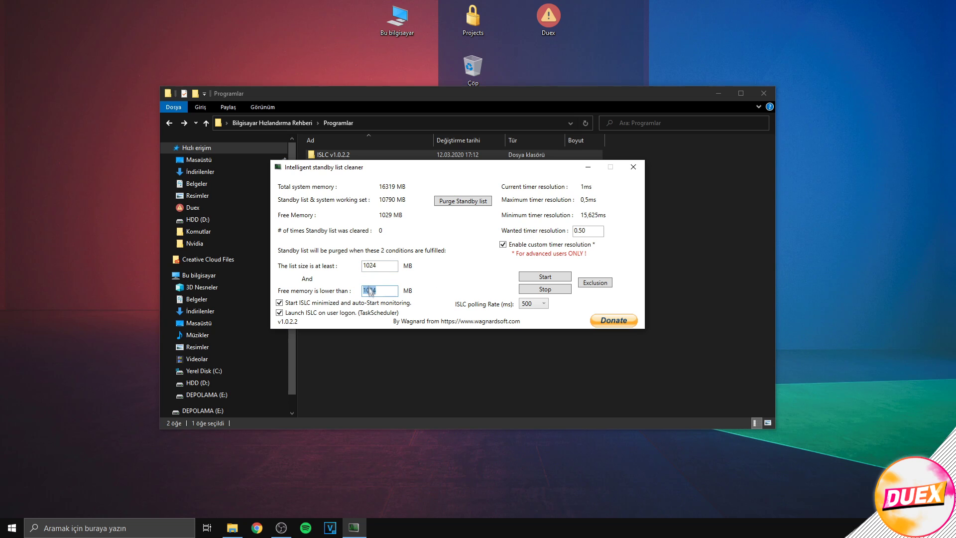
left_click(97, 528)
type("calc")
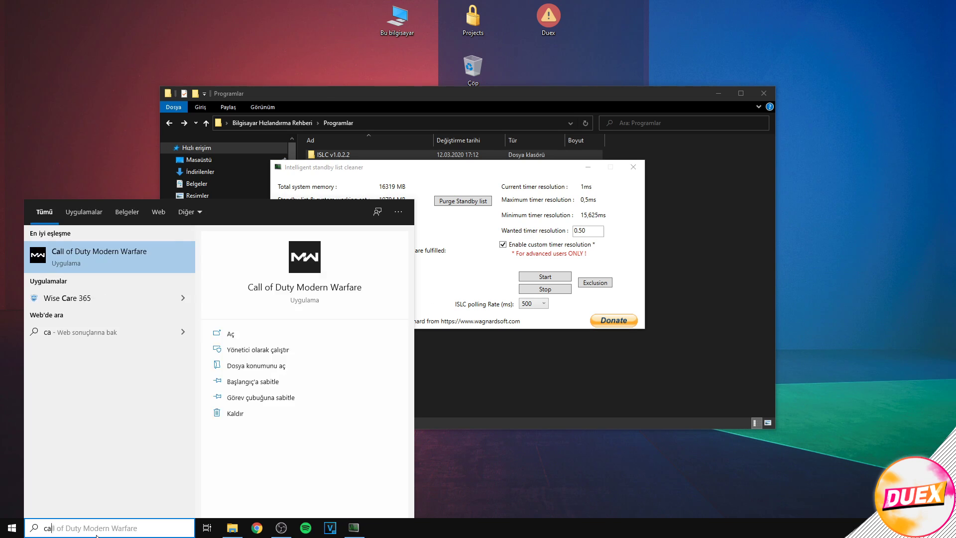
key("Return")
left_click_drag(779, 201, 703, 165)
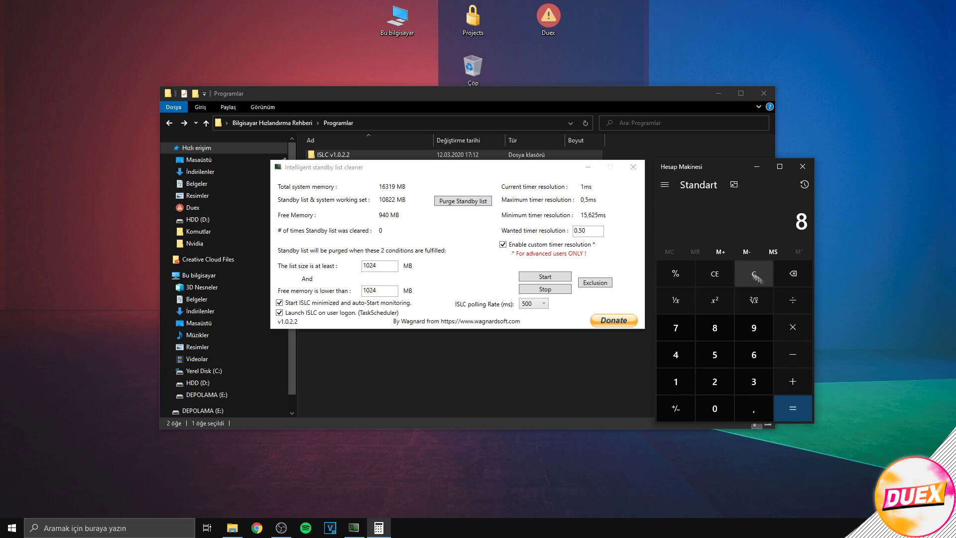
Multiply 8 by 1024 in the calculator and set the ISLC free memory threshold to 8192 MB
left_click(792, 327)
left_click(676, 381)
left_click(714, 408)
left_click(714, 381)
left_click(676, 354)
left_click(792, 409)
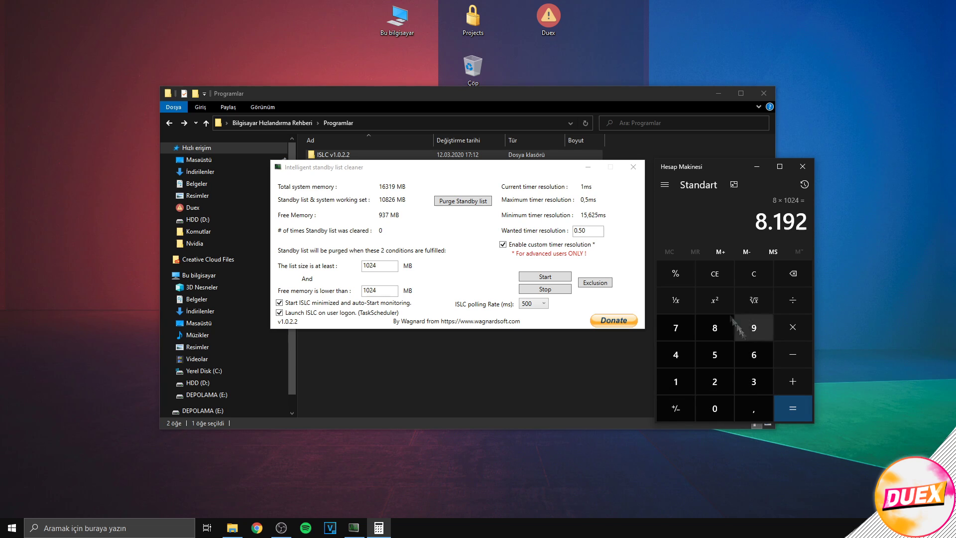
left_click(403, 287)
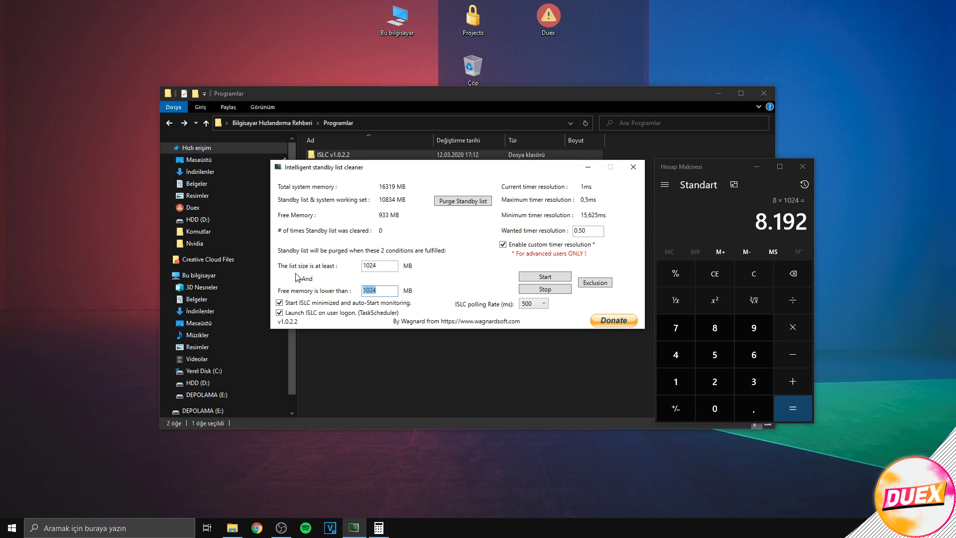
left_click(692, 171)
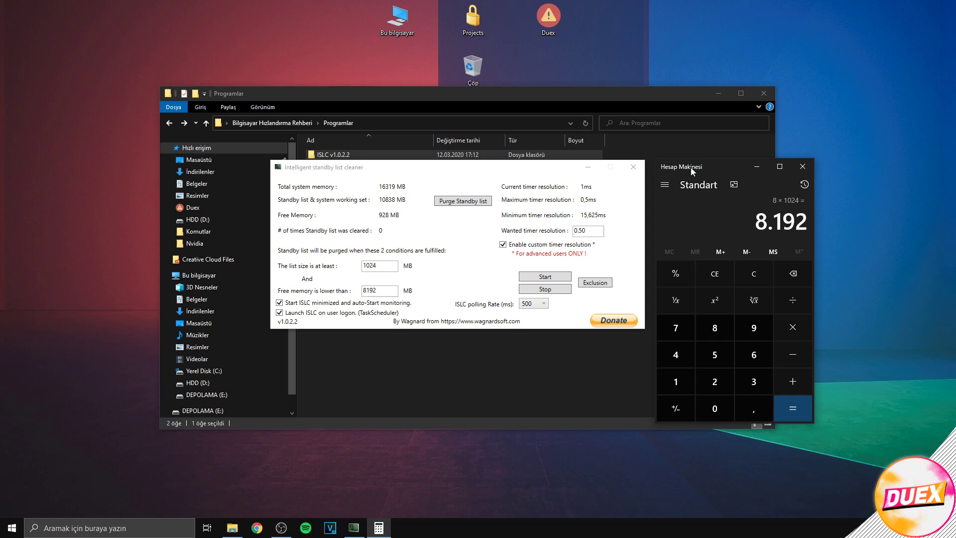
left_click(753, 273)
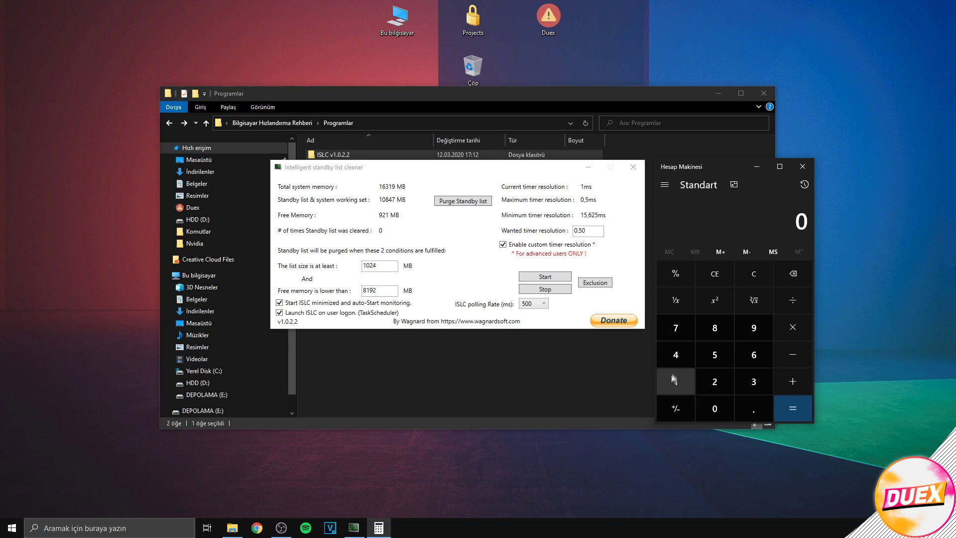
left_click(675, 382)
left_click(711, 381)
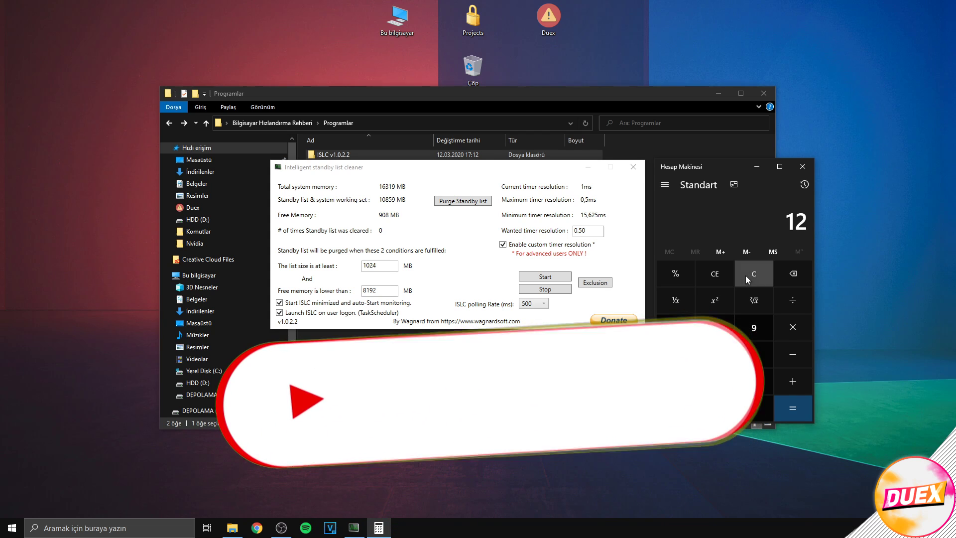
left_click(753, 274)
left_click(754, 354)
left_click(792, 328)
left_click(676, 381)
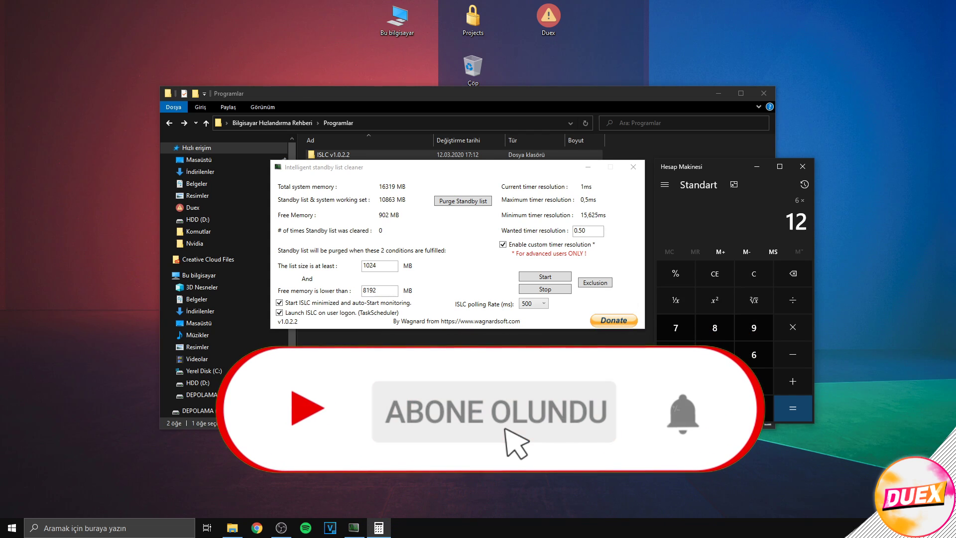
left_click(715, 381)
left_click(676, 354)
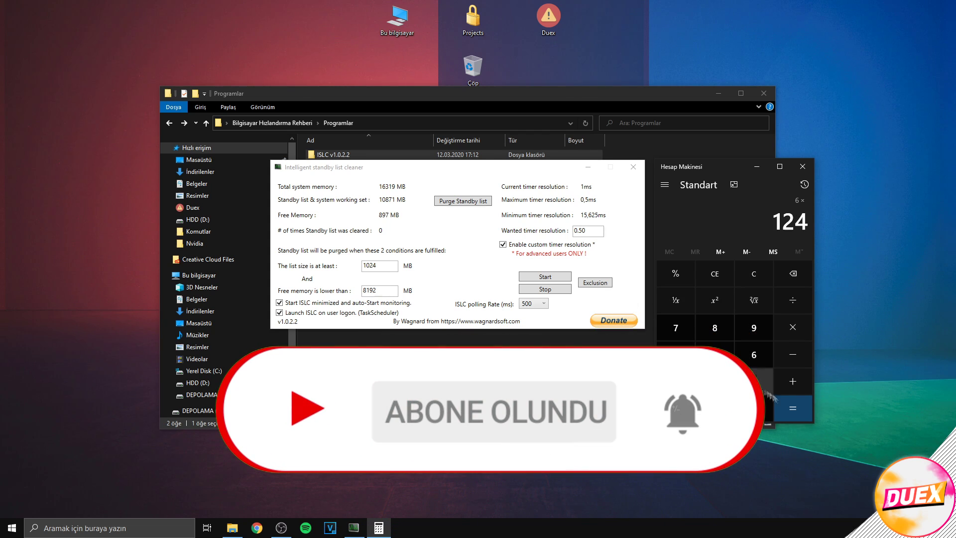
left_click(792, 407)
left_click(715, 273)
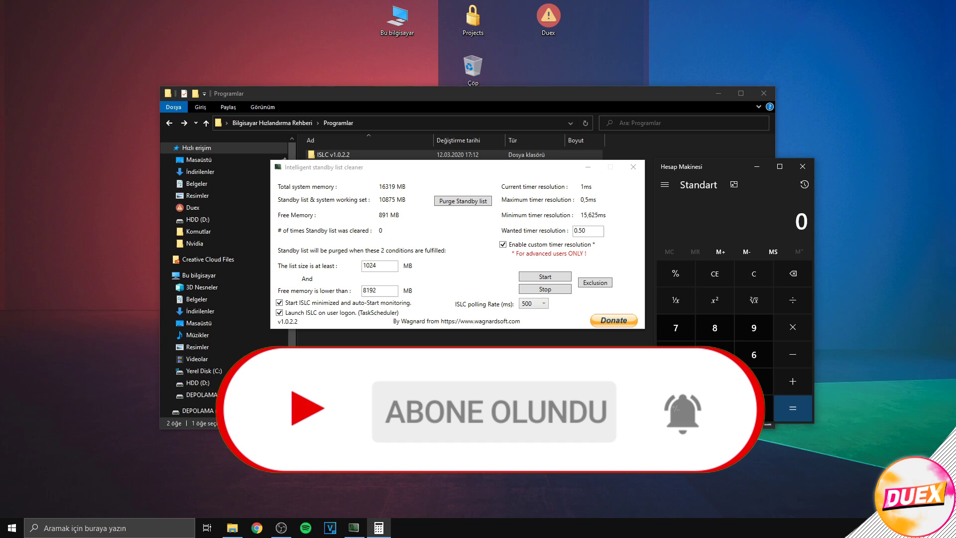
Calculate 6 × 1024 in the calculator as an example threshold for a different amount of memory
left_click(753, 355)
left_click(793, 328)
left_click(675, 381)
left_click(704, 408)
left_click(715, 382)
left_click(676, 354)
left_click(792, 408)
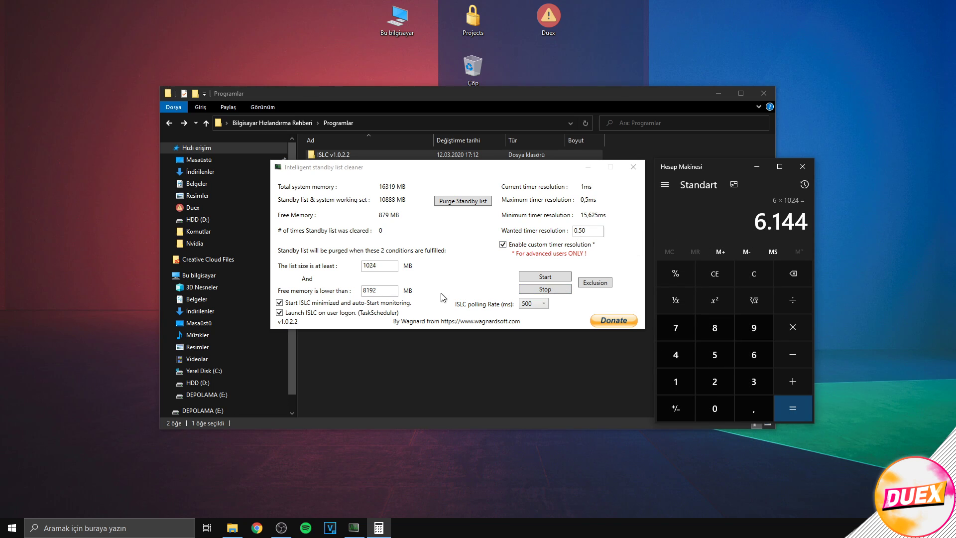
Close the calculator and start ISLC monitoring with the free memory threshold kept at 8192 MB
left_click_drag(372, 290, 308, 293)
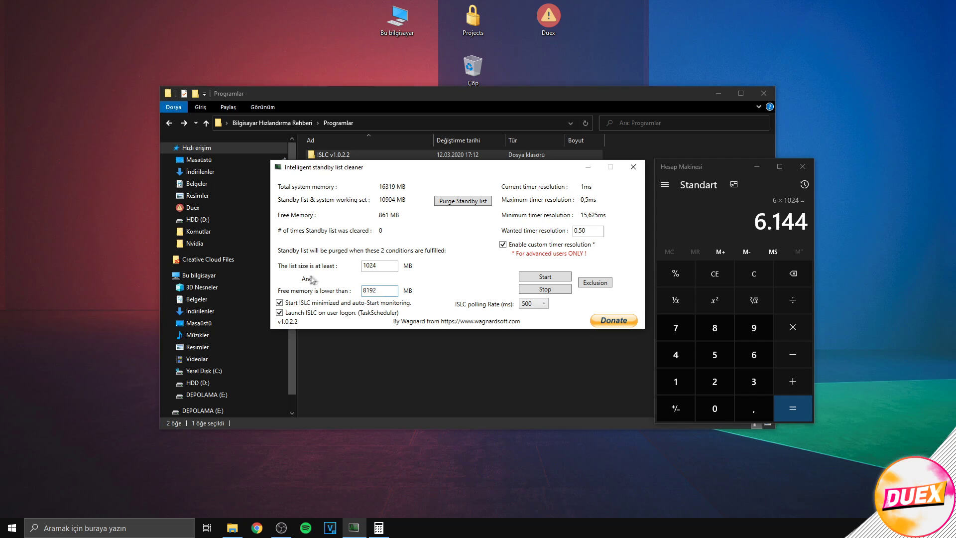
left_click_drag(394, 291, 301, 289)
left_click(801, 166)
left_click(544, 276)
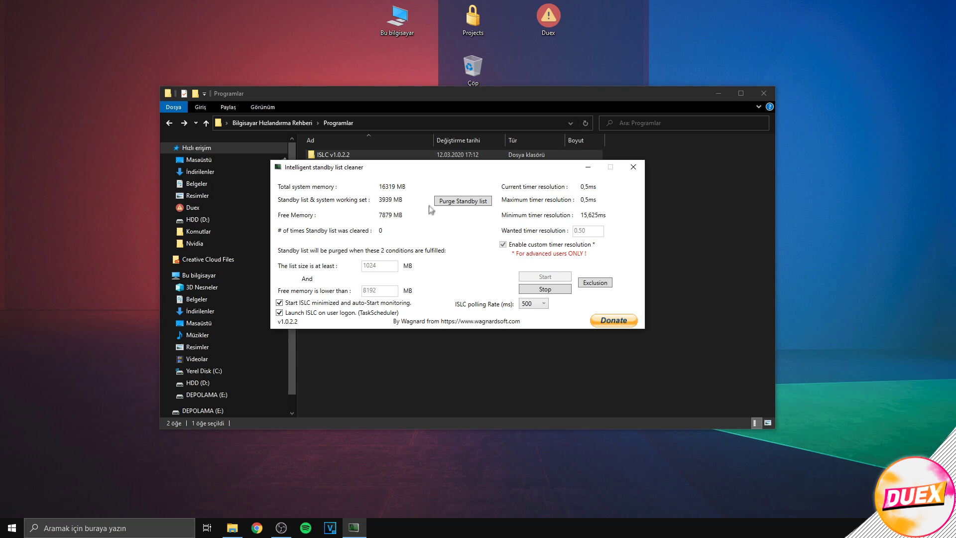
Purge the standby list three times in Intelligent standby list cleaner, repositioning its window slightly
left_click(464, 201)
left_click(459, 201)
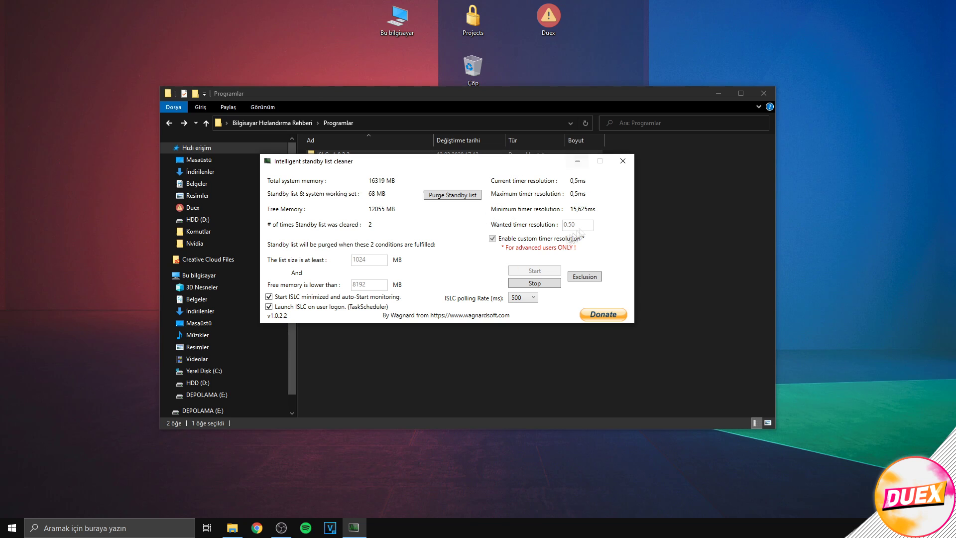
mouse_move(473, 160)
left_mouse_down()
mouse_move(477, 178)
mouse_move(476, 156)
left_mouse_up()
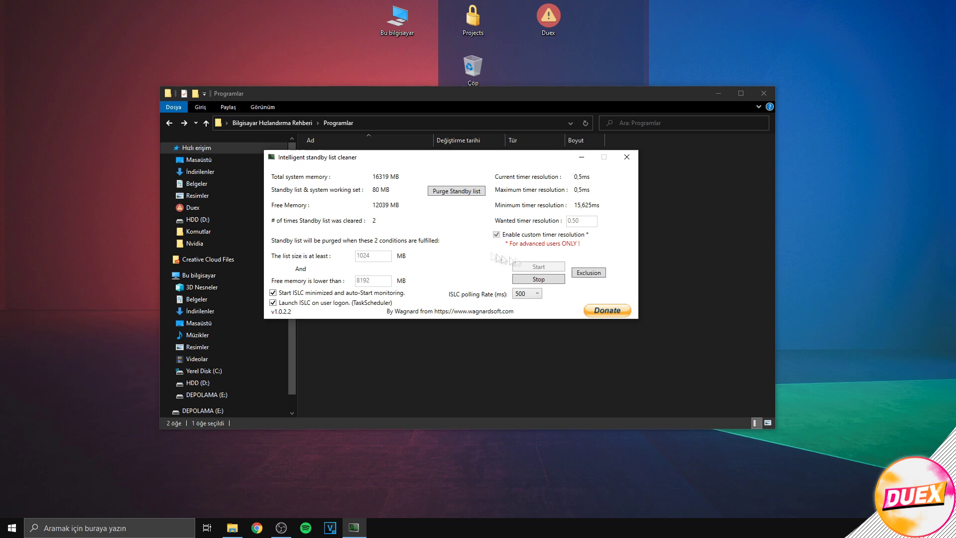
left_click_drag(519, 154, 514, 155)
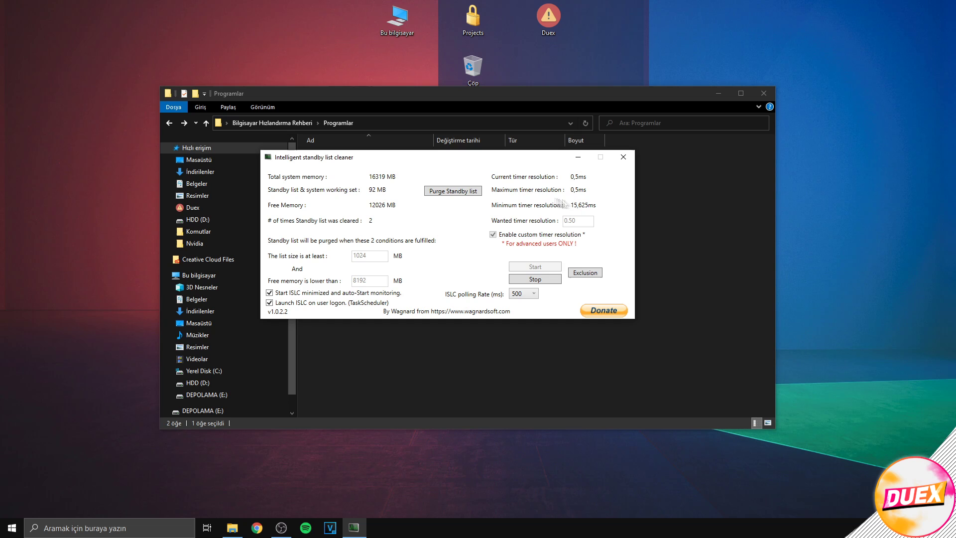
mouse_move(553, 160)
left_mouse_down()
mouse_move(555, 173)
mouse_move(557, 153)
left_mouse_up()
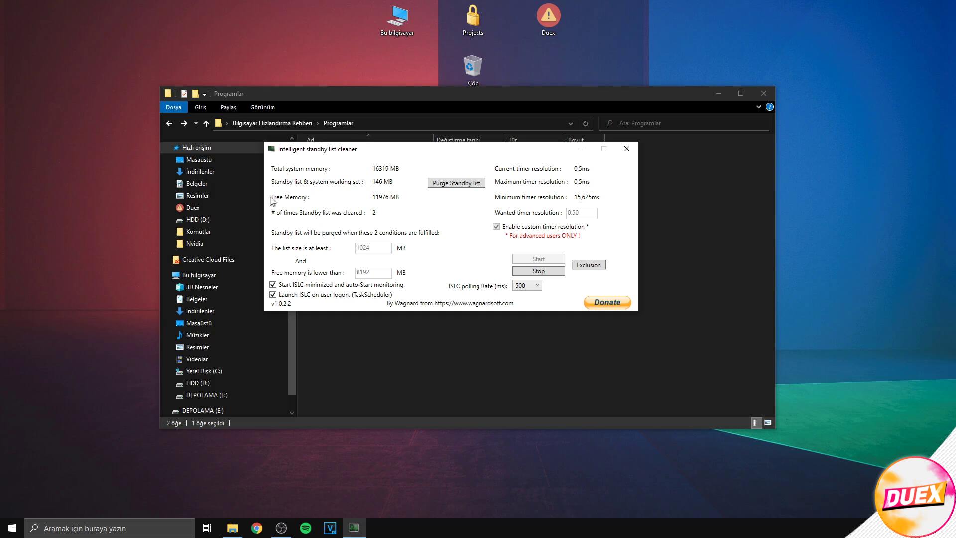
left_click(454, 185)
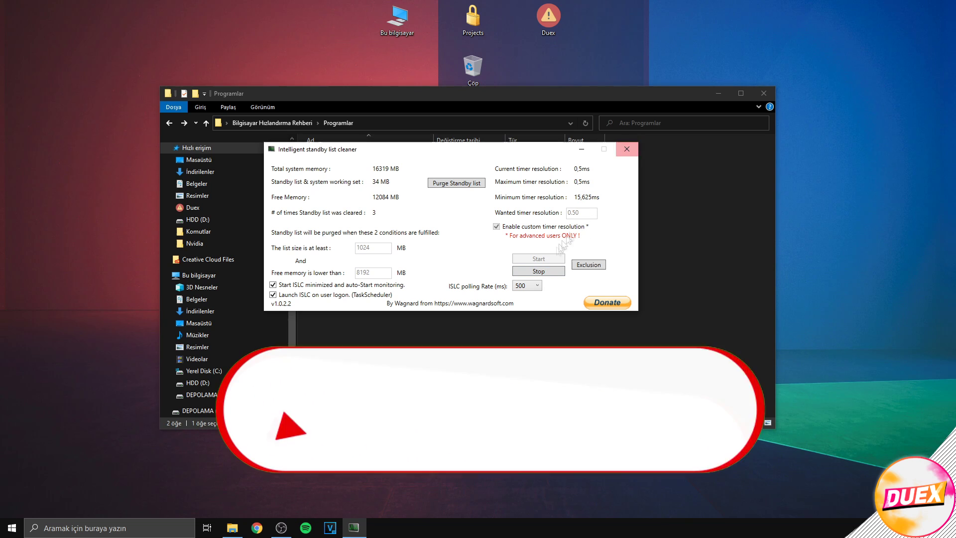
Close Intelligent standby list cleaner and run MSI Mode Tool from the Programlar folder
left_click(544, 270)
left_click(626, 149)
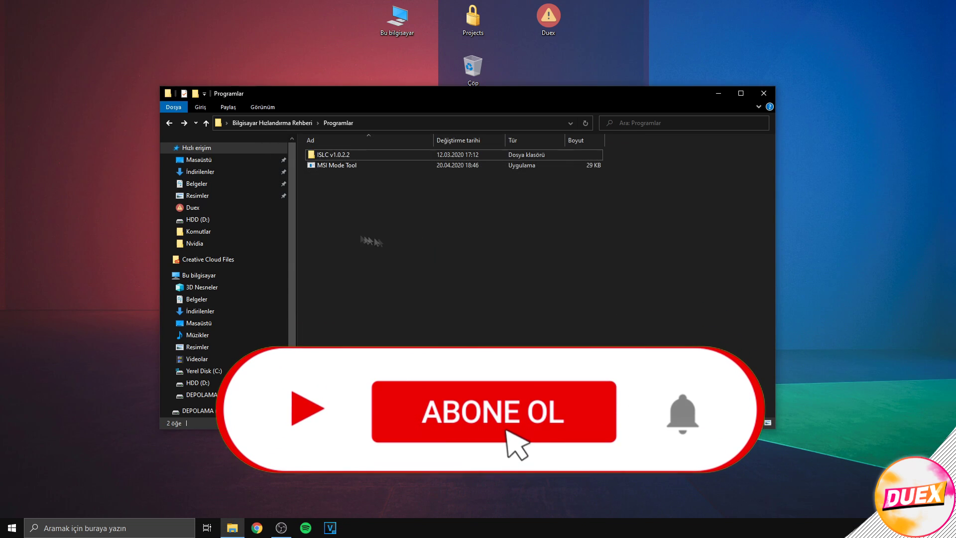
right_click(323, 163)
left_click(370, 180)
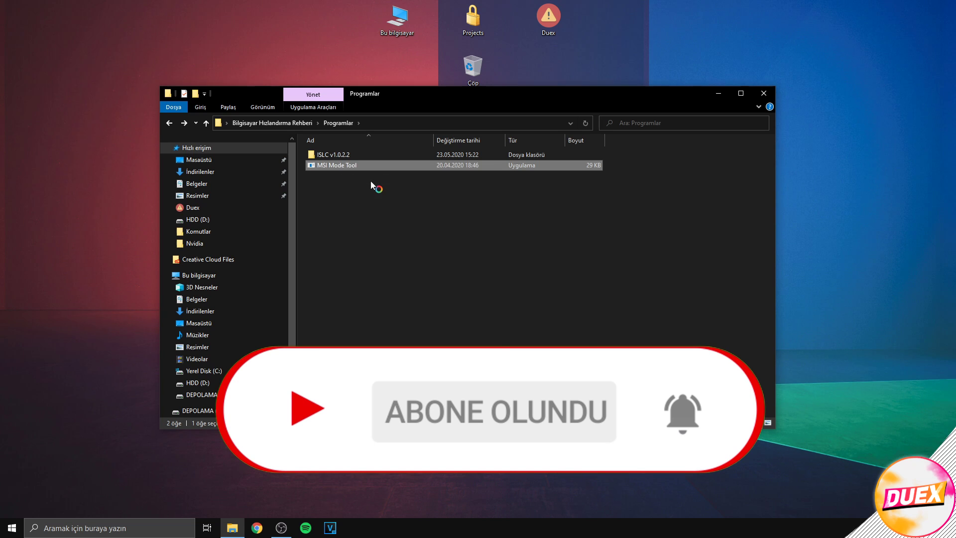
left_click_drag(314, 102, 423, 100)
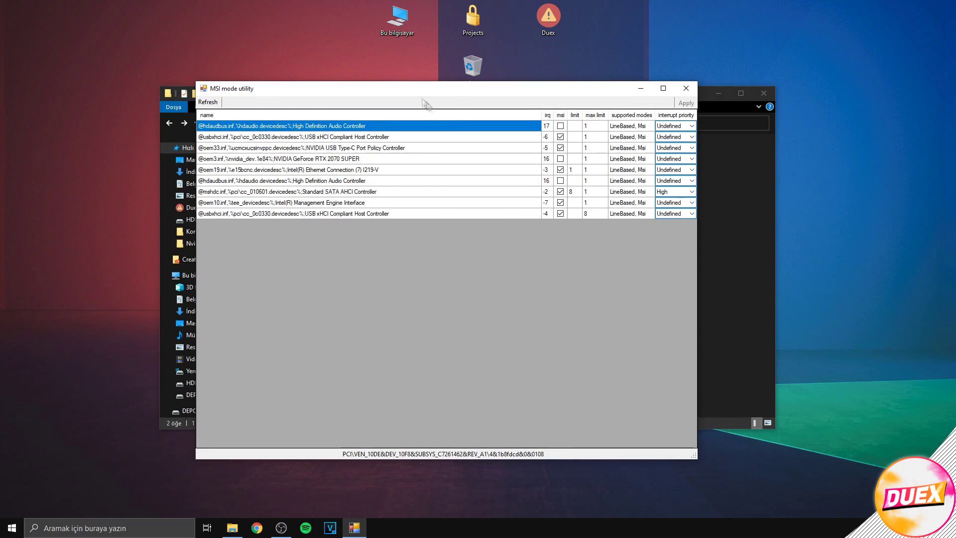
Try High interrupt priority for the Intel(R) Ethernet Connection (7) I219-V, and set it back to Undefined
left_click(424, 194)
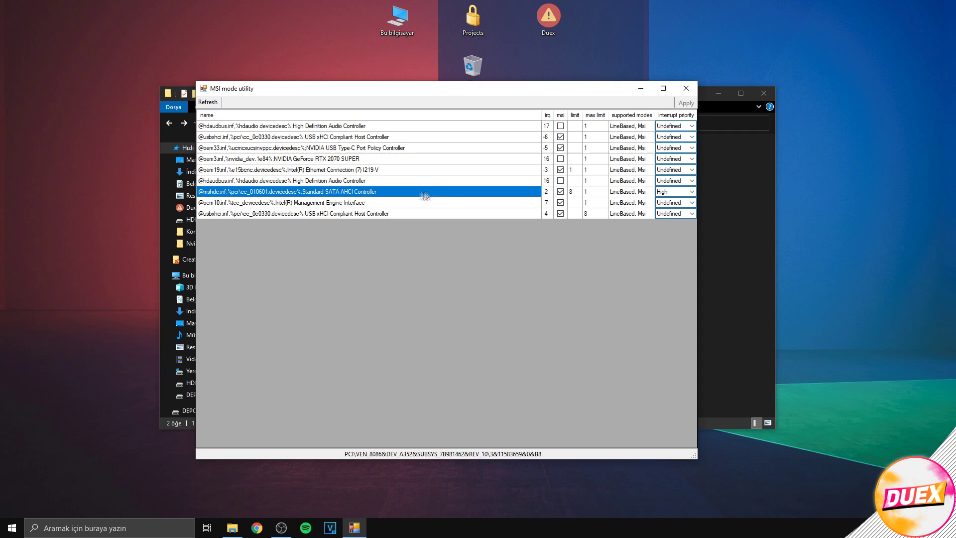
left_click(423, 181)
left_click(324, 171)
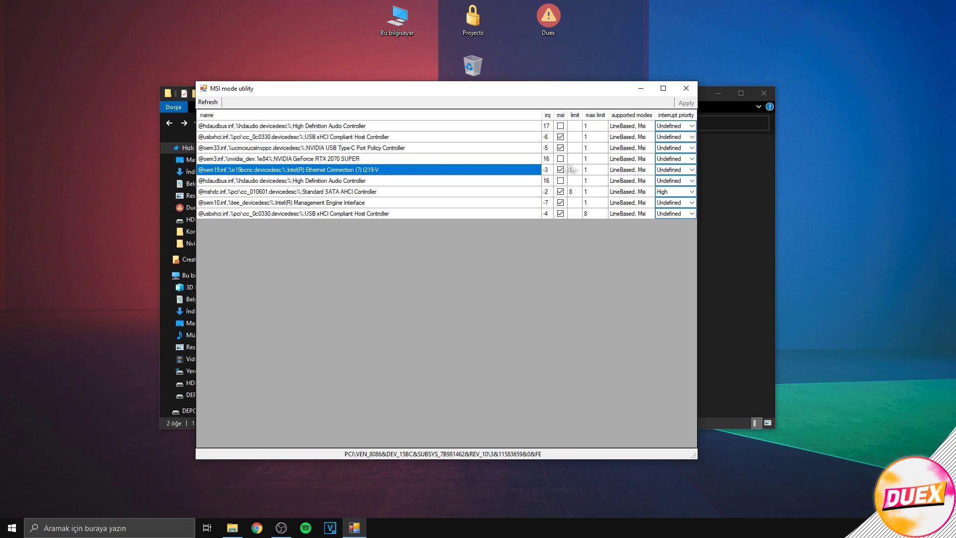
left_click(691, 170)
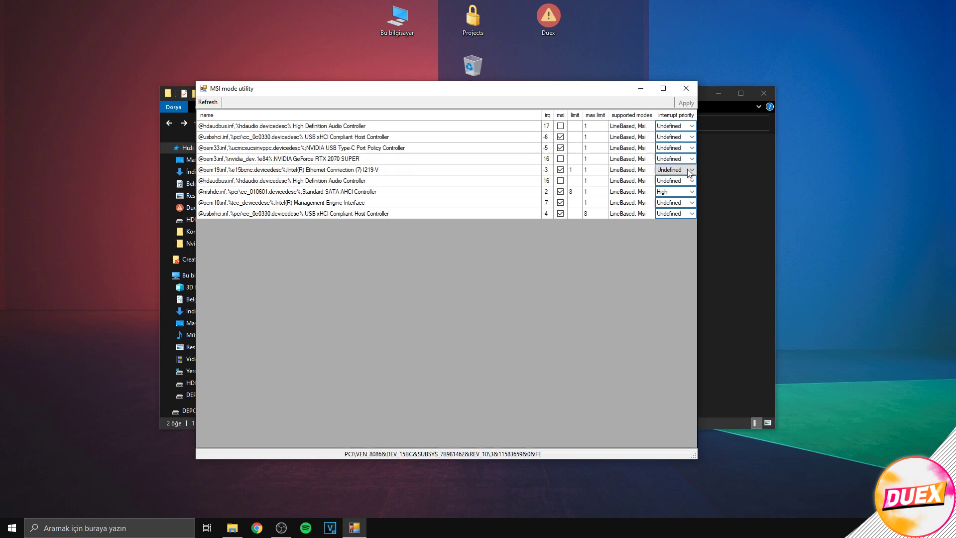
left_click(669, 202)
left_click(674, 170)
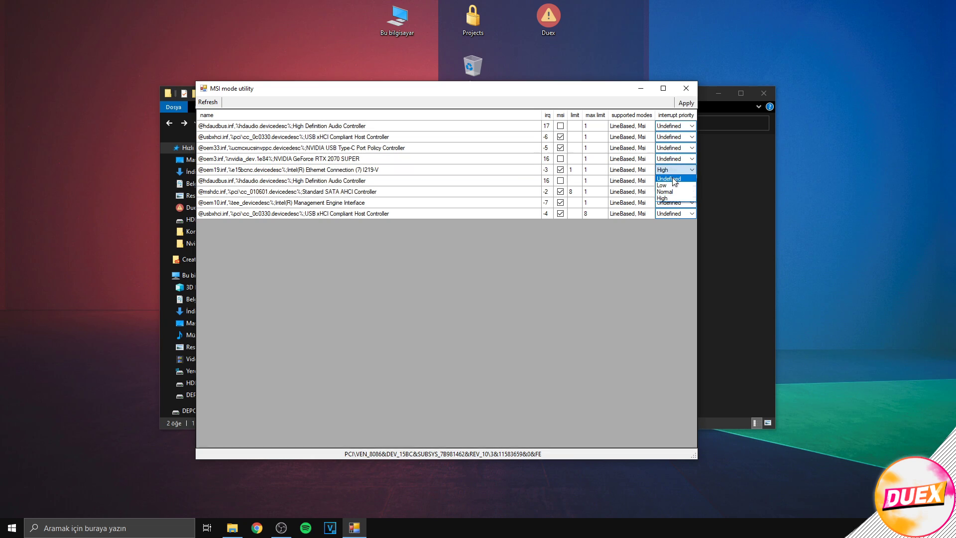
left_click(667, 180)
left_click(488, 171)
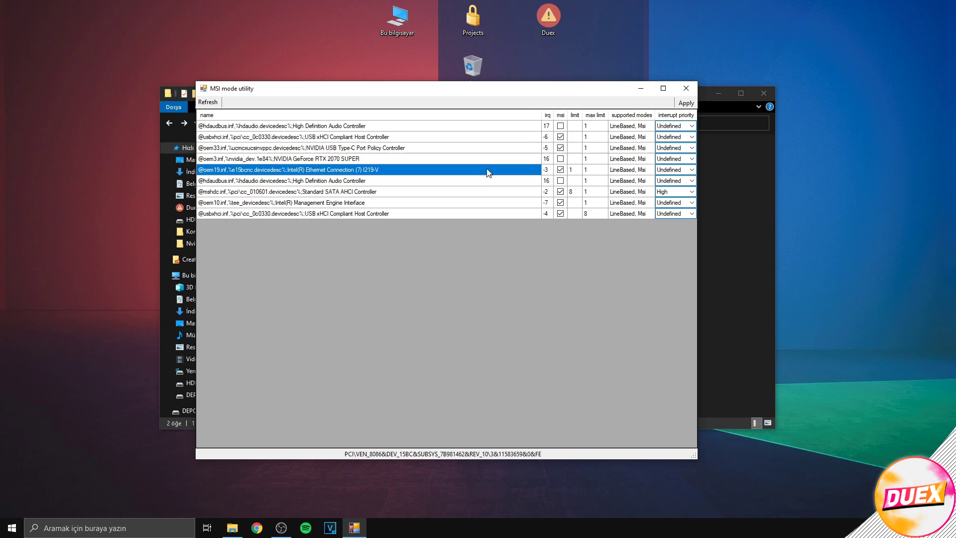
left_click(671, 169)
left_click(433, 172)
left_click(680, 170)
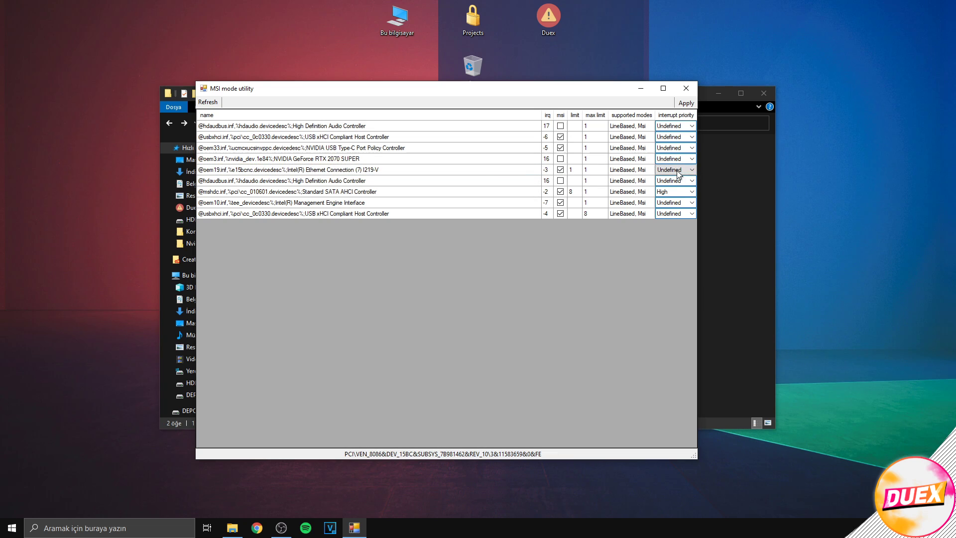
left_click(672, 170)
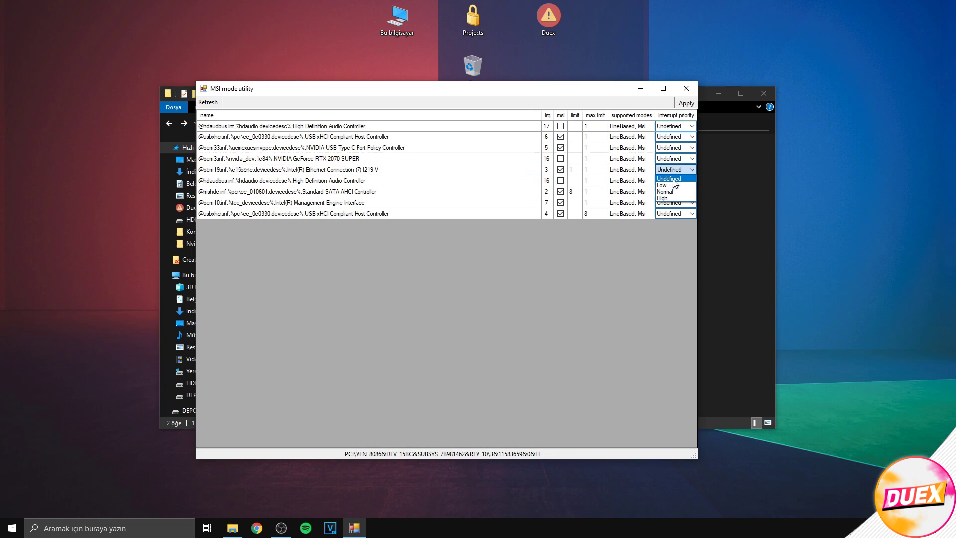
left_click(664, 178)
left_click(403, 172)
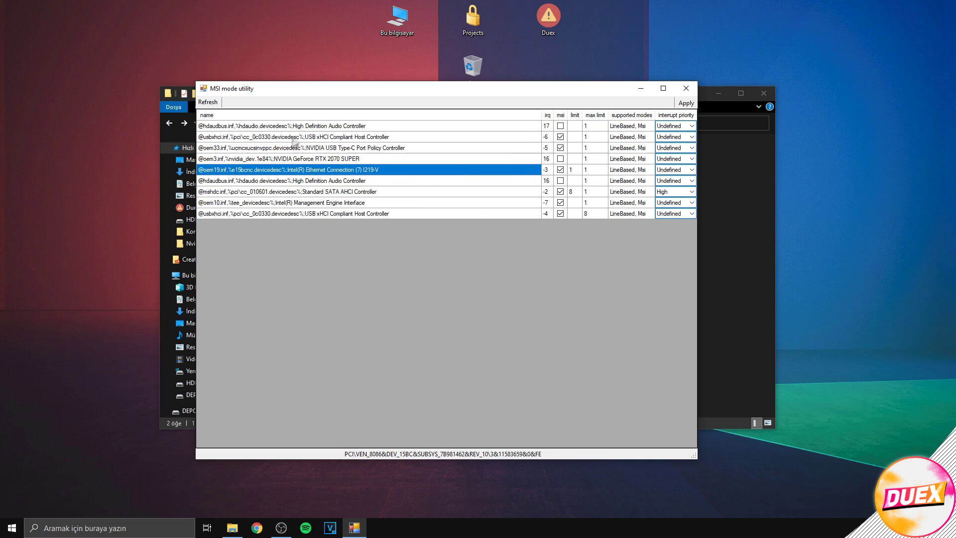
Enable MSI mode for the NVIDIA GeForce RTX 2070 SUPER in MSI mode utility
left_click(279, 159)
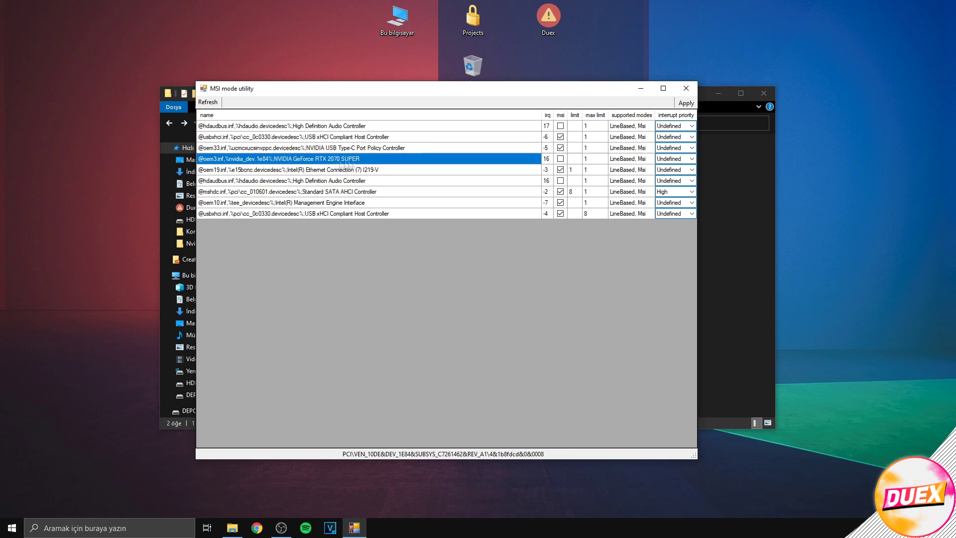
left_click(560, 158)
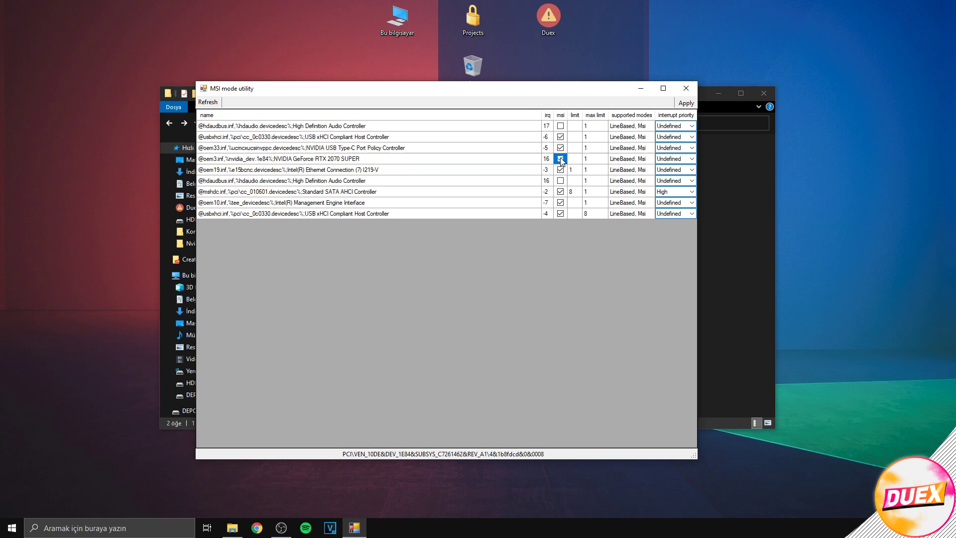
Set the NVIDIA GeForce RTX 2070 SUPER's interrupt priority to High and apply the change in MSI mode utility
left_click(665, 159)
left_click(665, 158)
left_click(672, 194)
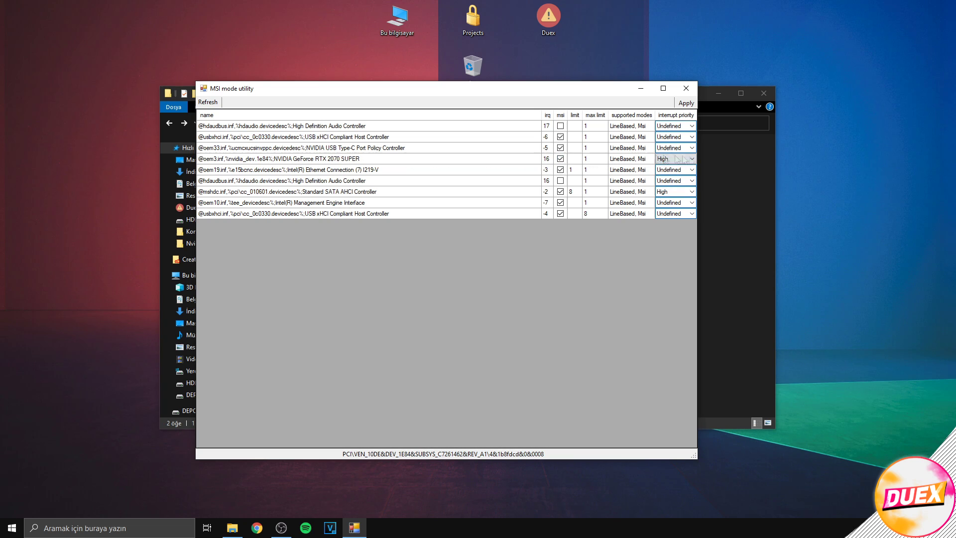
left_click(685, 103)
left_click(437, 158)
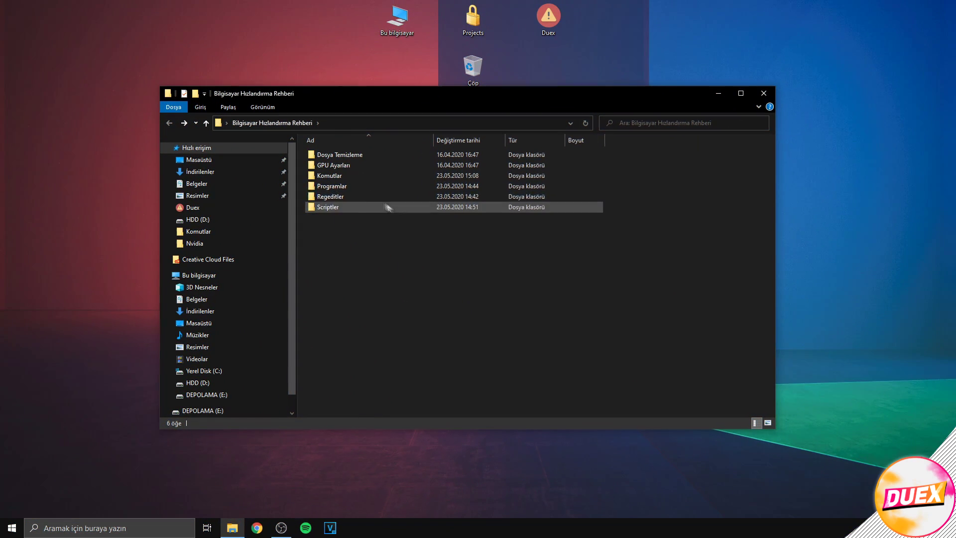
Examine the registry files in the Regeditler folder and the backup files in its Regeditlerin Eski Ayarları subfolder
double_click(333, 196)
left_click_drag(407, 262, 323, 152)
left_click_drag(331, 237, 327, 179)
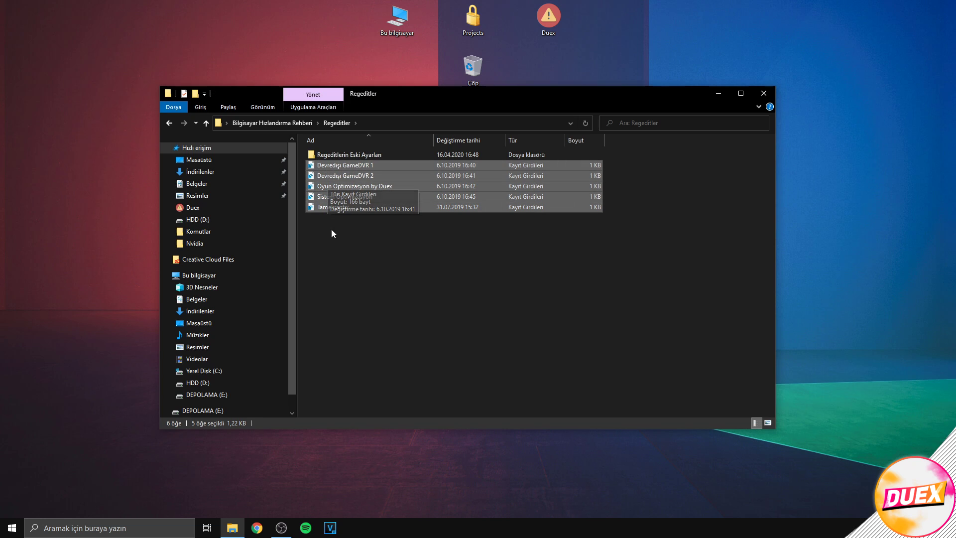
left_click(392, 249)
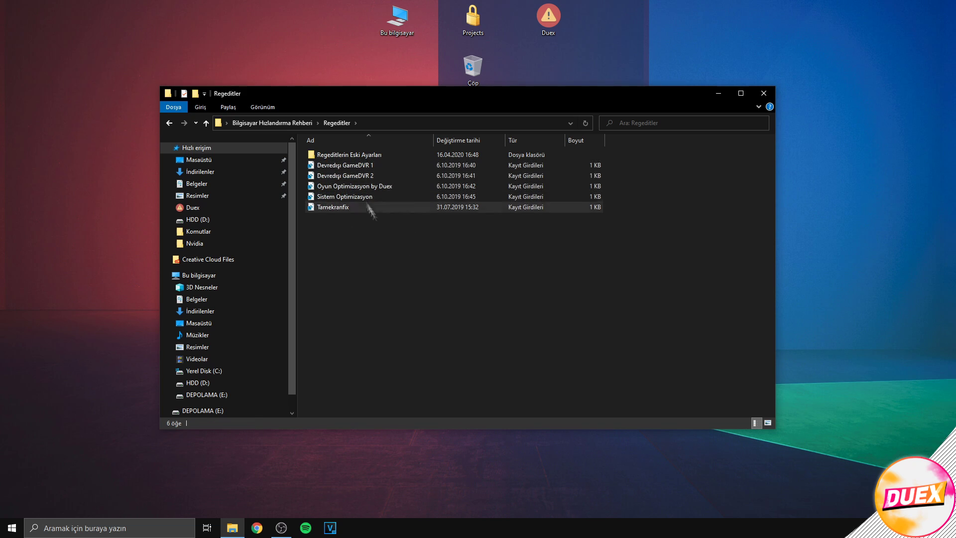
double_click(348, 154)
left_click_drag(387, 276, 309, 126)
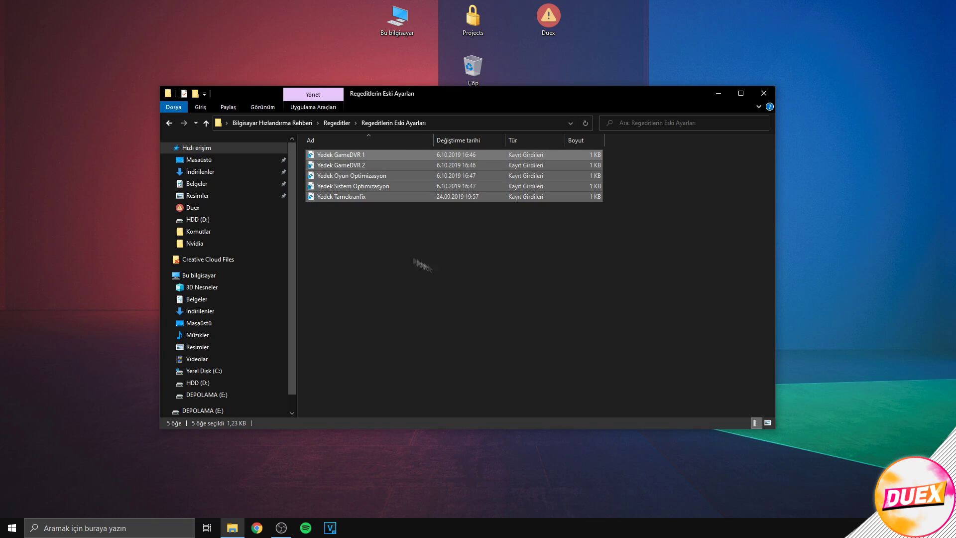
left_click(169, 123)
left_click_drag(343, 214, 340, 163)
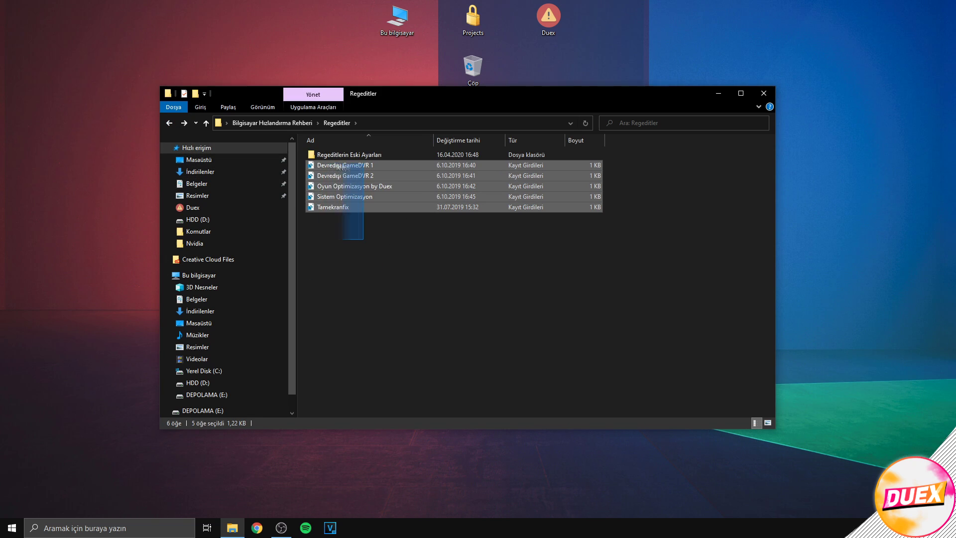
left_click(365, 256)
Examine the backup registry files in the Regeditlerin Eski Ayarları folder and return to Regeditler
double_click(345, 154)
left_click_drag(384, 213, 310, 145)
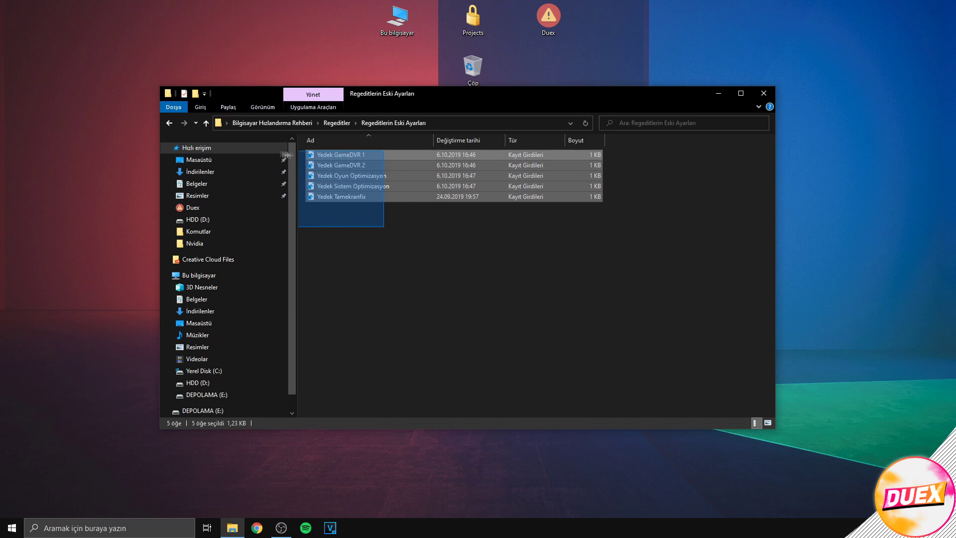
left_click(377, 242)
left_click_drag(377, 242, 310, 130)
left_click(382, 251)
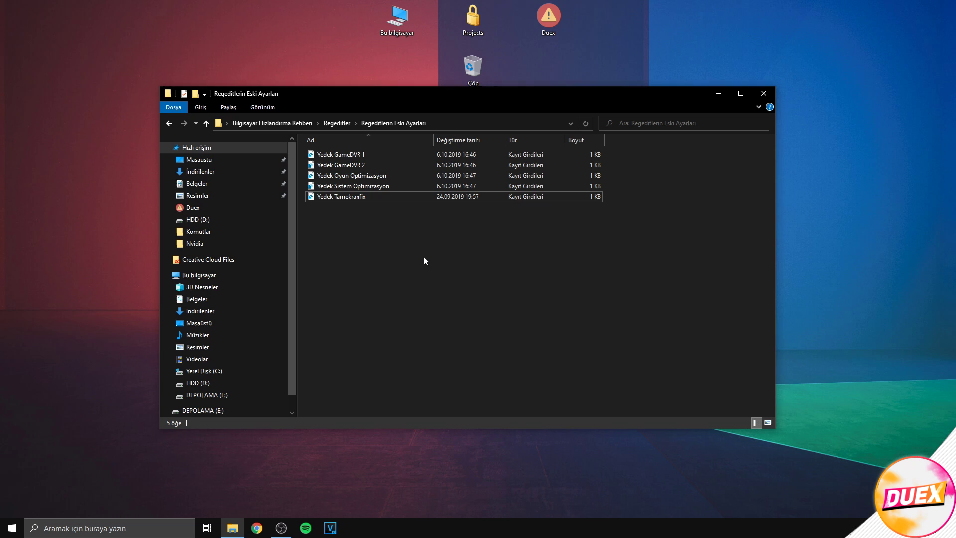
left_click_drag(423, 256, 310, 146)
left_click(392, 250)
left_click_drag(444, 264, 322, 120)
left_click(404, 275)
left_click_drag(395, 235, 313, 125)
key("alt+Left")
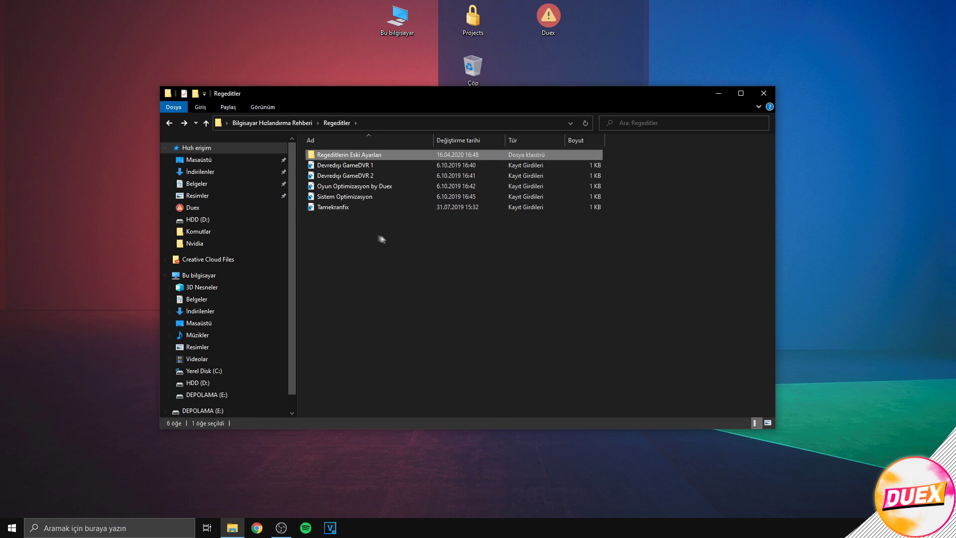
Compare the Regeditler files with their backups once more and return to the Bilgisayar Hızlandırma Rehberi folder
left_click_drag(379, 236, 335, 171)
double_click(355, 155)
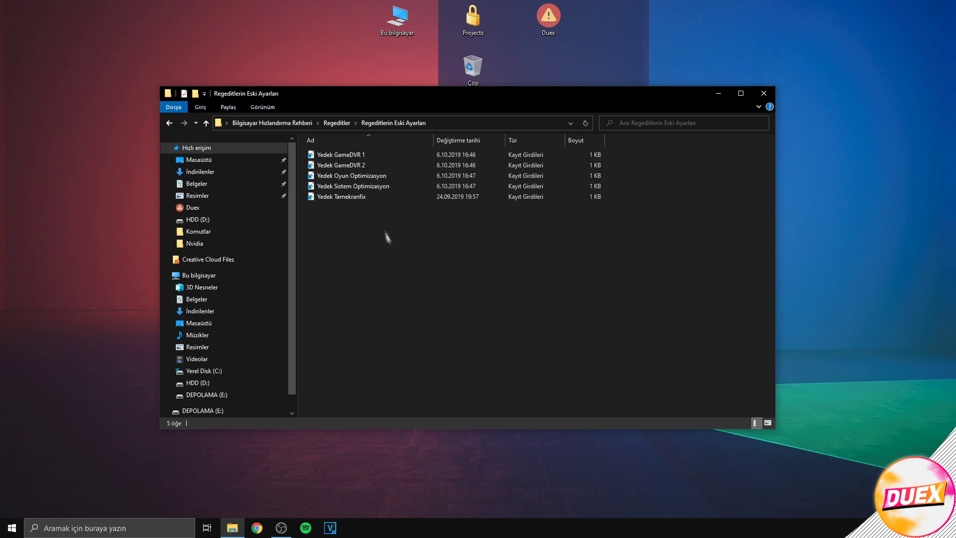
left_click_drag(388, 242, 332, 154)
left_click(313, 211)
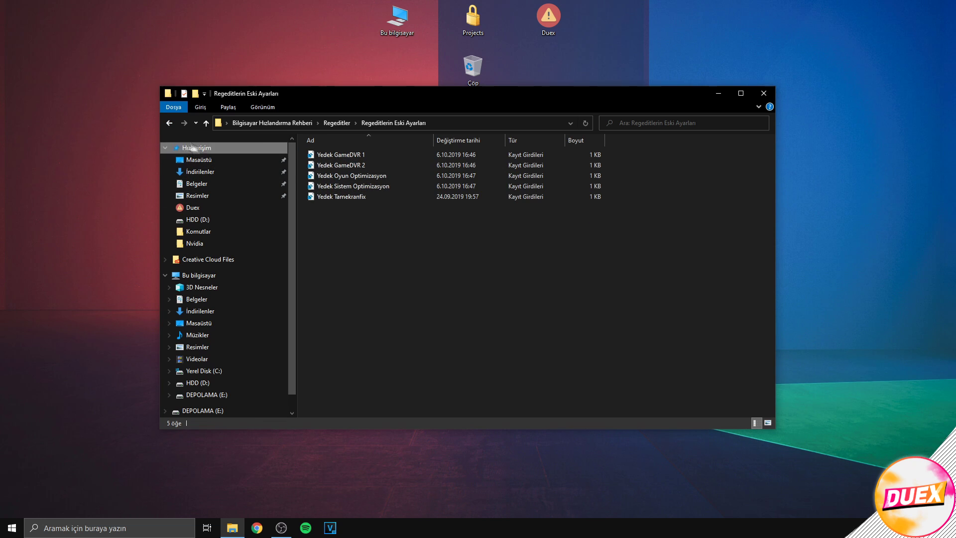
key("alt+Left")
left_click(169, 122)
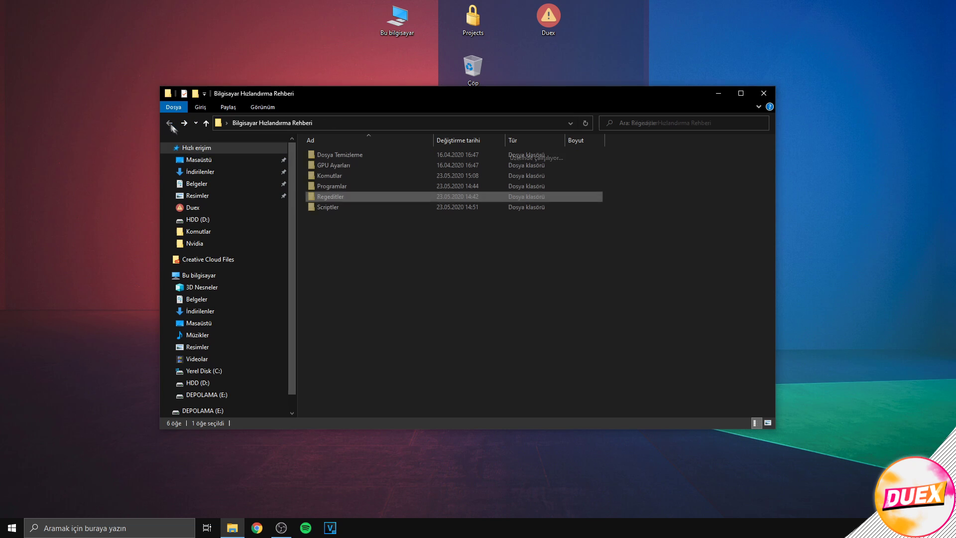
Run Devre Dışı Hibernate from the Scriptler folder as administrator and dismiss its console window
double_click(337, 207)
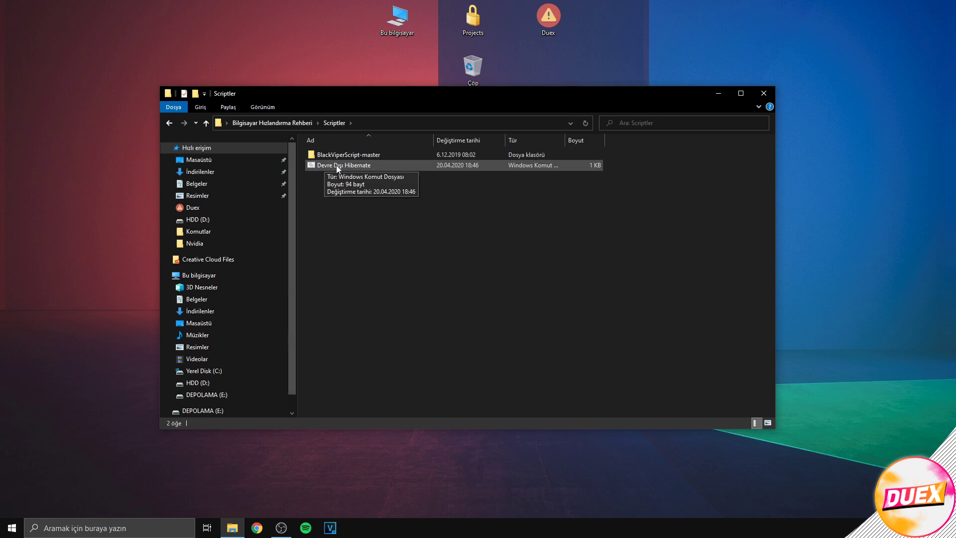
right_click(357, 168)
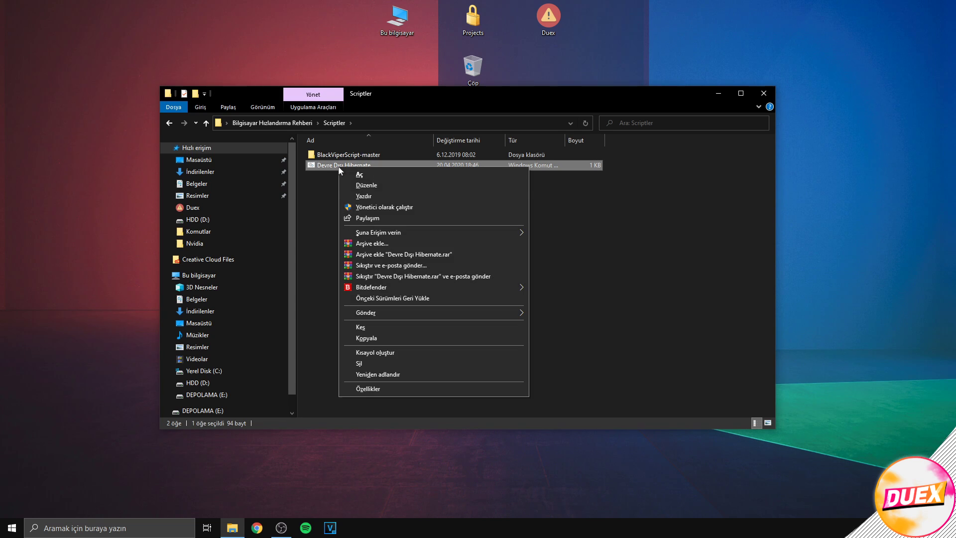
left_click(374, 205)
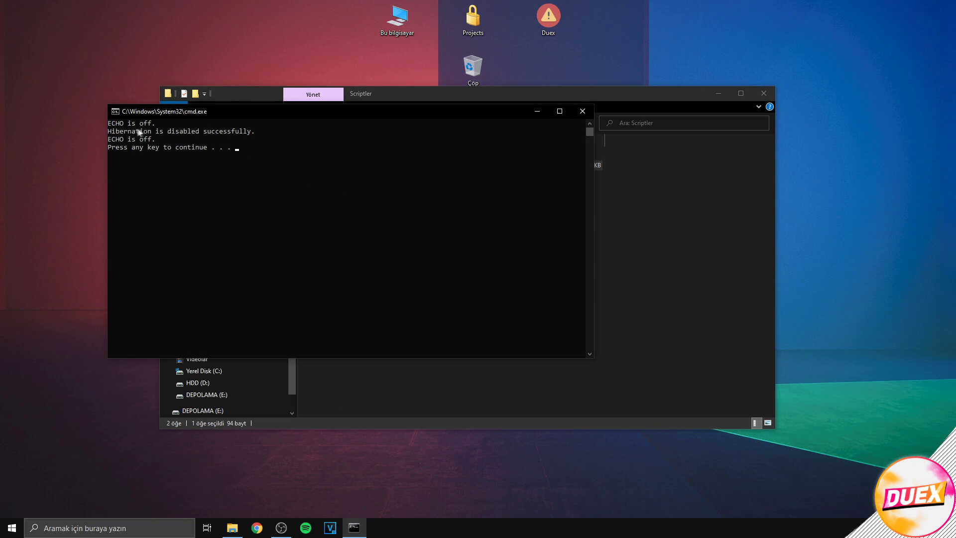
key("Return")
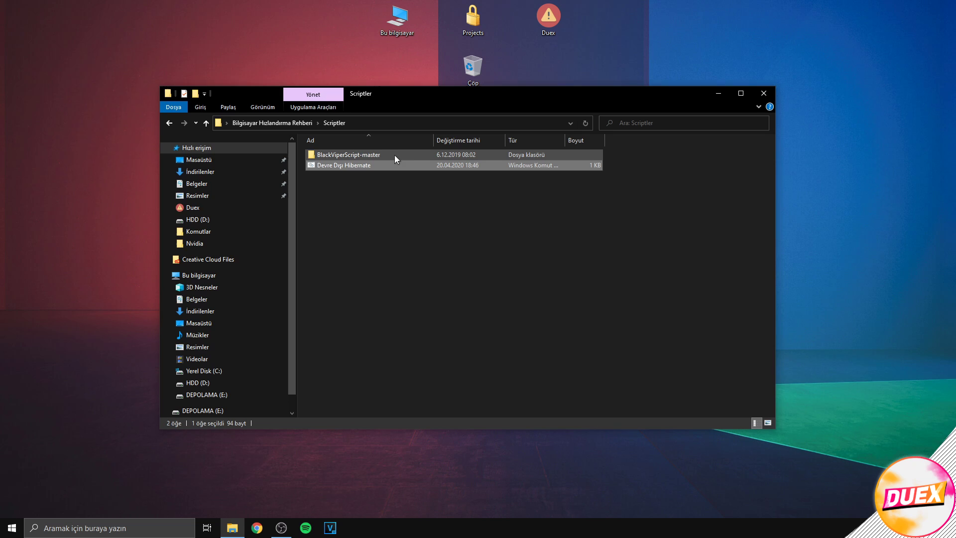
left_click(306, 206)
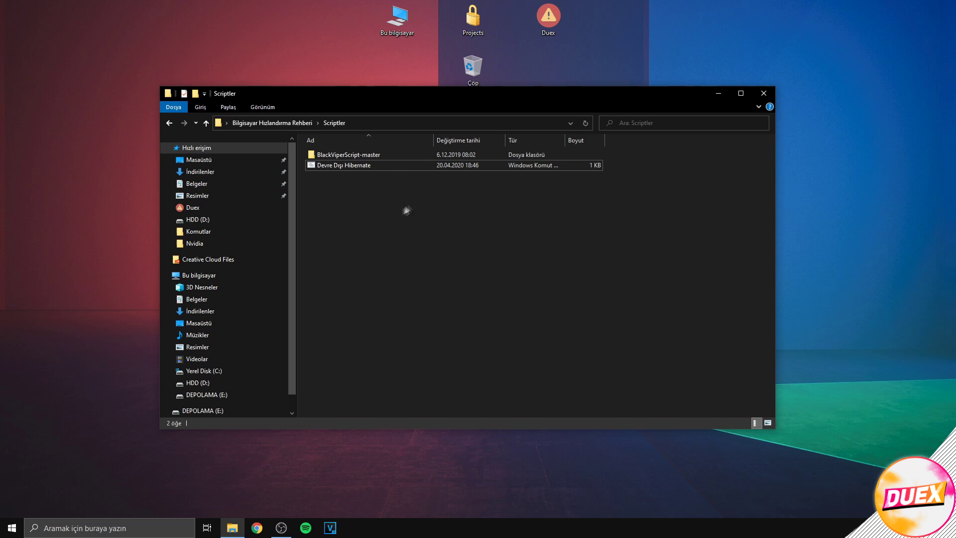
double_click(376, 167)
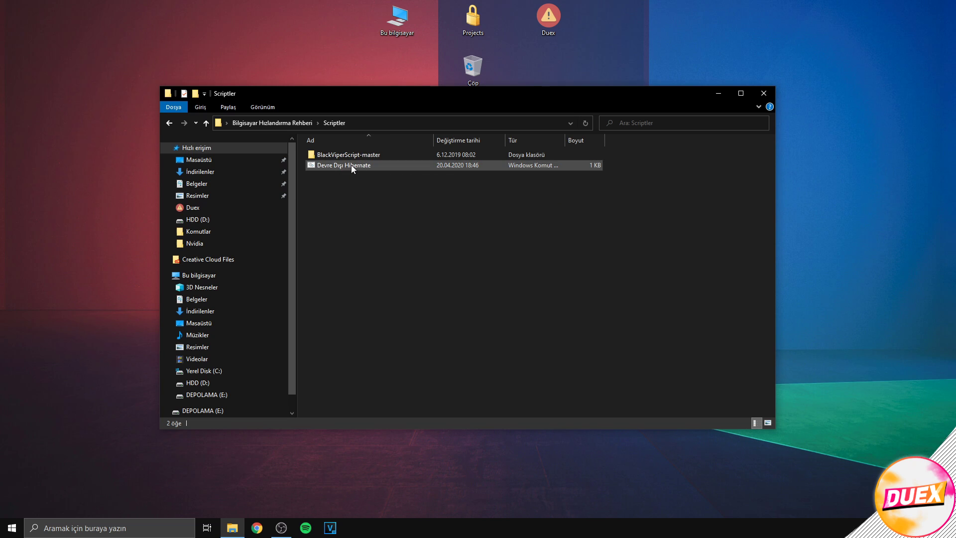
double_click(333, 166)
right_click(330, 165)
left_click(341, 174)
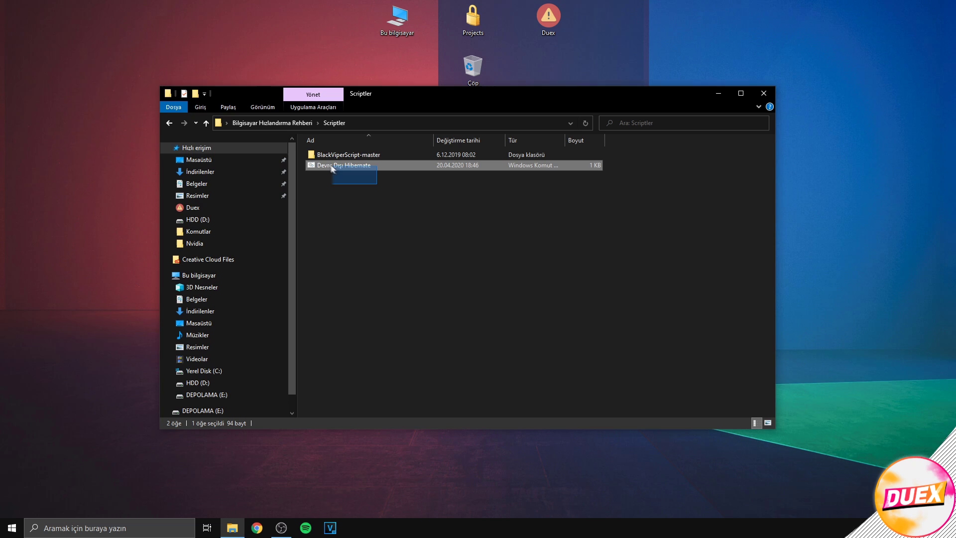
left_click_drag(338, 172, 353, 186)
left_click(380, 206)
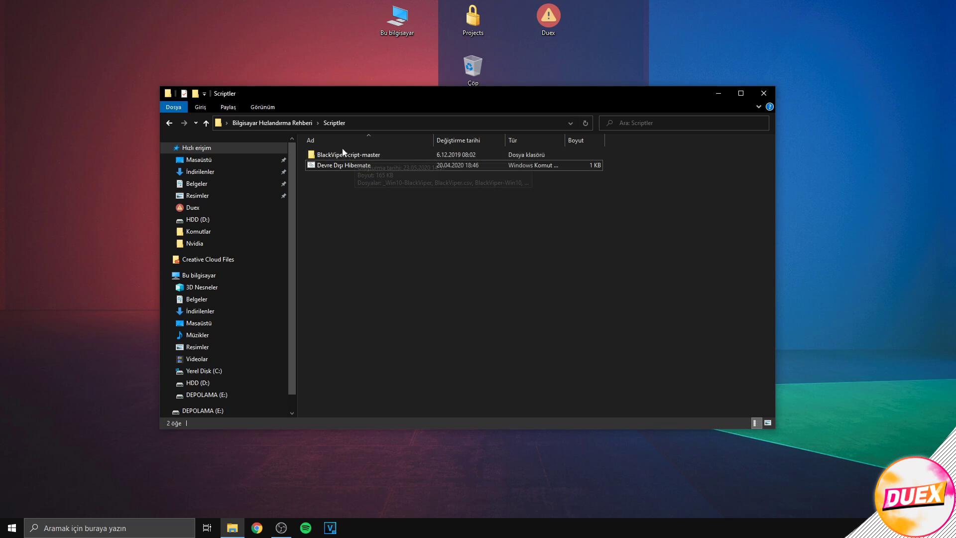
Run _Win10-BlackViper from the BlackViperScript-master folder as administrator, accept its terms with y, and reposition the script window
double_click(332, 155)
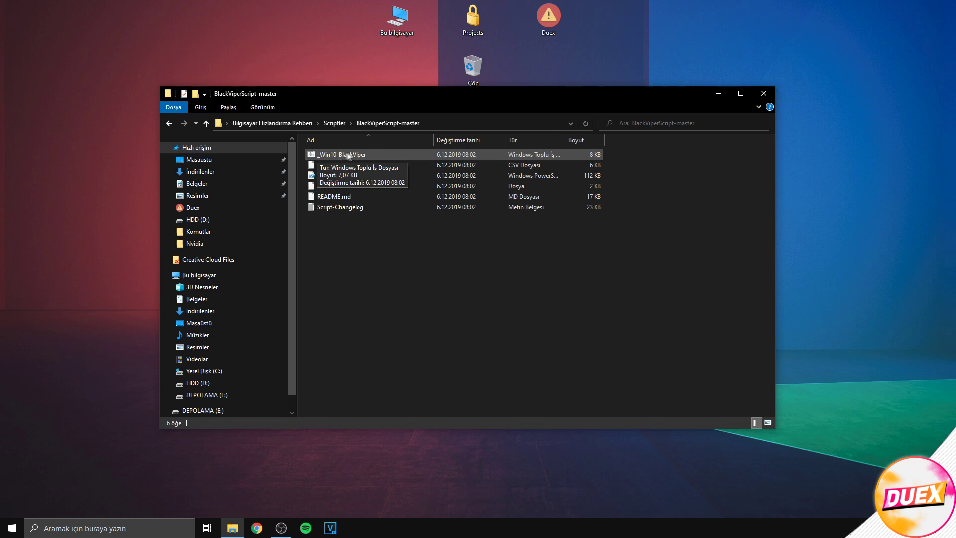
right_click(330, 154)
left_click(383, 194)
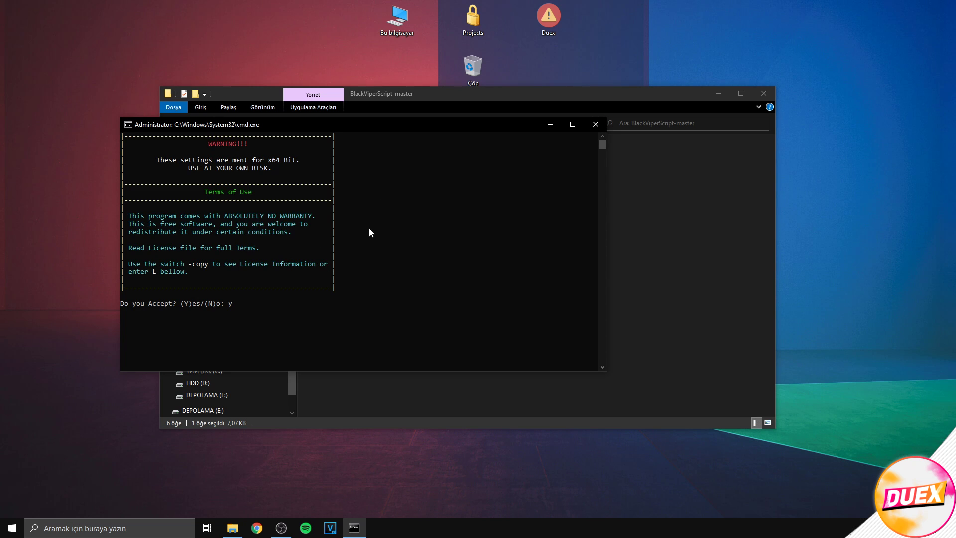
type("y")
key("Return")
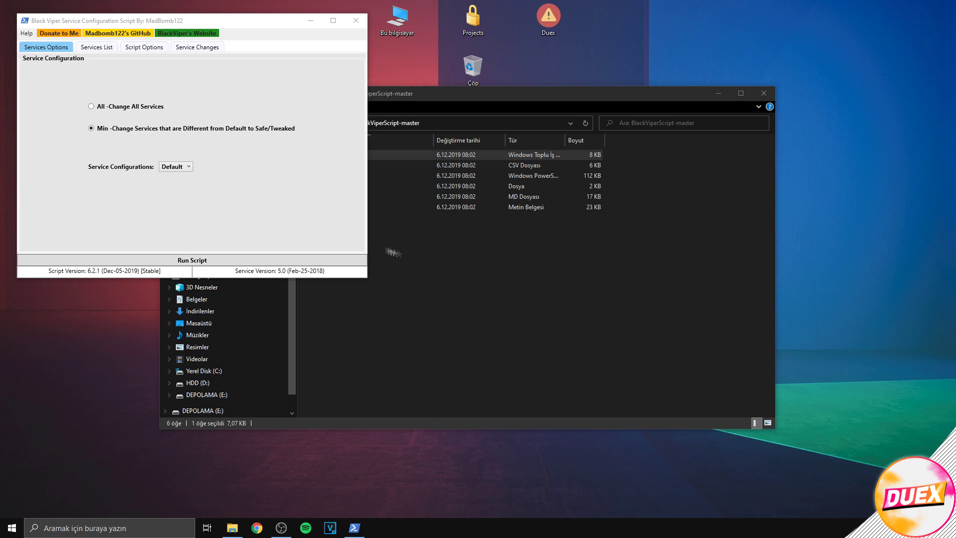
left_click_drag(192, 20, 404, 102)
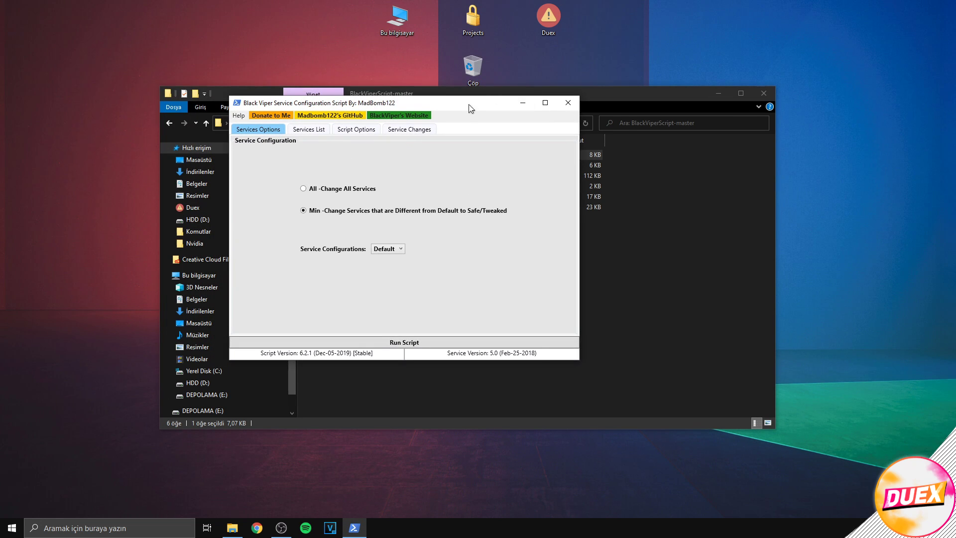
left_click_drag(470, 108, 519, 84)
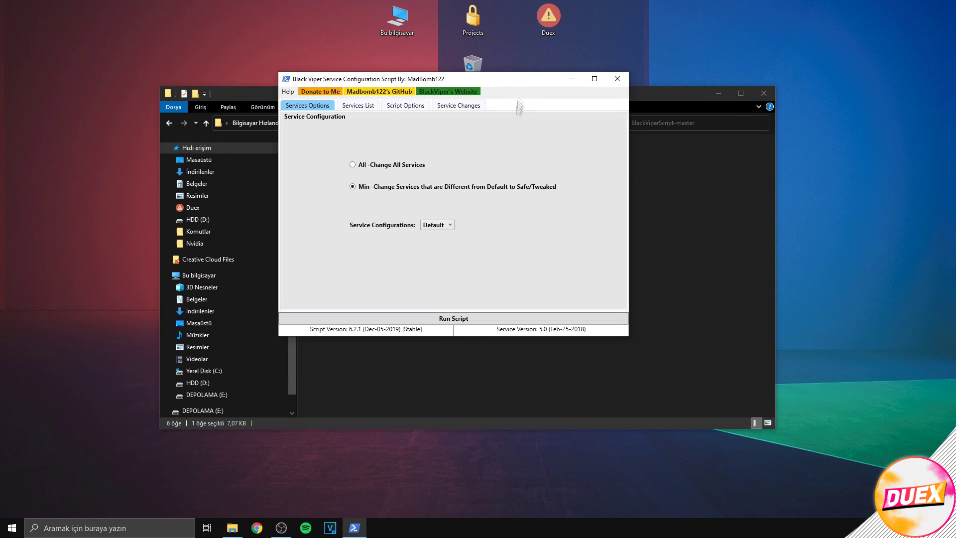
Set Service Configurations to Tweaked and look over the Script Options settings
left_click(435, 225)
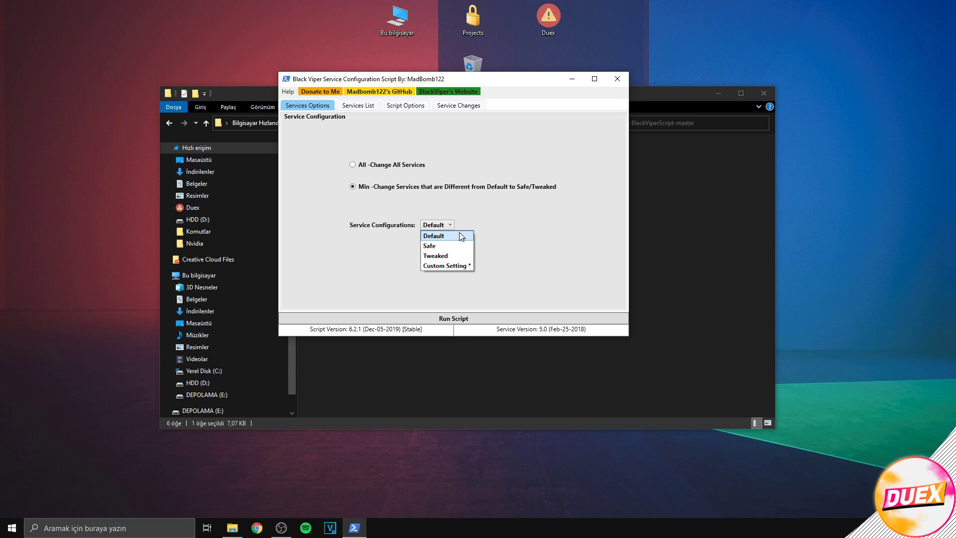
left_click(434, 256)
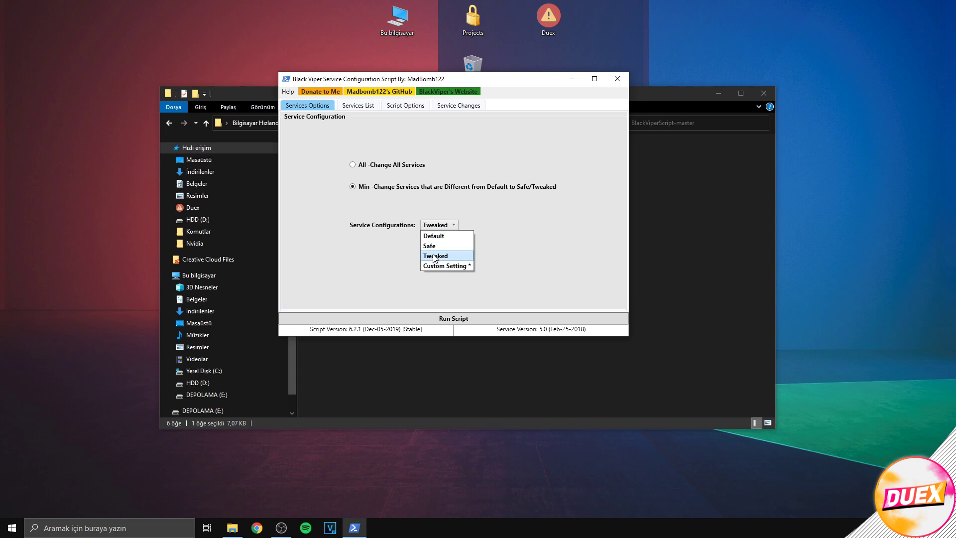
left_click(437, 224)
left_click(443, 226)
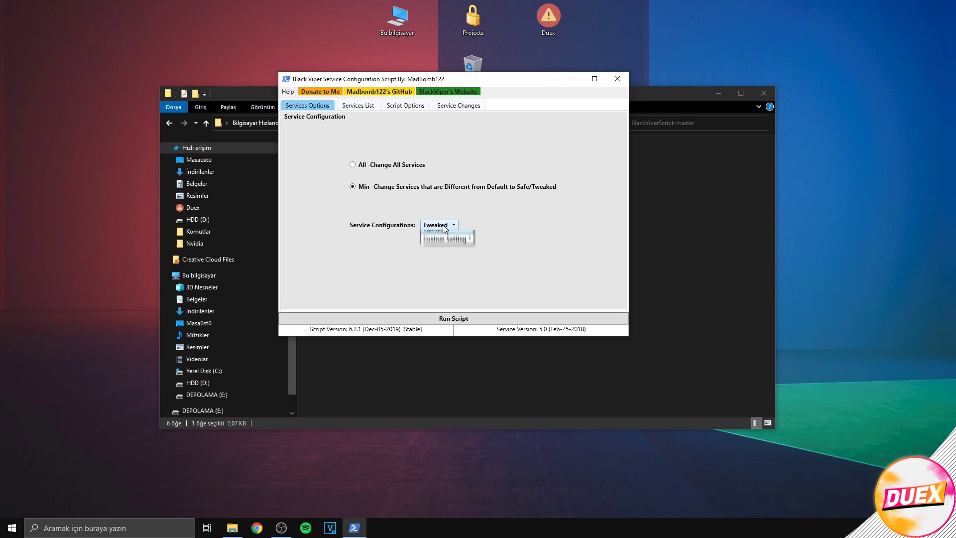
left_click(445, 227)
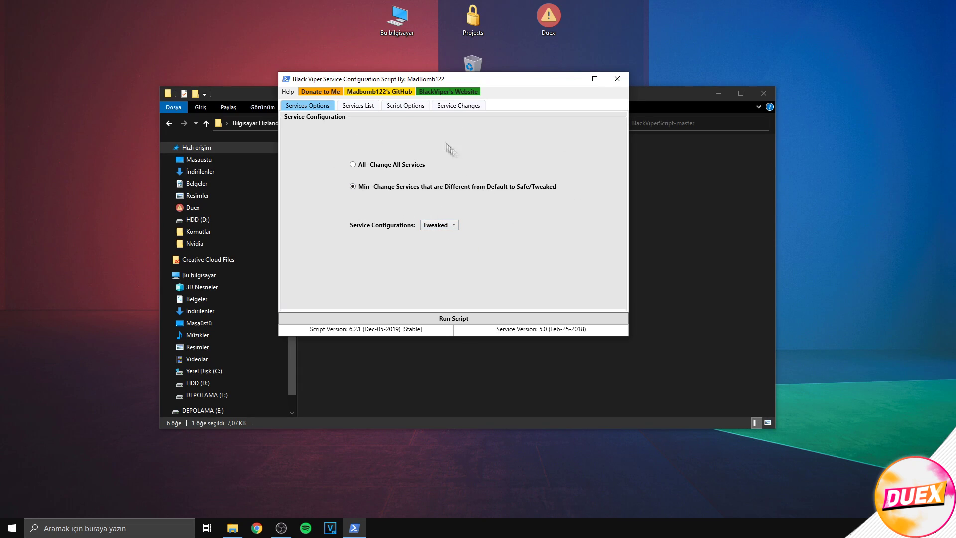
left_click(400, 106)
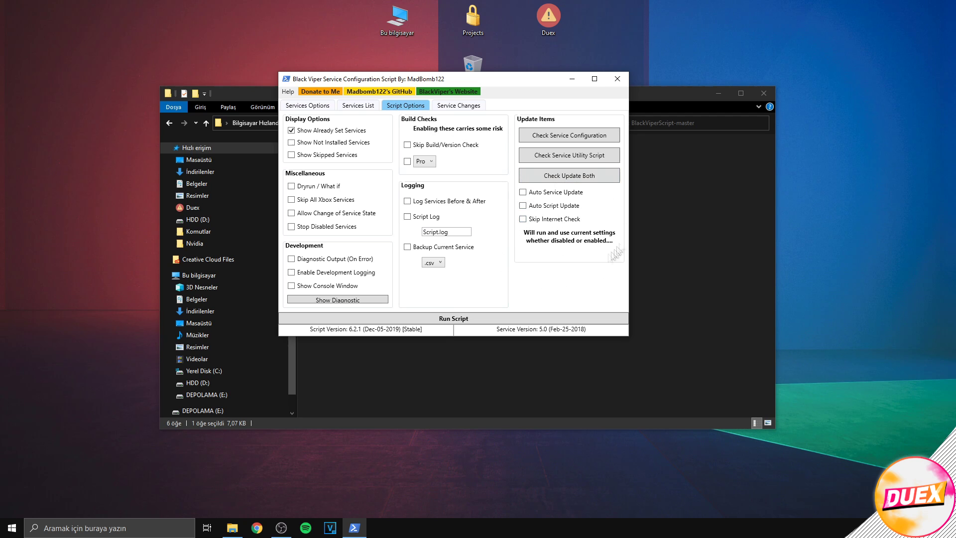
left_click(307, 105)
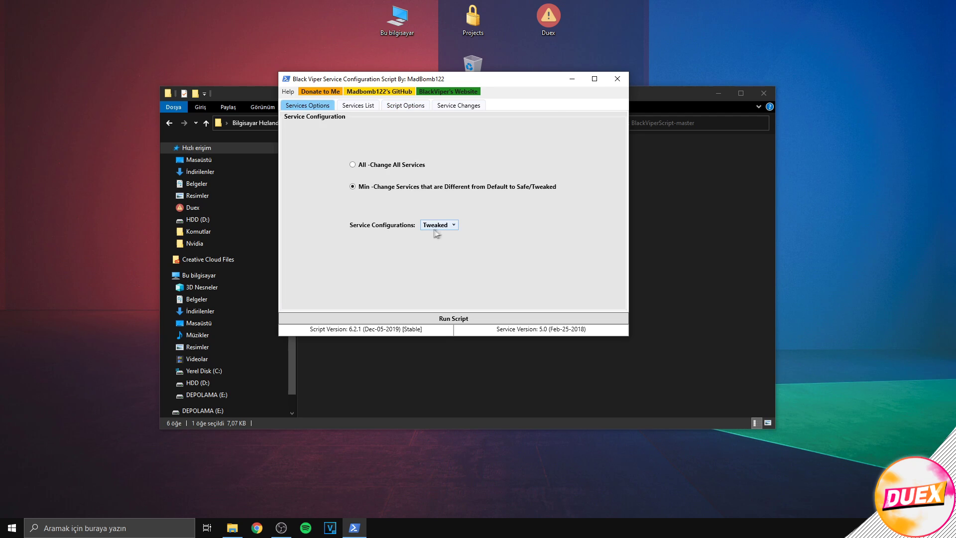
left_click(389, 106)
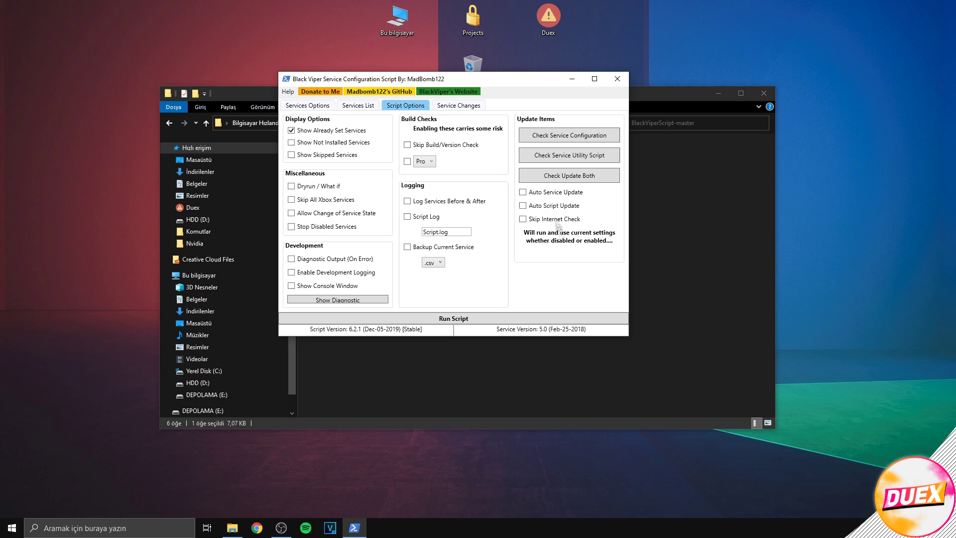
Choose All -Change All Services with the Tweaked configuration and run the script, accepting the build version caution
left_click(327, 106)
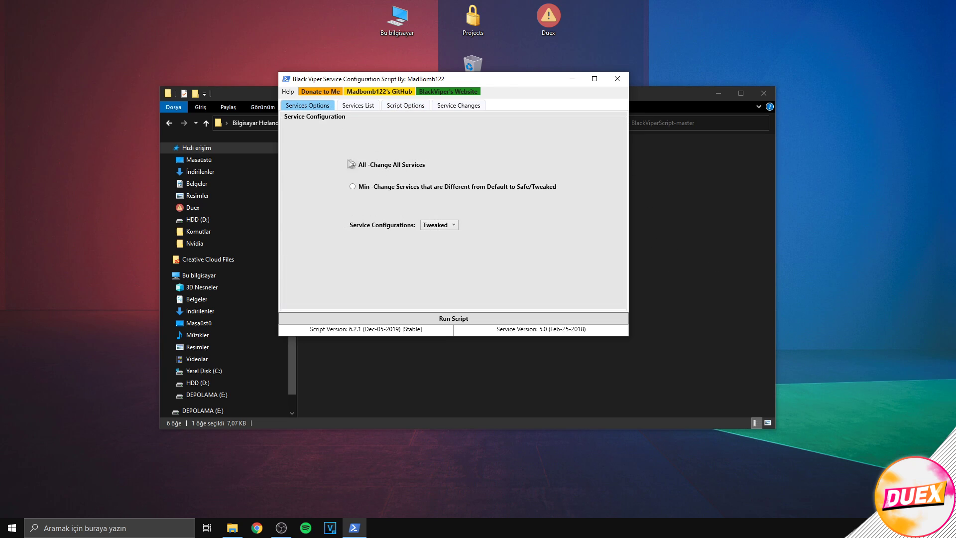
left_click(441, 227)
left_click(438, 255)
left_click(440, 319)
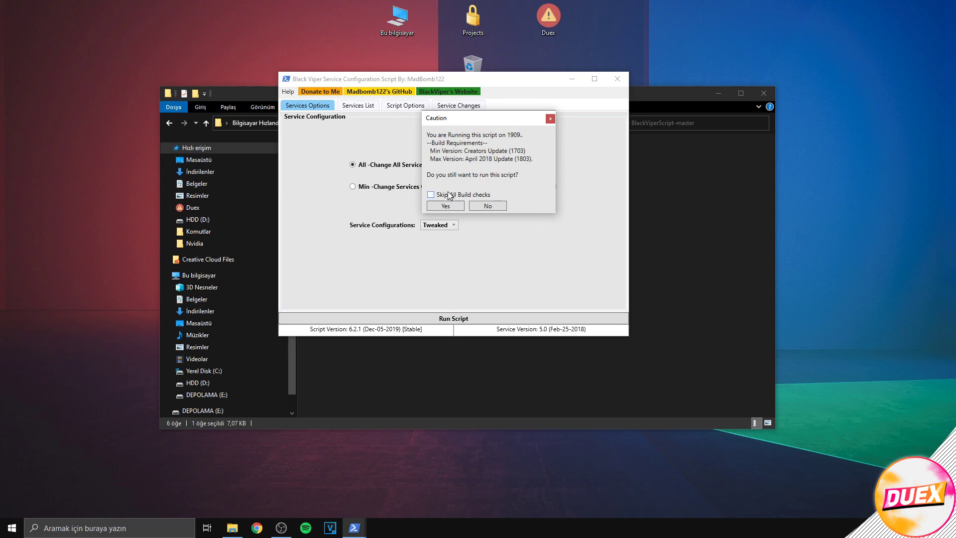
left_click(440, 204)
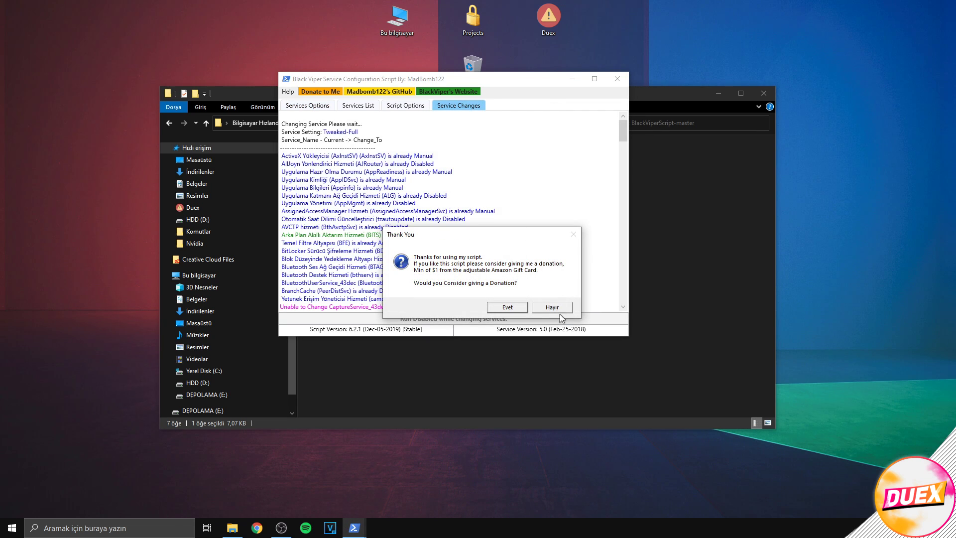
Decline the donation request, review the service changes to the end, and close the script, returning to the Scriptler folder
left_click(557, 309)
left_click_drag(623, 131, 619, 304)
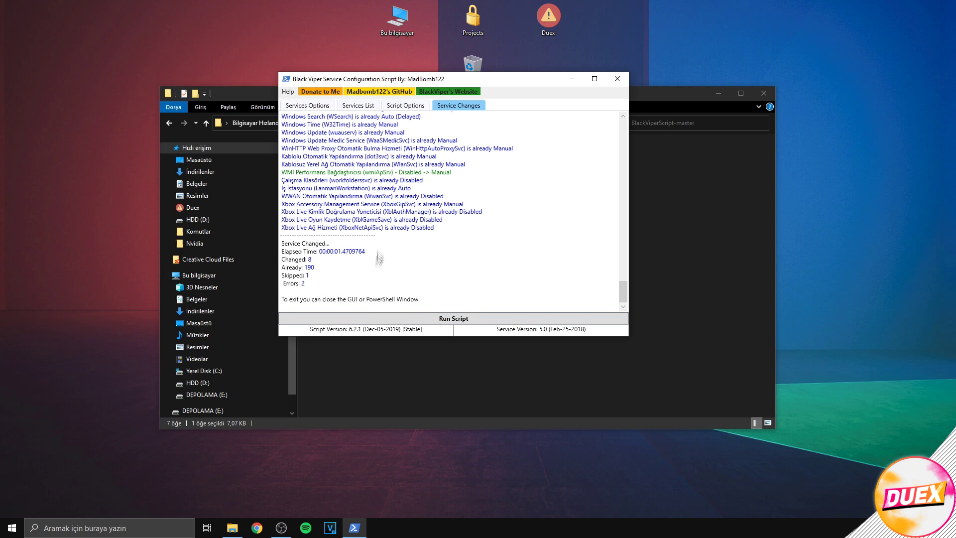
left_click(617, 78)
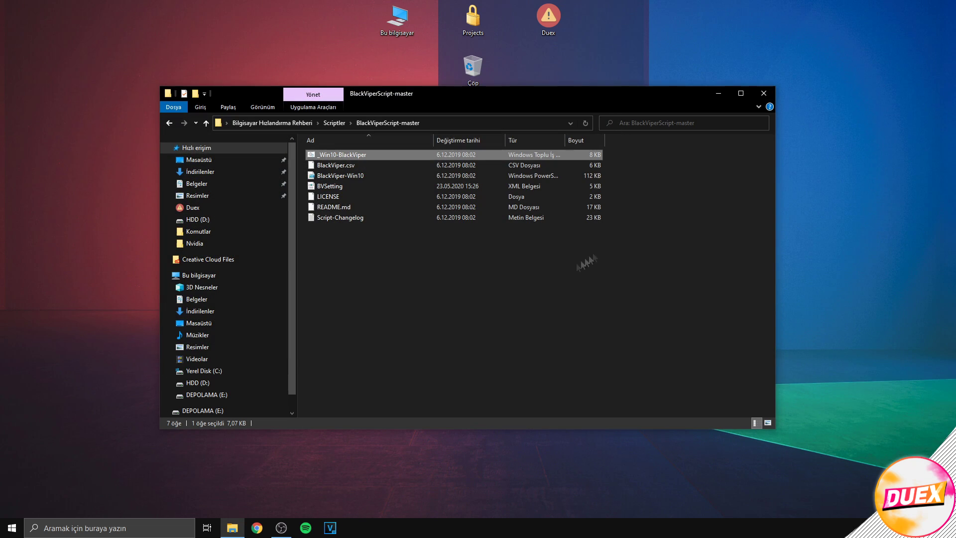
key("BackSpace")
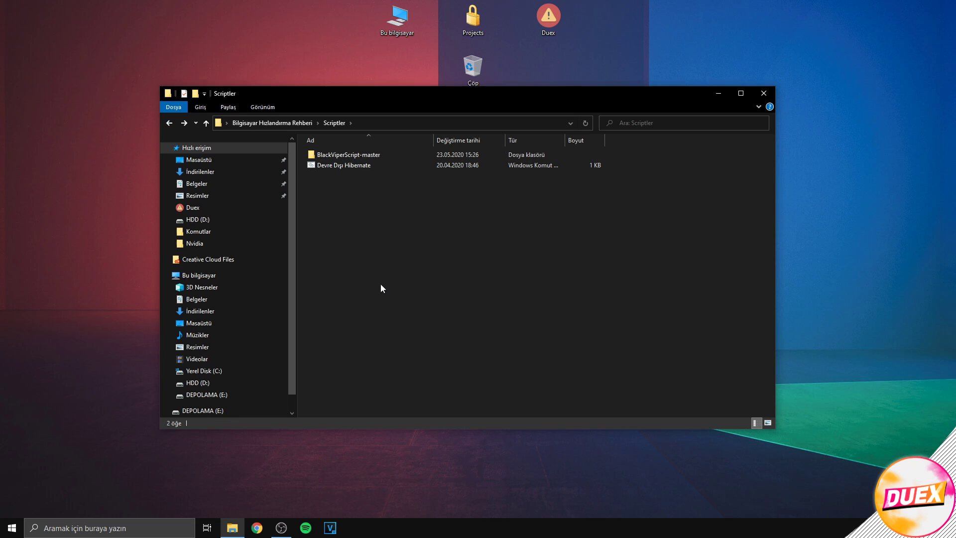